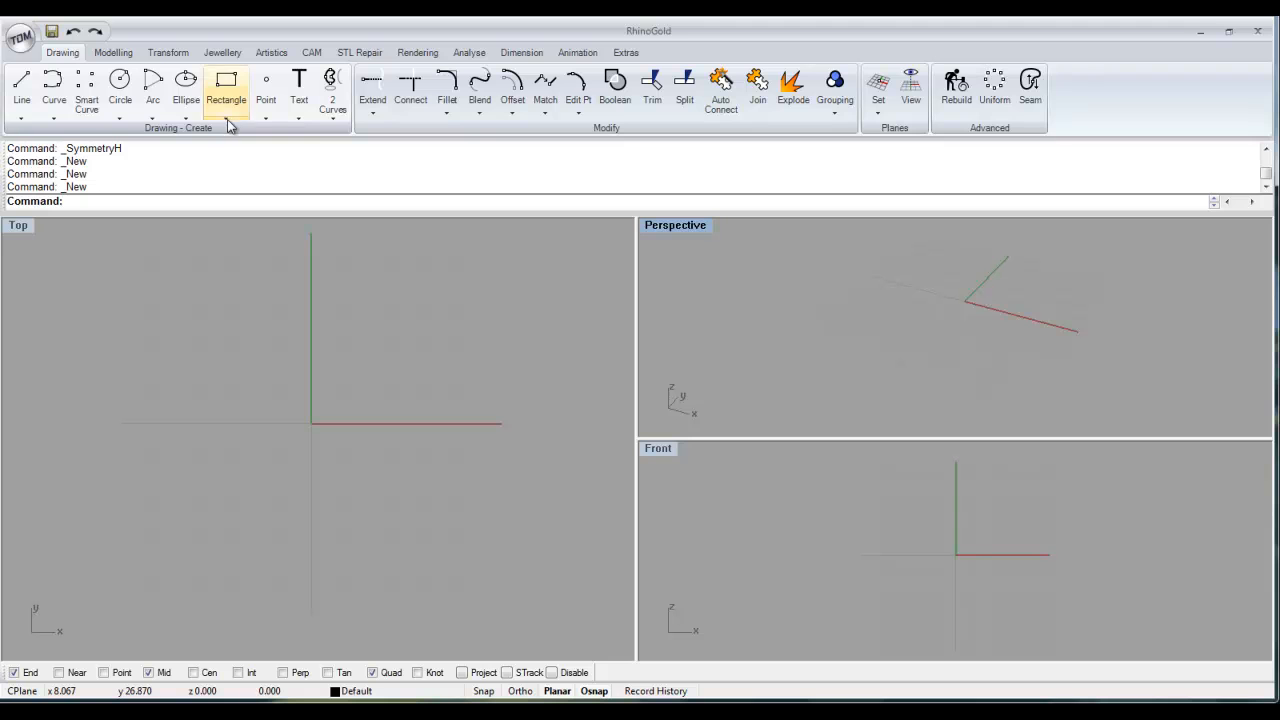
Step: Draw a six-sided inscribed polygon in the Top view, centred at the origin, with a corner 10 units up on the Y axis
left_click(228, 120)
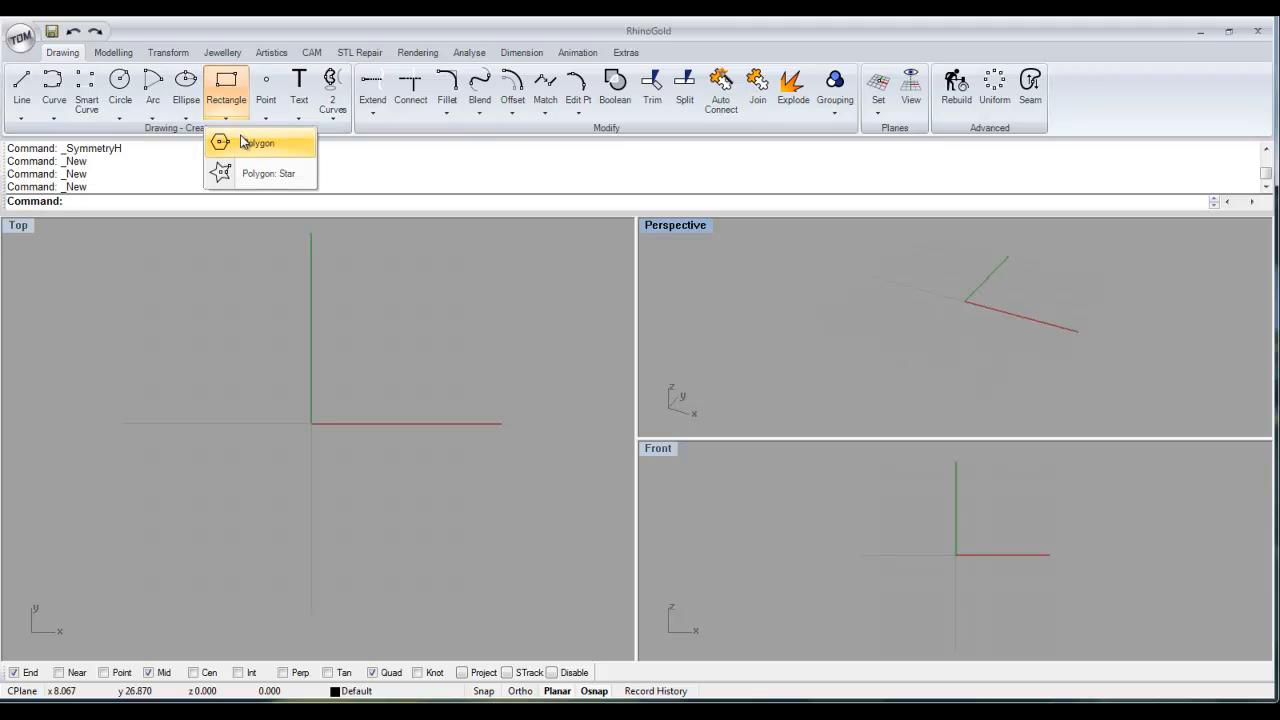
left_click(243, 143)
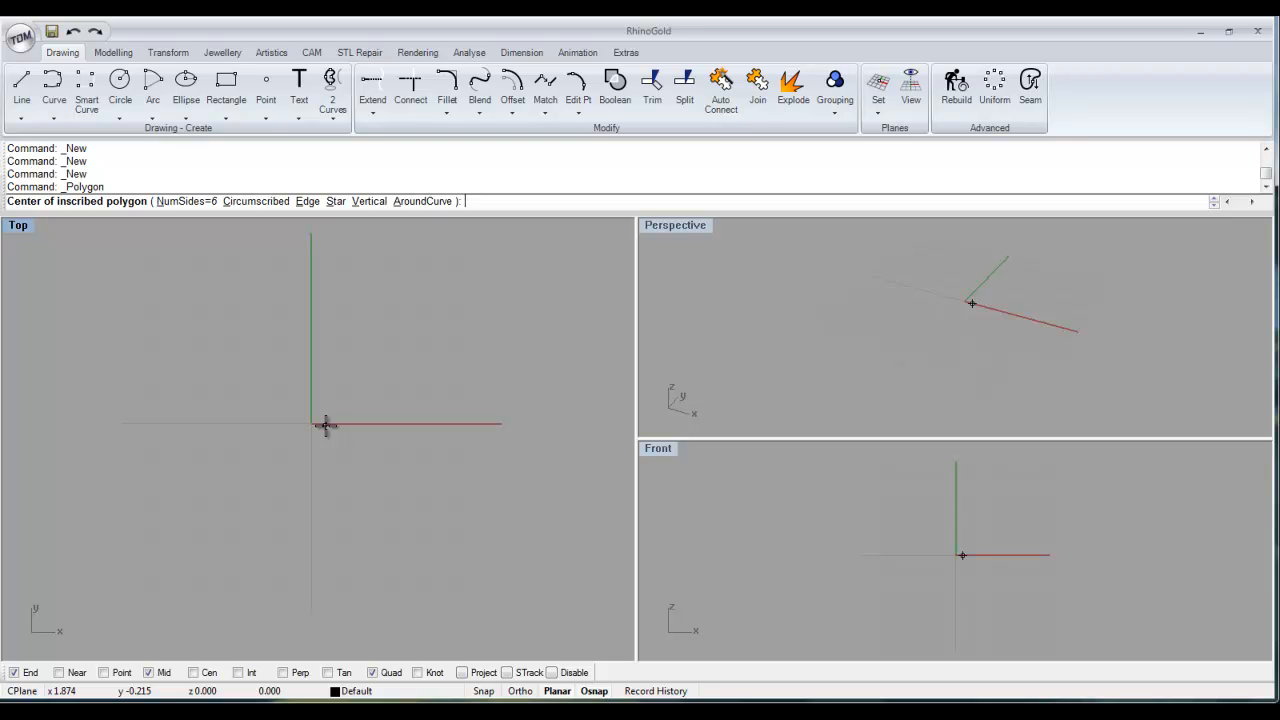
key("Return")
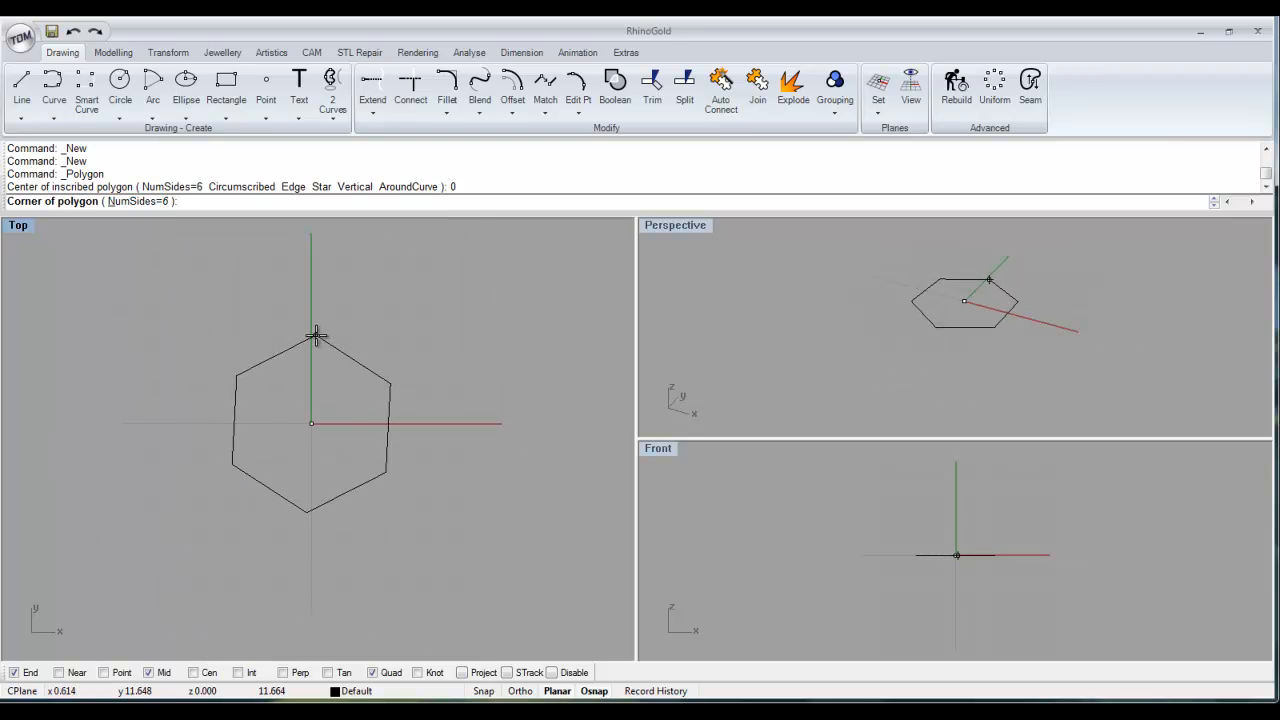
key("Return")
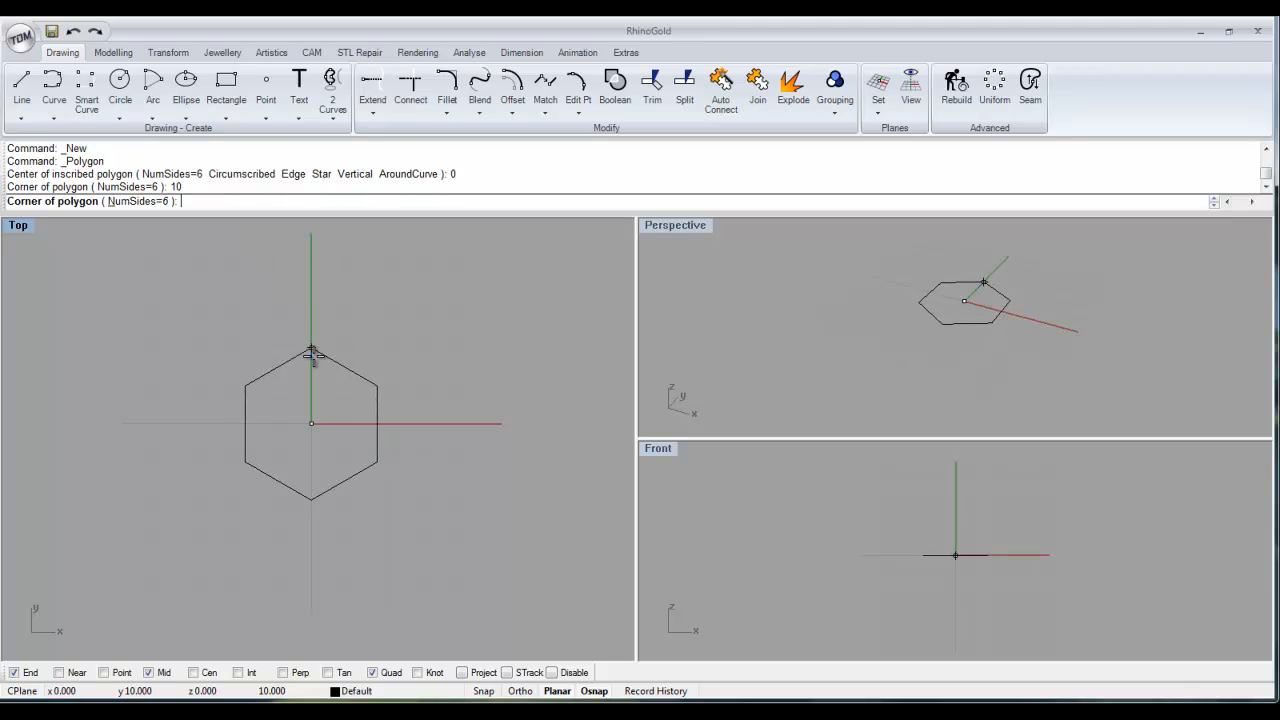
left_click(313, 346)
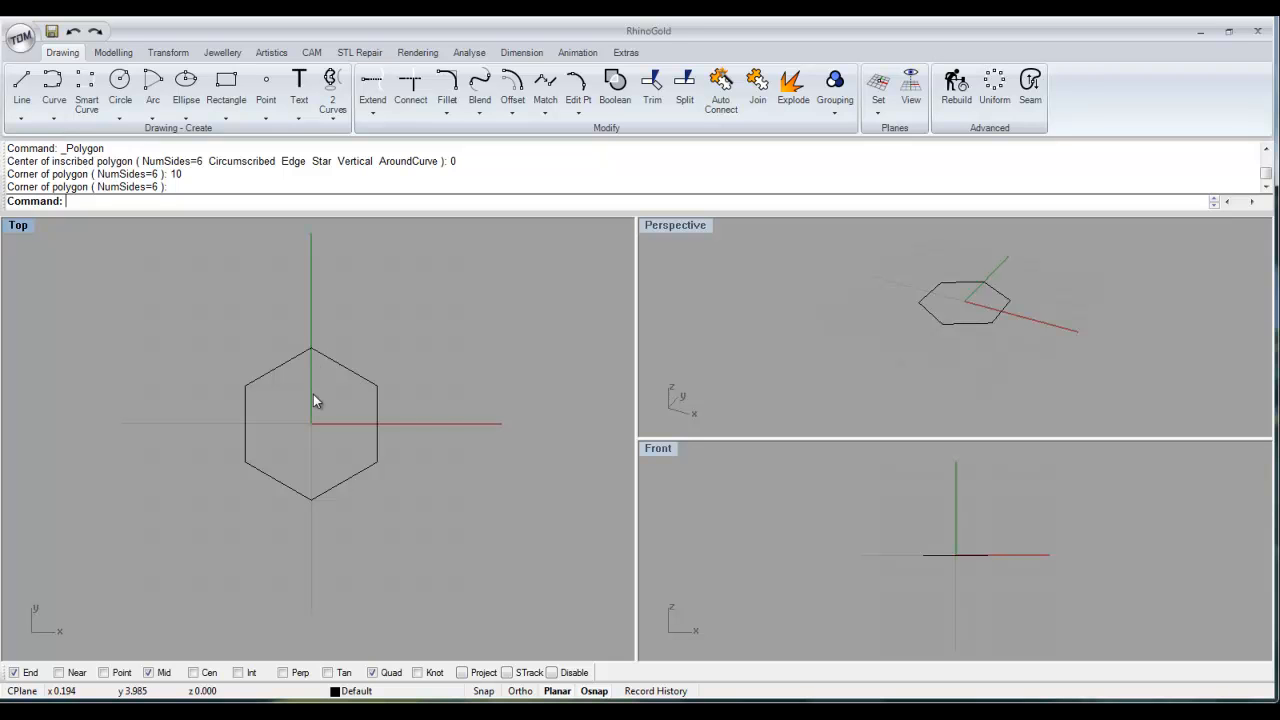
Step: Offset the hexagon inward by 0.5 with sharp corners
scroll(313, 394, "up", 5)
right_click_drag(313, 394, 365, 375)
scroll(366, 374, "up", 1)
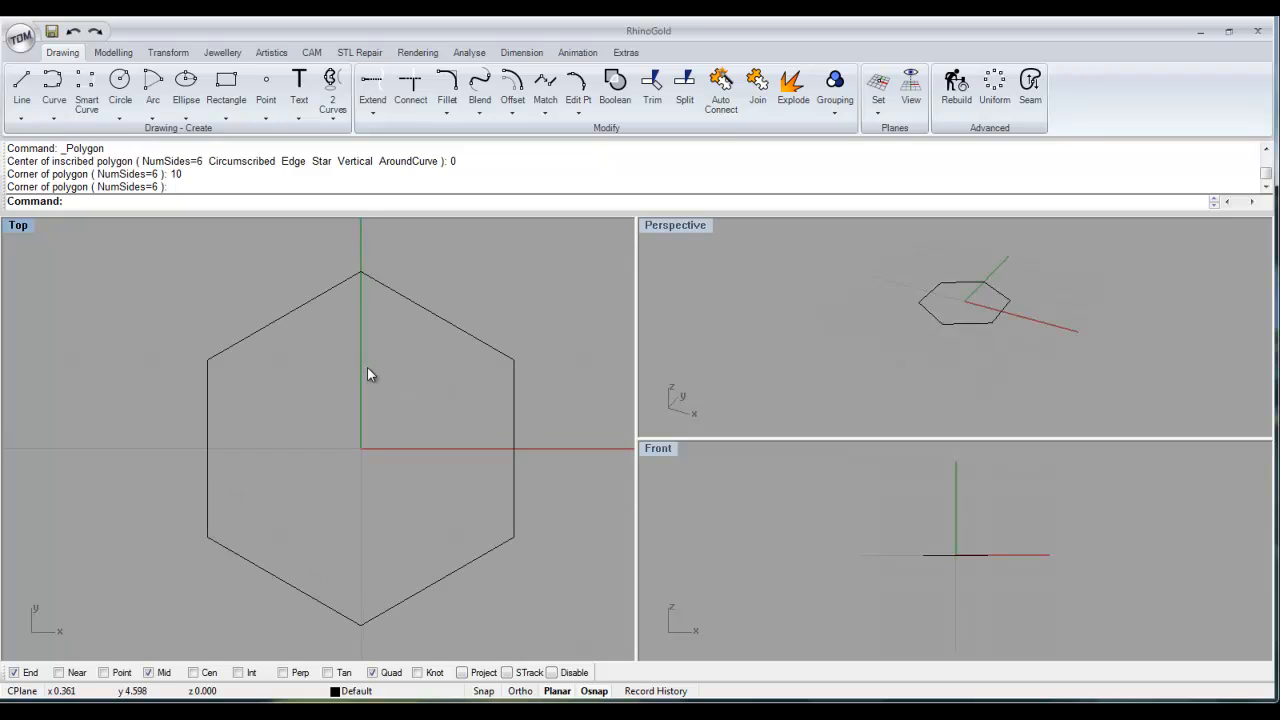
left_click(512, 88)
left_click(422, 307)
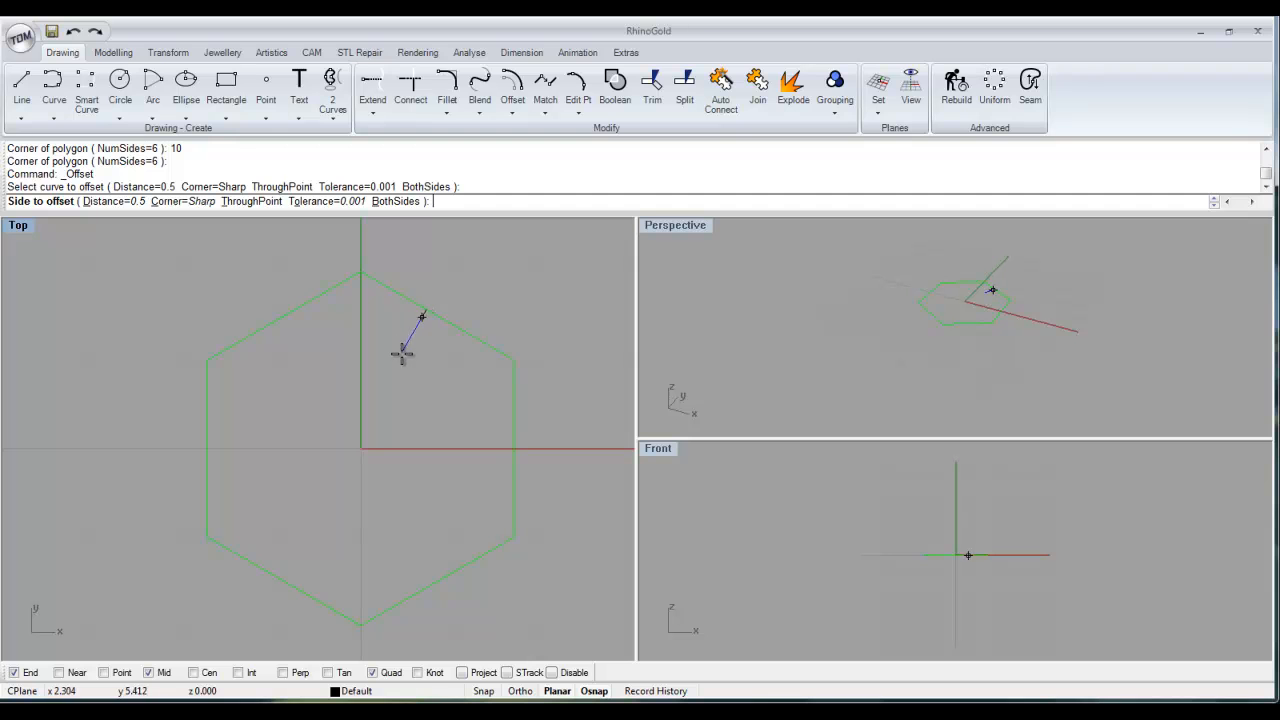
left_click(391, 430)
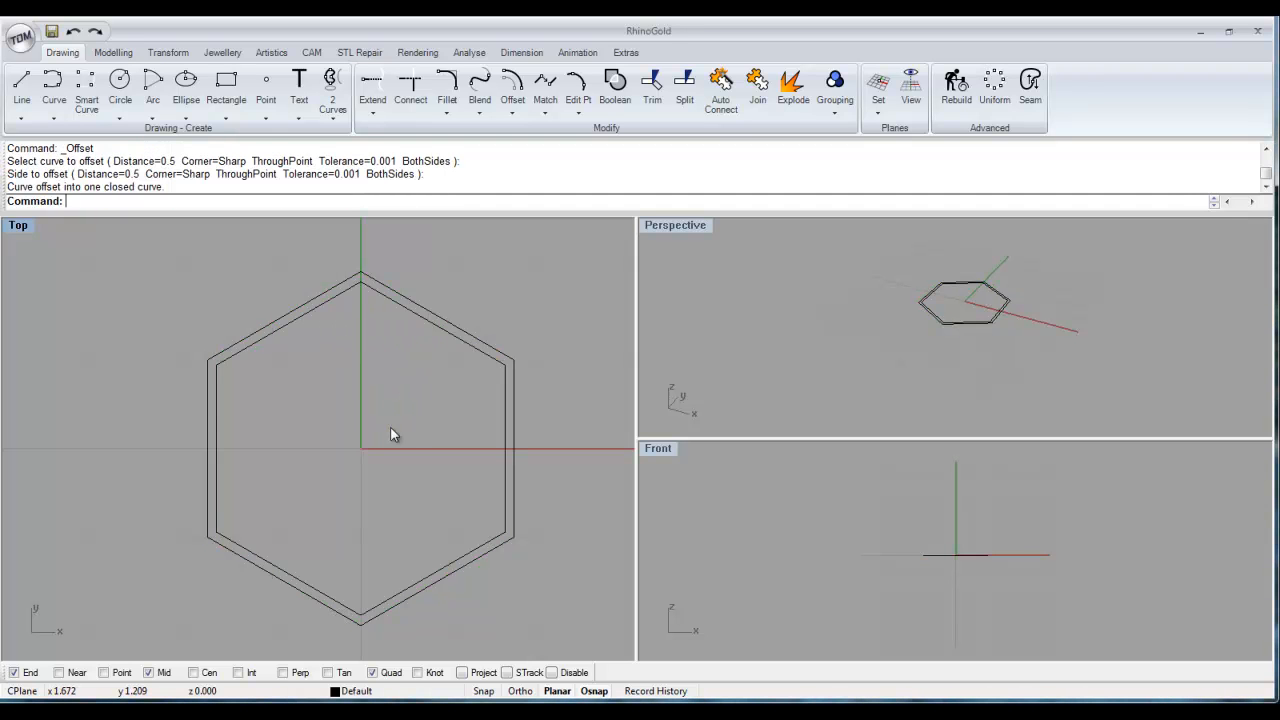
left_click(431, 316)
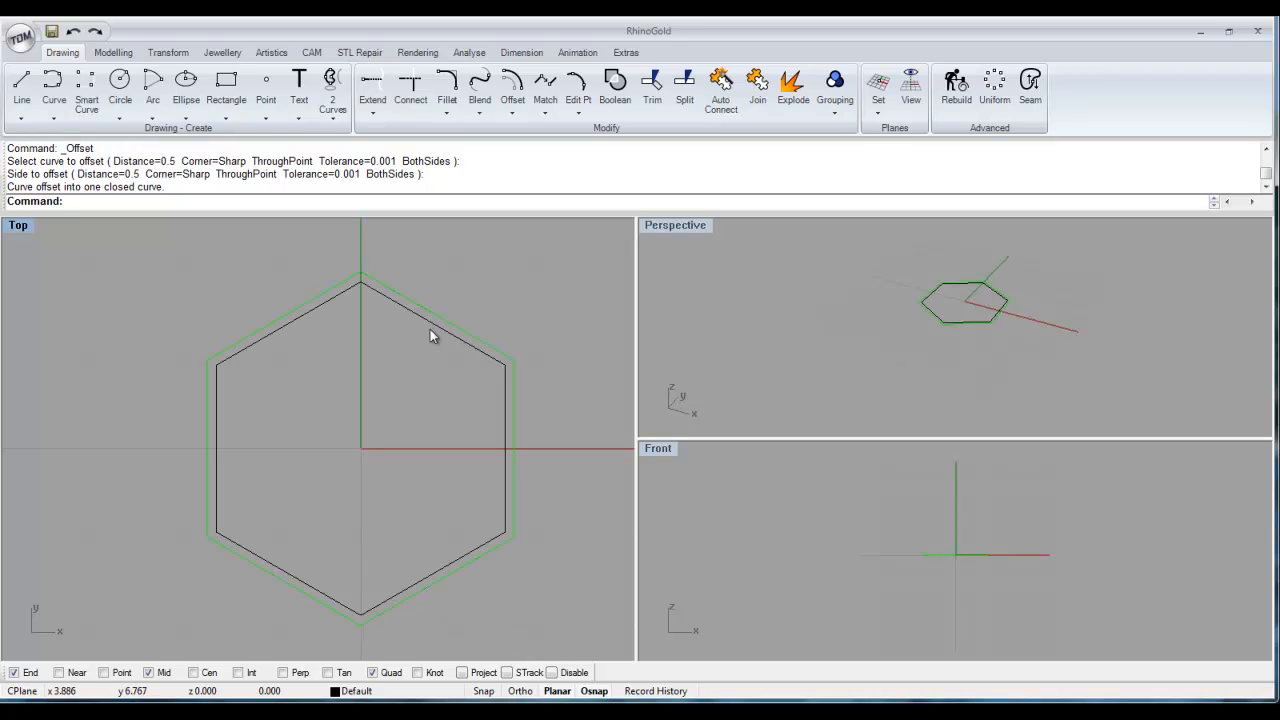
left_click(431, 339)
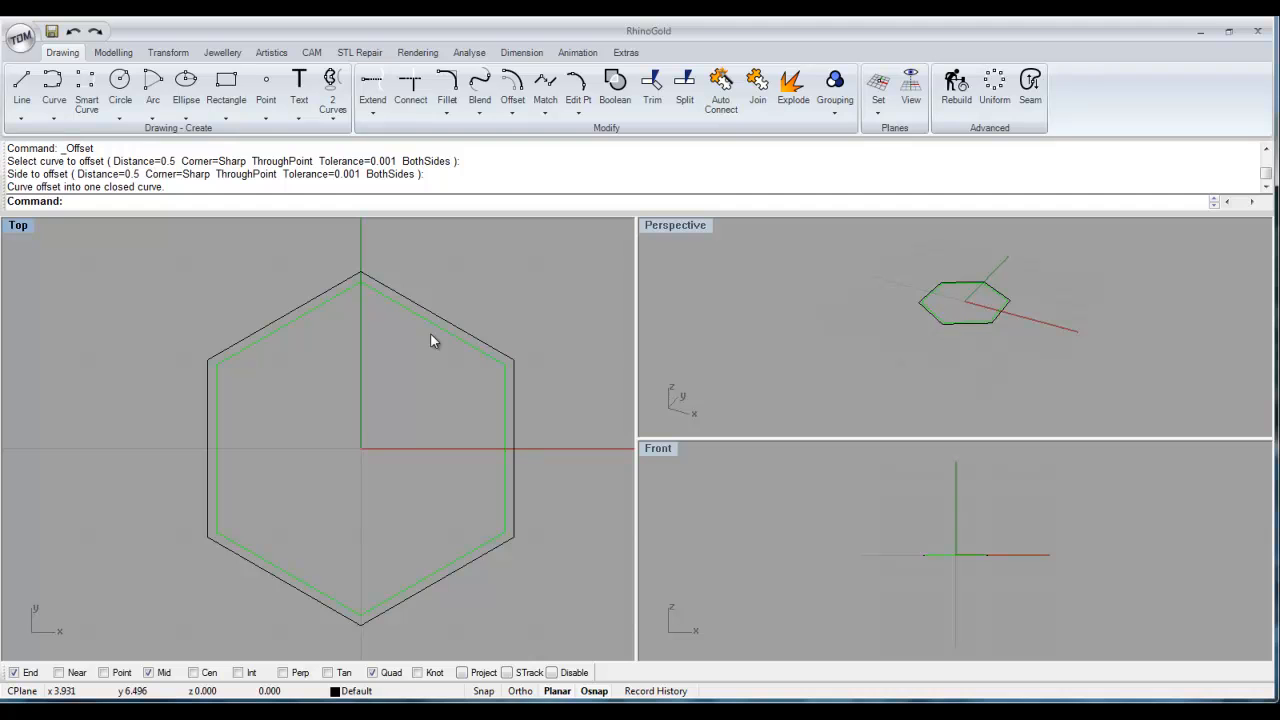
left_click(462, 294)
right_click_drag(504, 354, 462, 333)
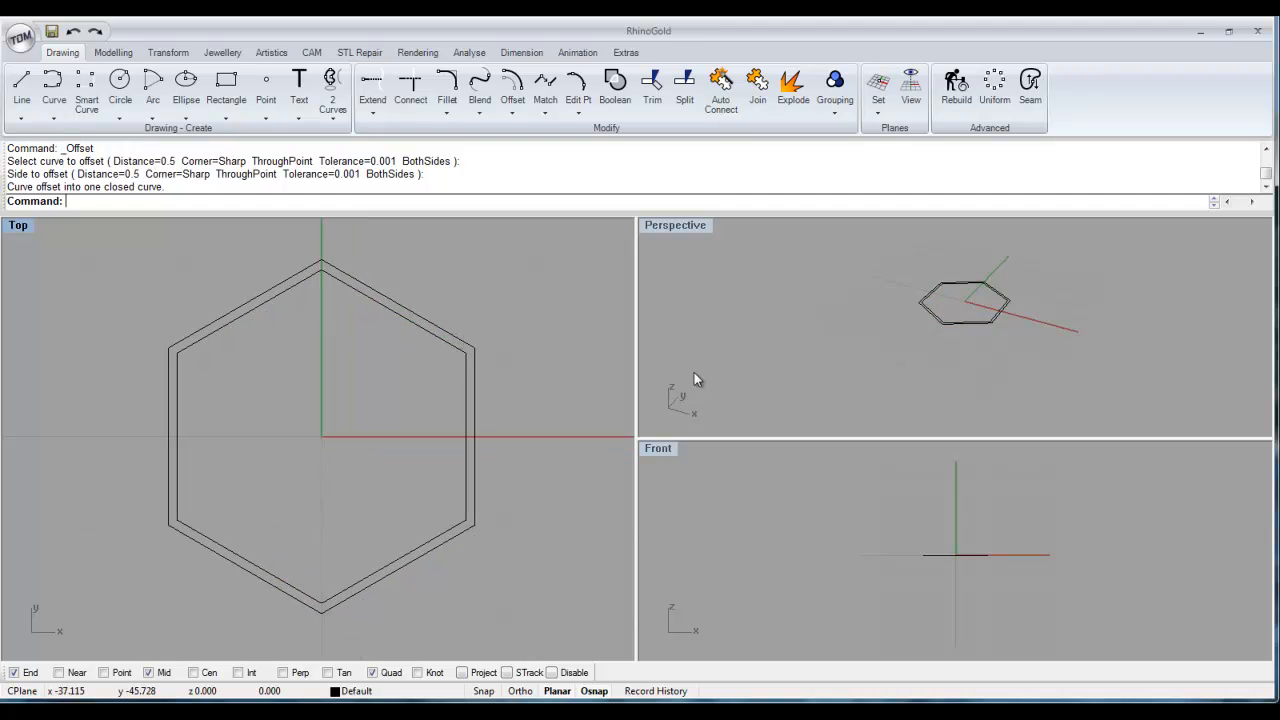
right_click_drag(1015, 334, 972, 352)
scroll(975, 297, "up", 3)
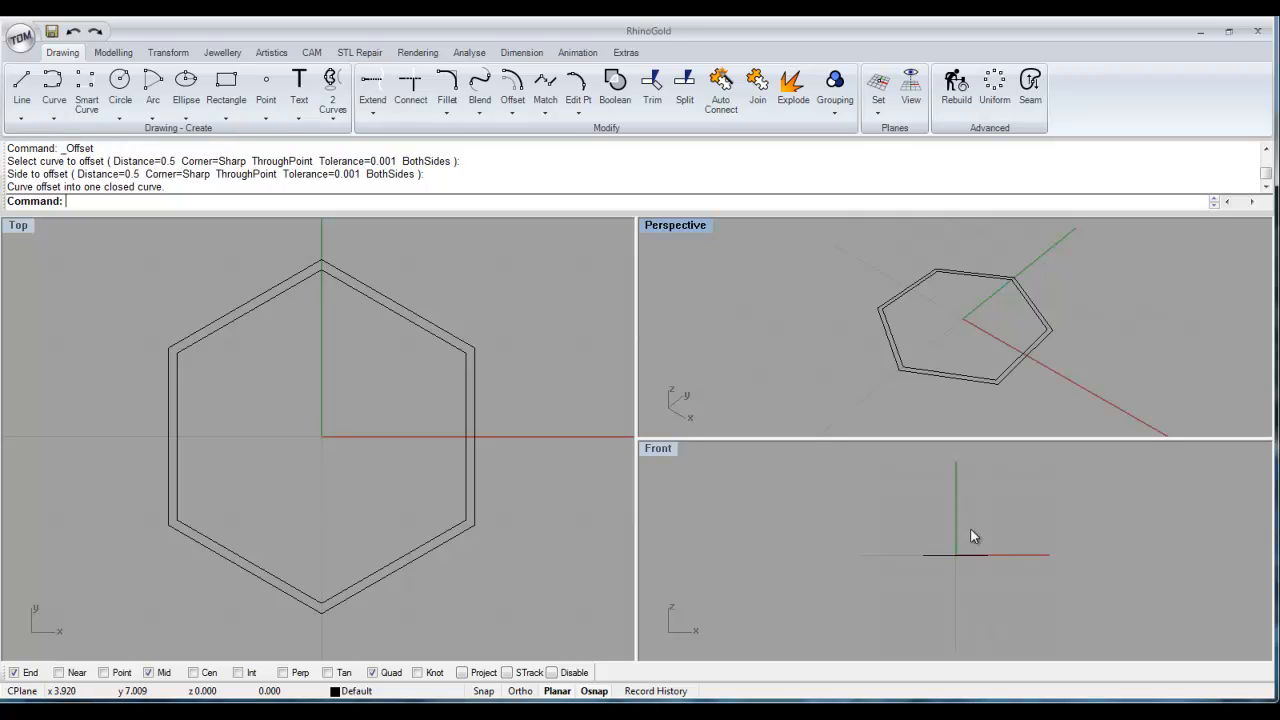
left_click(128, 54)
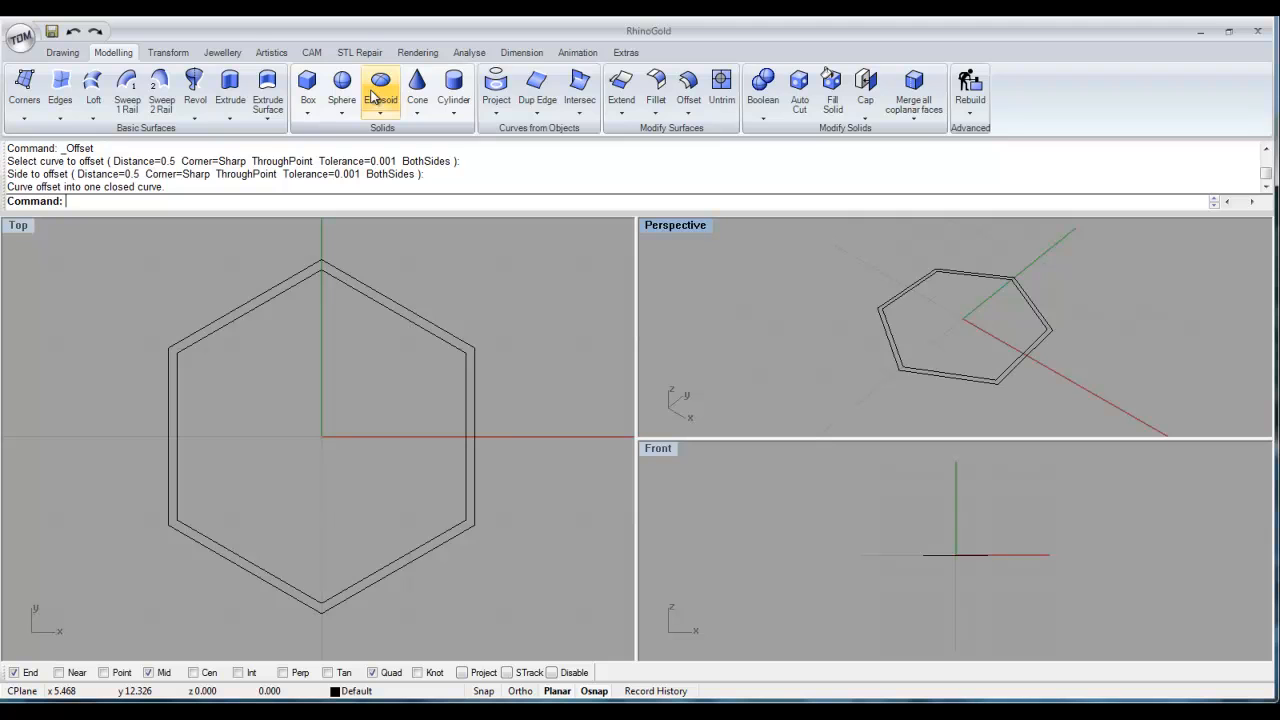
Step: Draw a circle centred at the origin and passing through the upper corner of the outer hexagon
left_click(64, 54)
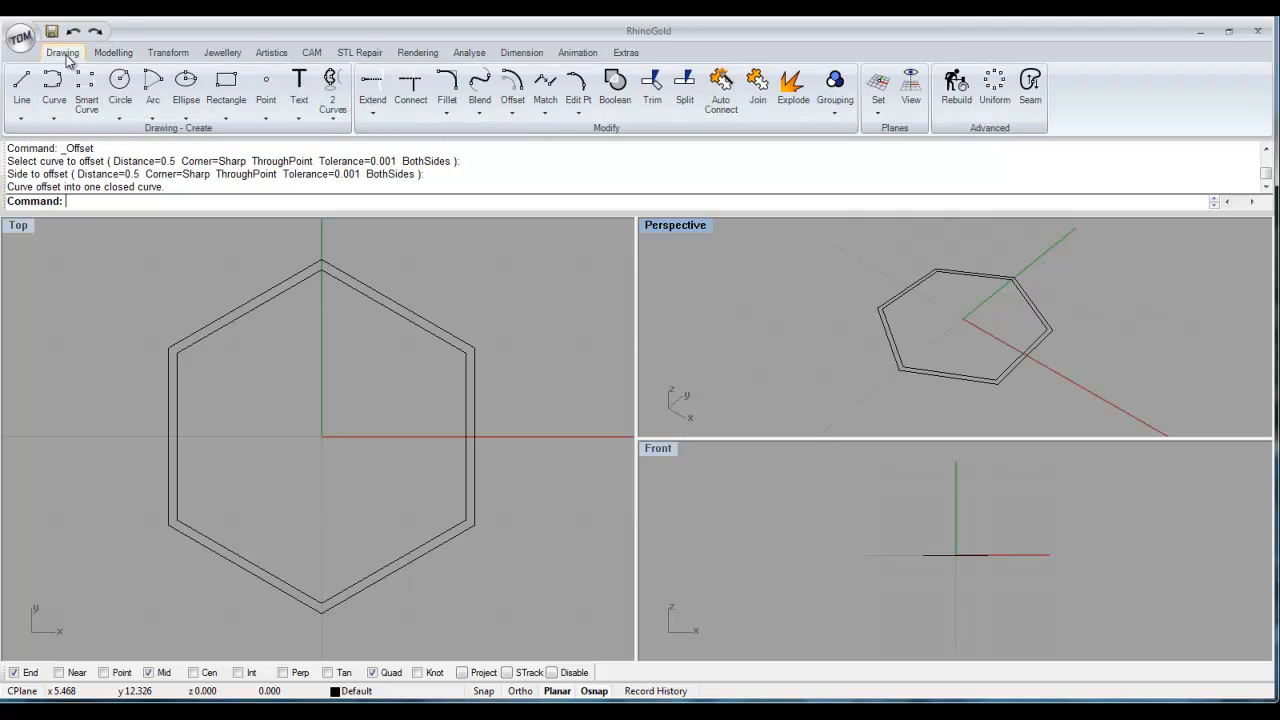
left_click(120, 85)
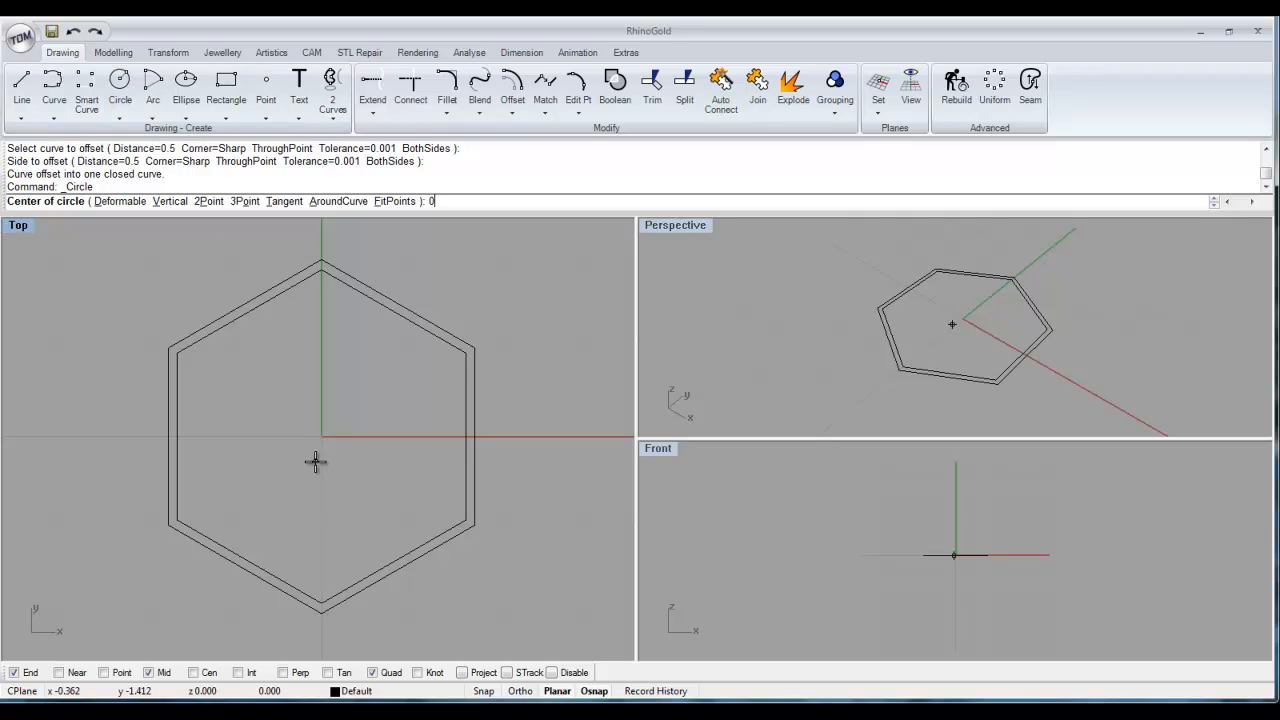
type("0")
key("Return")
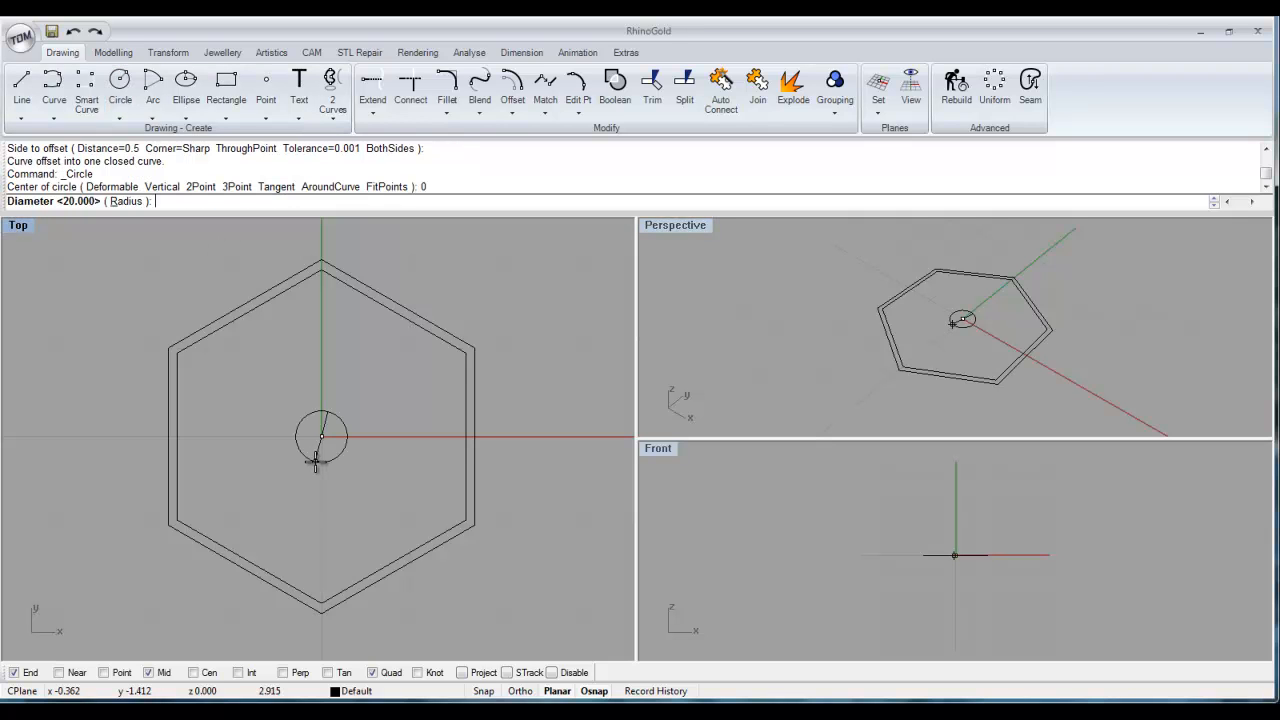
left_click(322, 259)
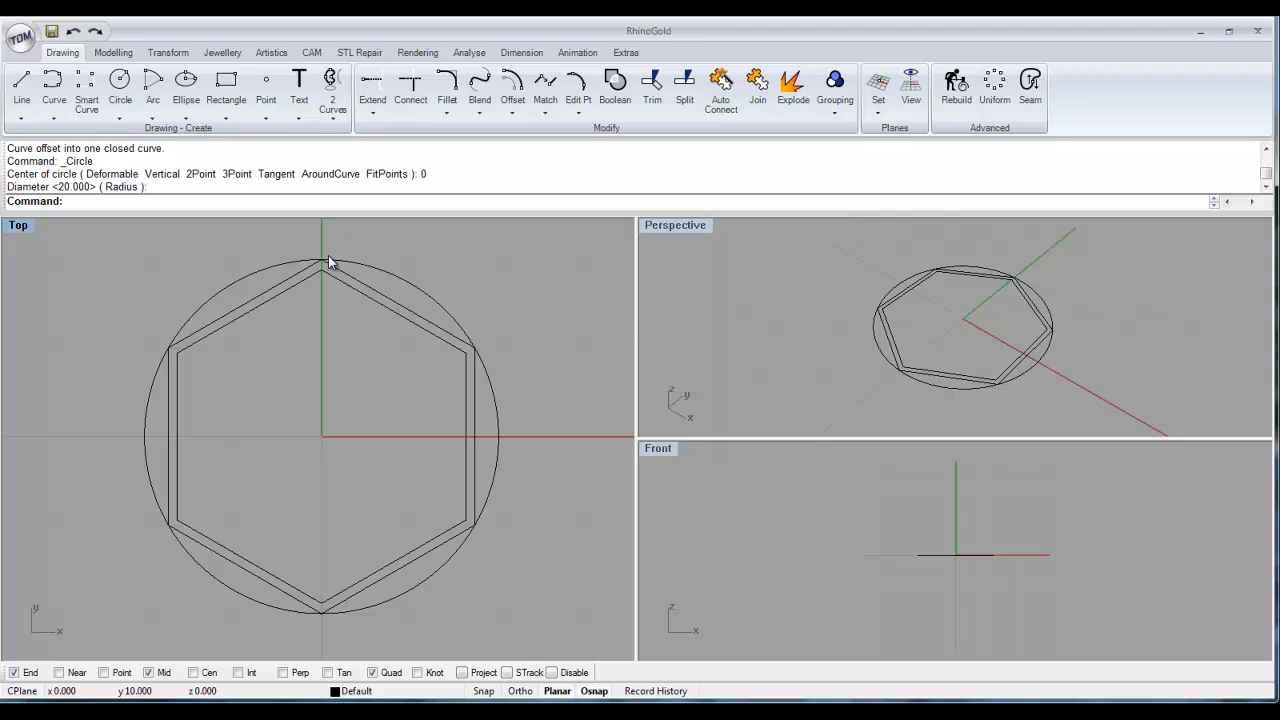
Step: Create an ellipsoid by diameter spanning the circle vertically, with its second axis ending at the circle's quadrant and its third axis set to 4
left_click(113, 52)
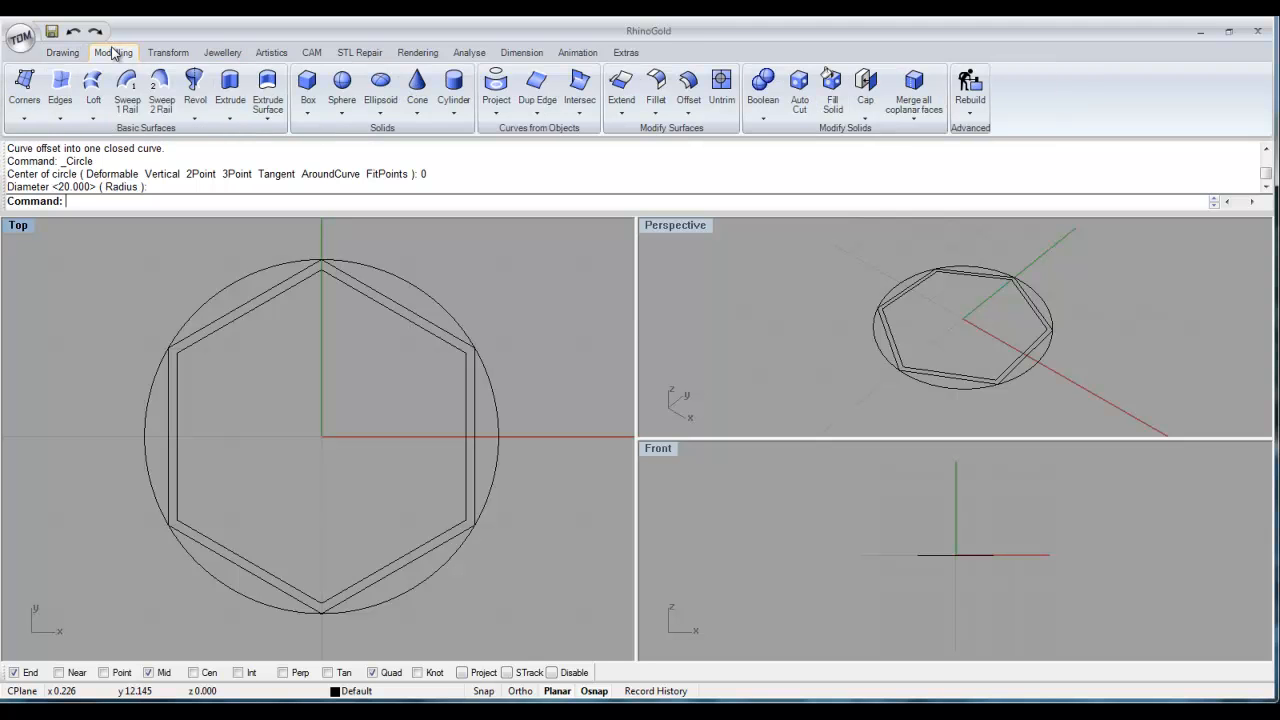
left_click(380, 117)
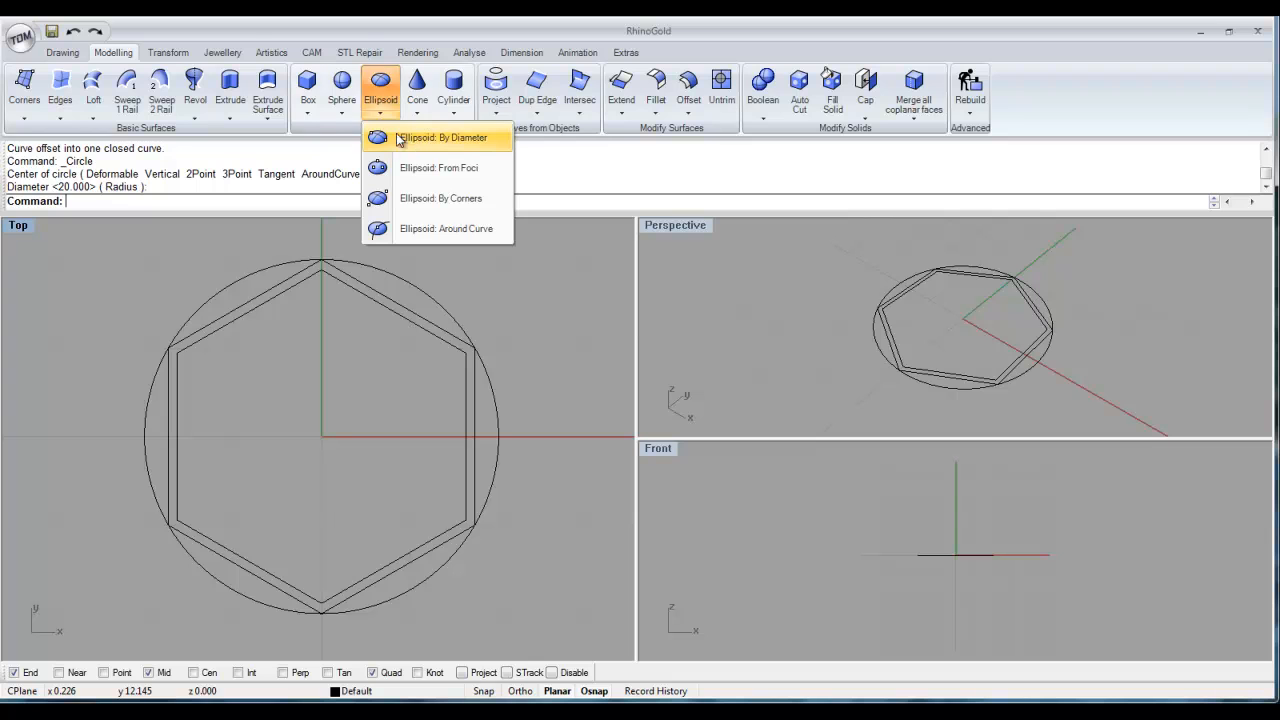
left_click(414, 141)
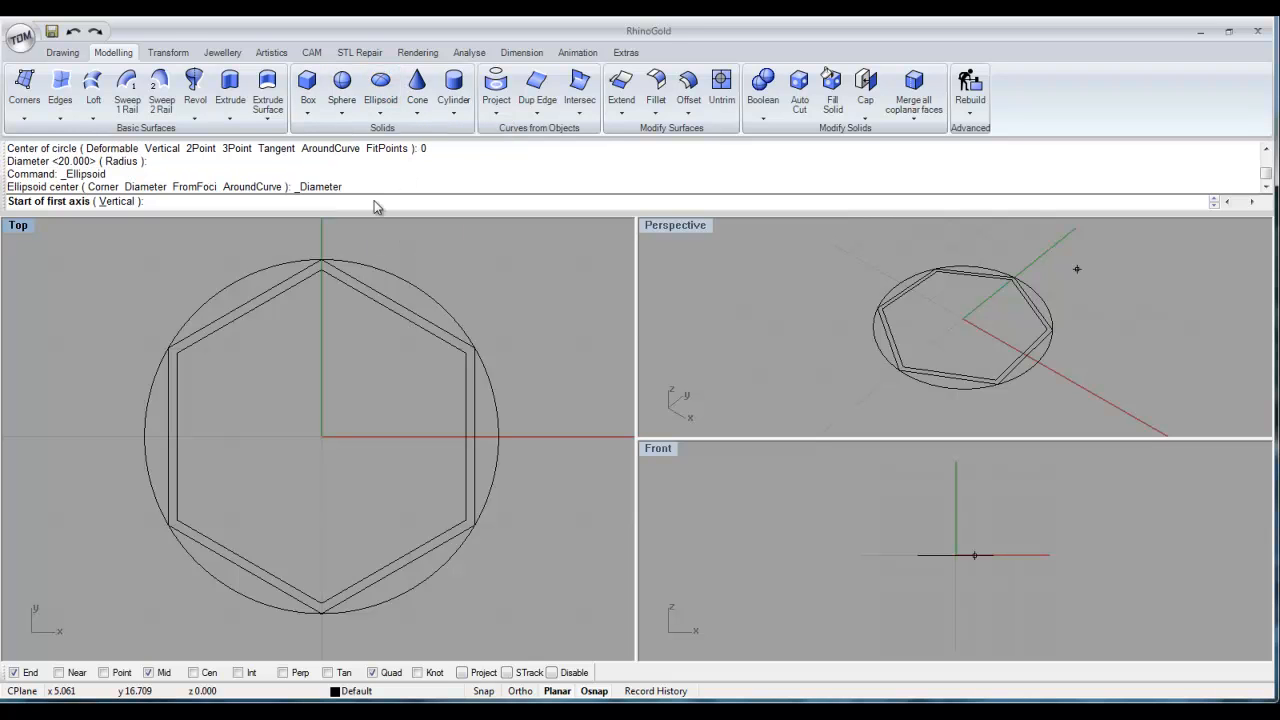
left_click(321, 258)
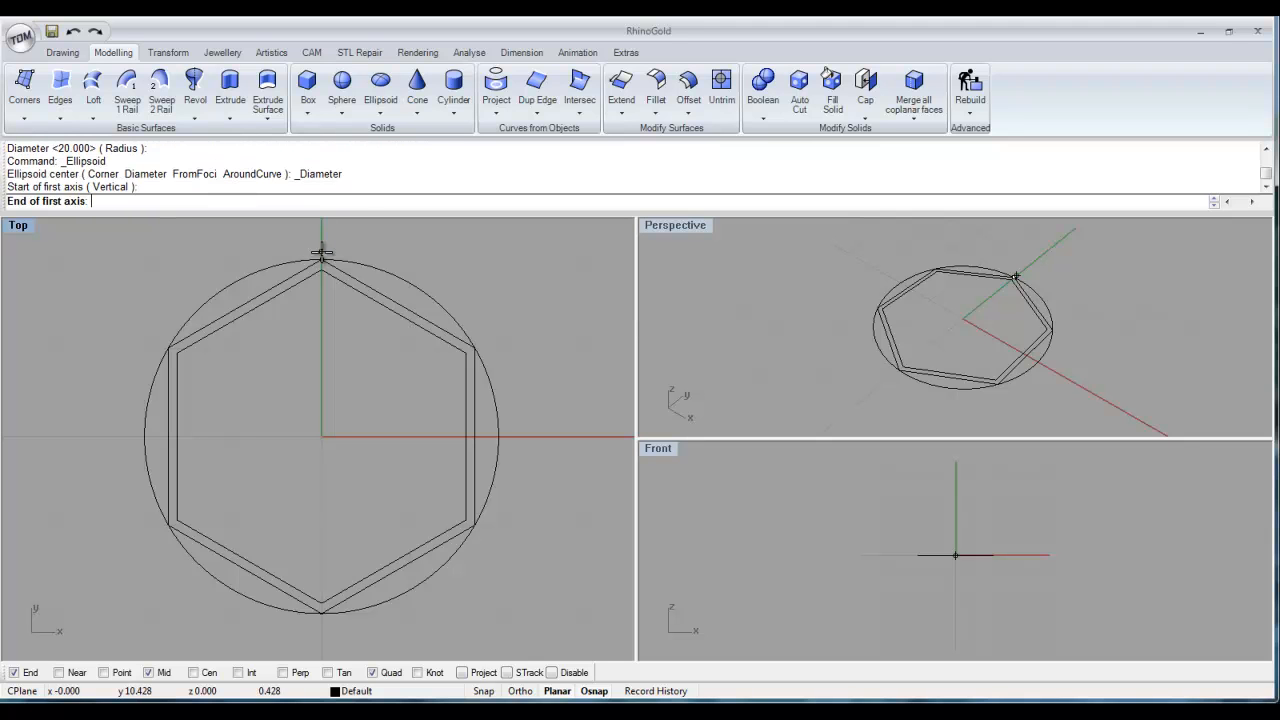
left_click(321, 613)
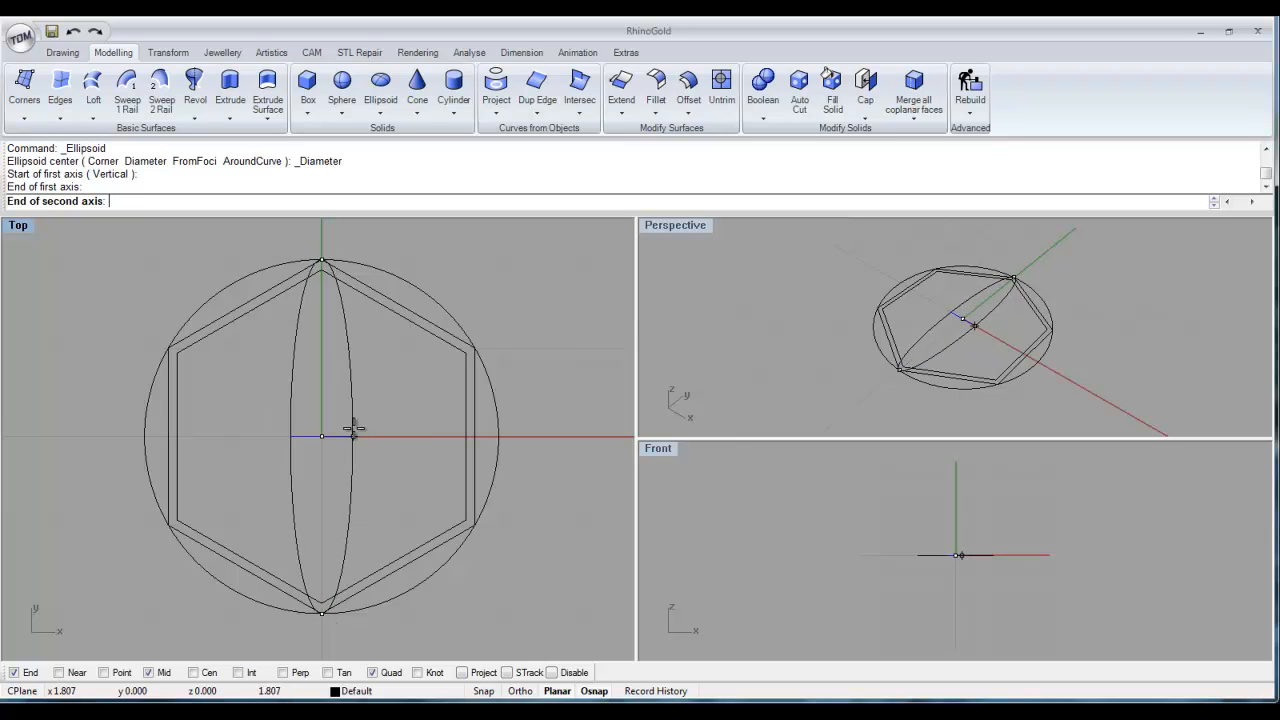
left_click(500, 438)
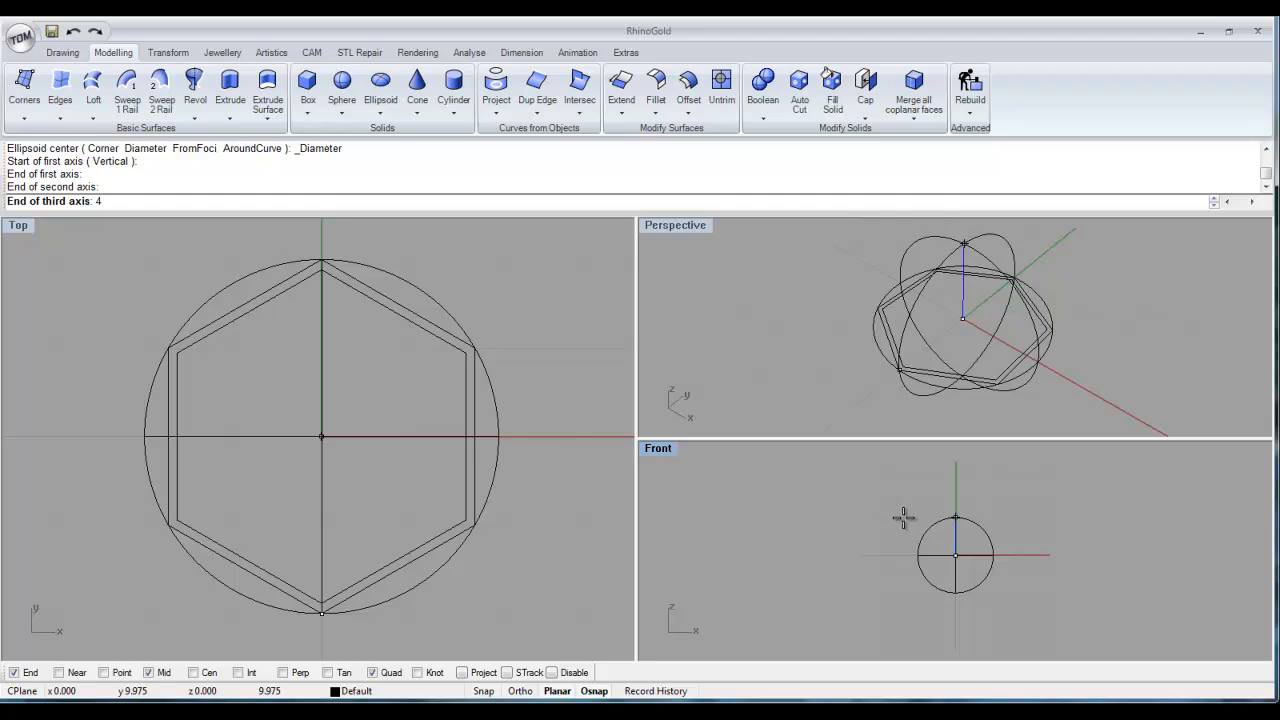
key("Return")
Step: Set the Perspective viewport to Shaded display and the Top viewport to Wireframe
mouse_move(858, 379)
right_mouse_down()
mouse_move(981, 387)
mouse_move(1000, 266)
mouse_move(997, 289)
mouse_move(846, 317)
mouse_move(815, 295)
mouse_move(825, 371)
right_mouse_up()
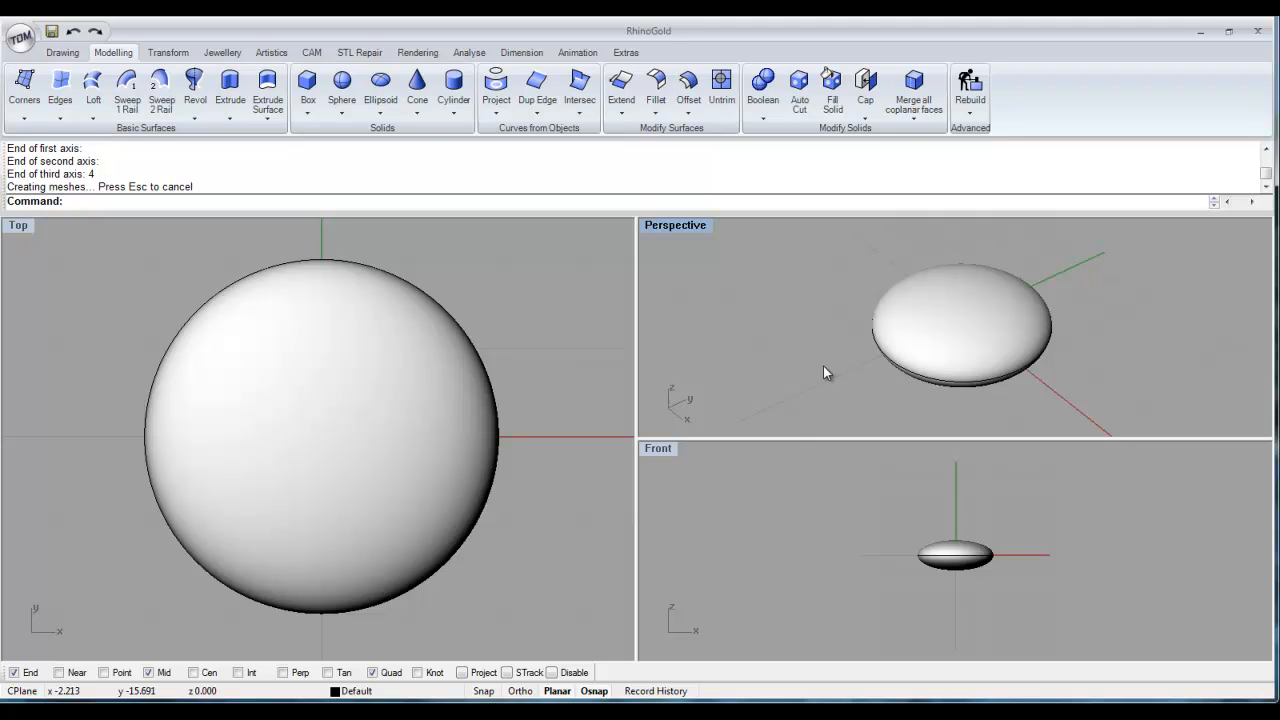
left_click(668, 229)
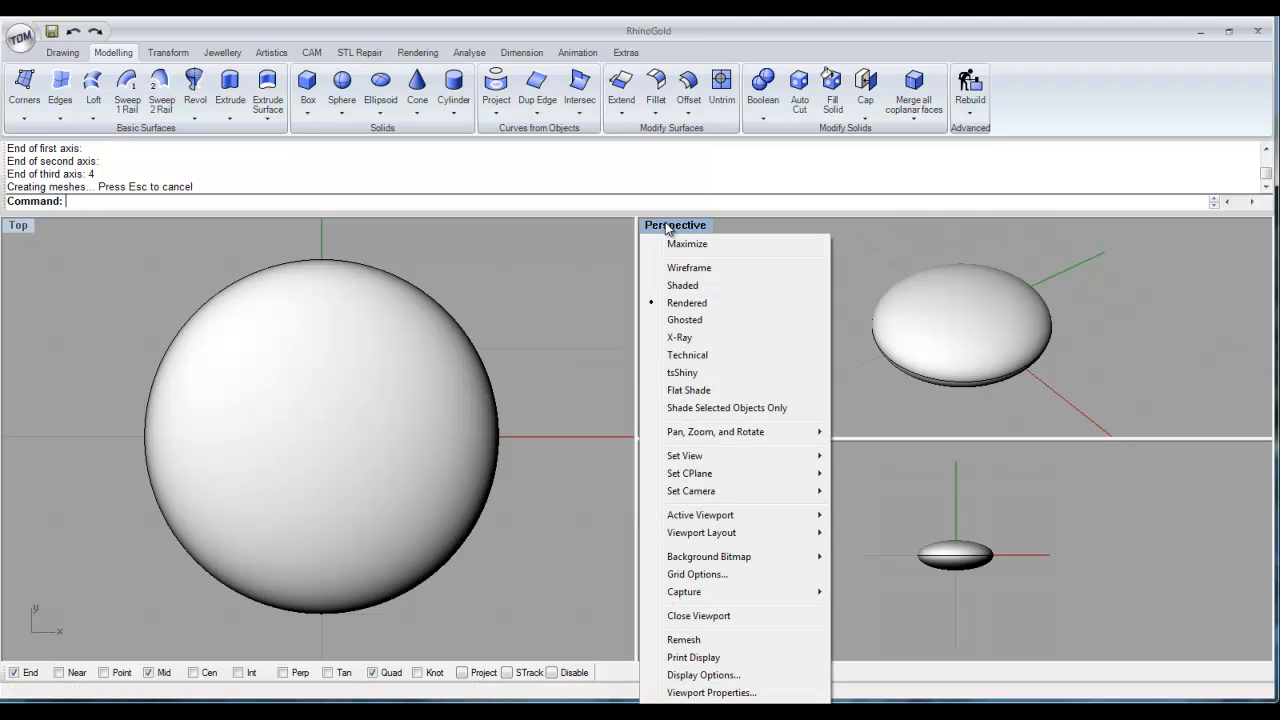
left_click(684, 286)
right_click_drag(874, 300, 863, 323)
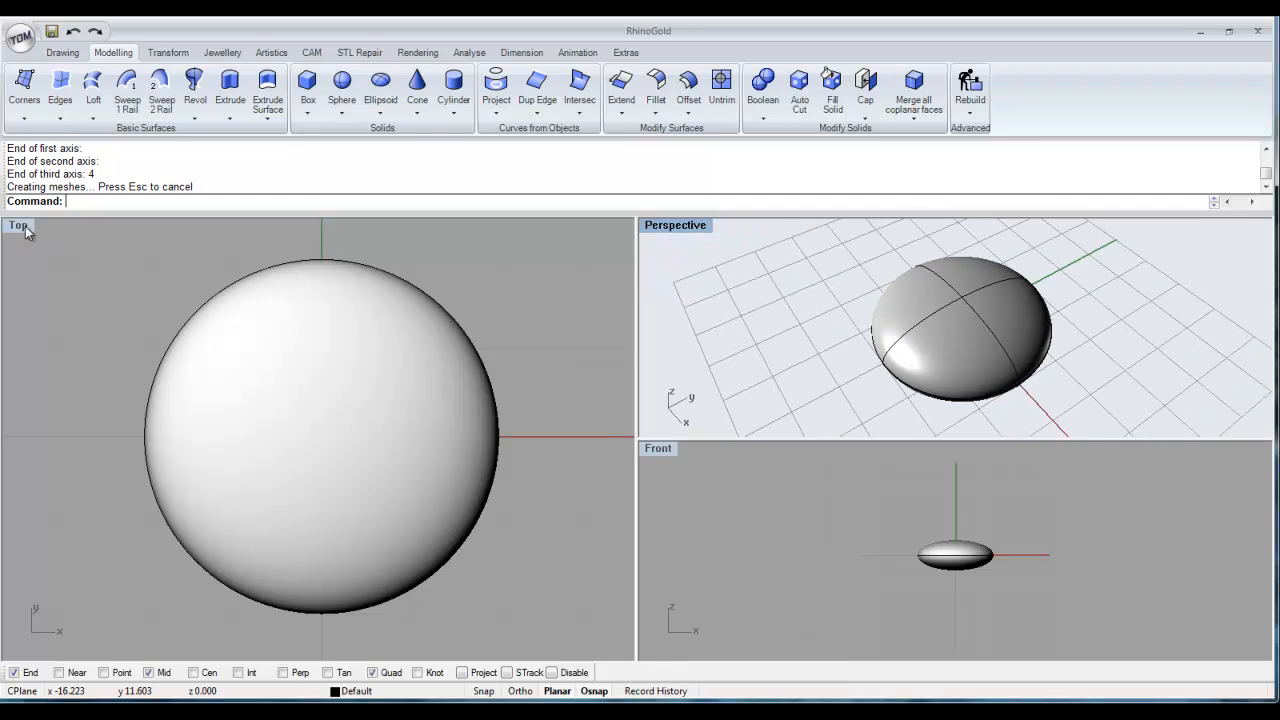
left_click(19, 226)
left_click(52, 268)
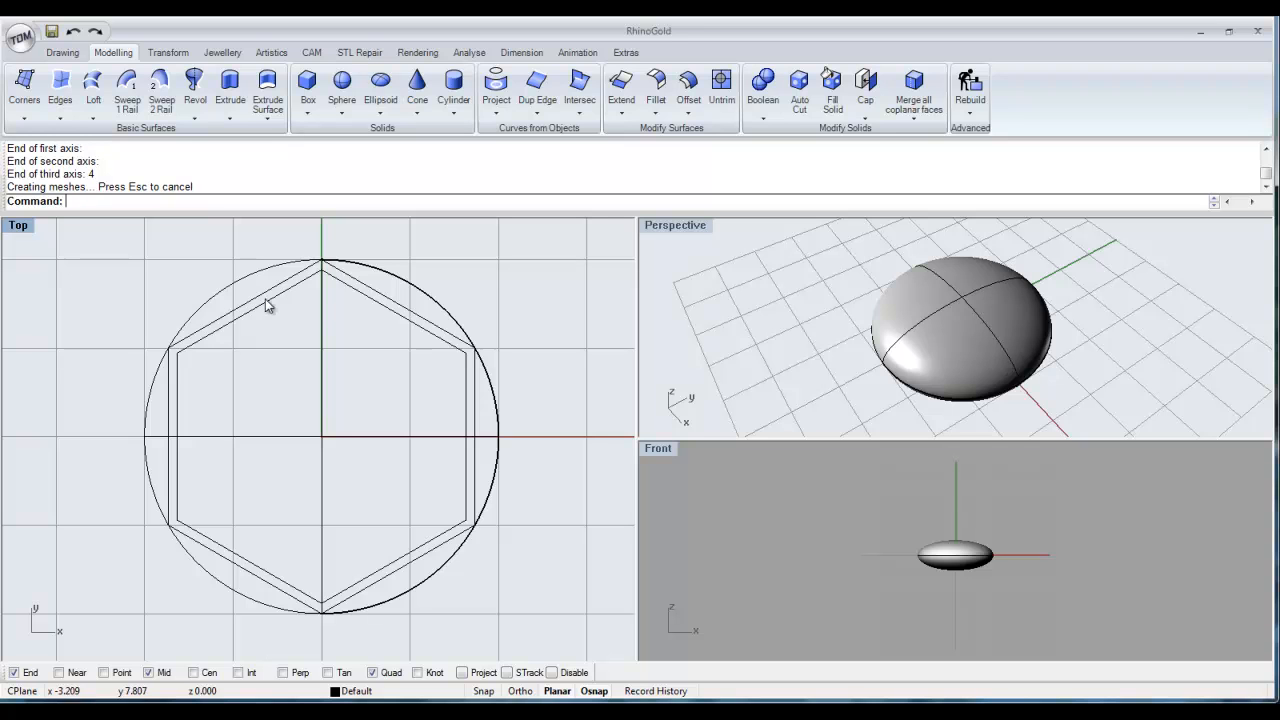
Step: Extrude both hexagons together as a capped solid in one direction, up past the top of the ellipsoid
left_click(377, 300)
left_click(380, 297, "shift")
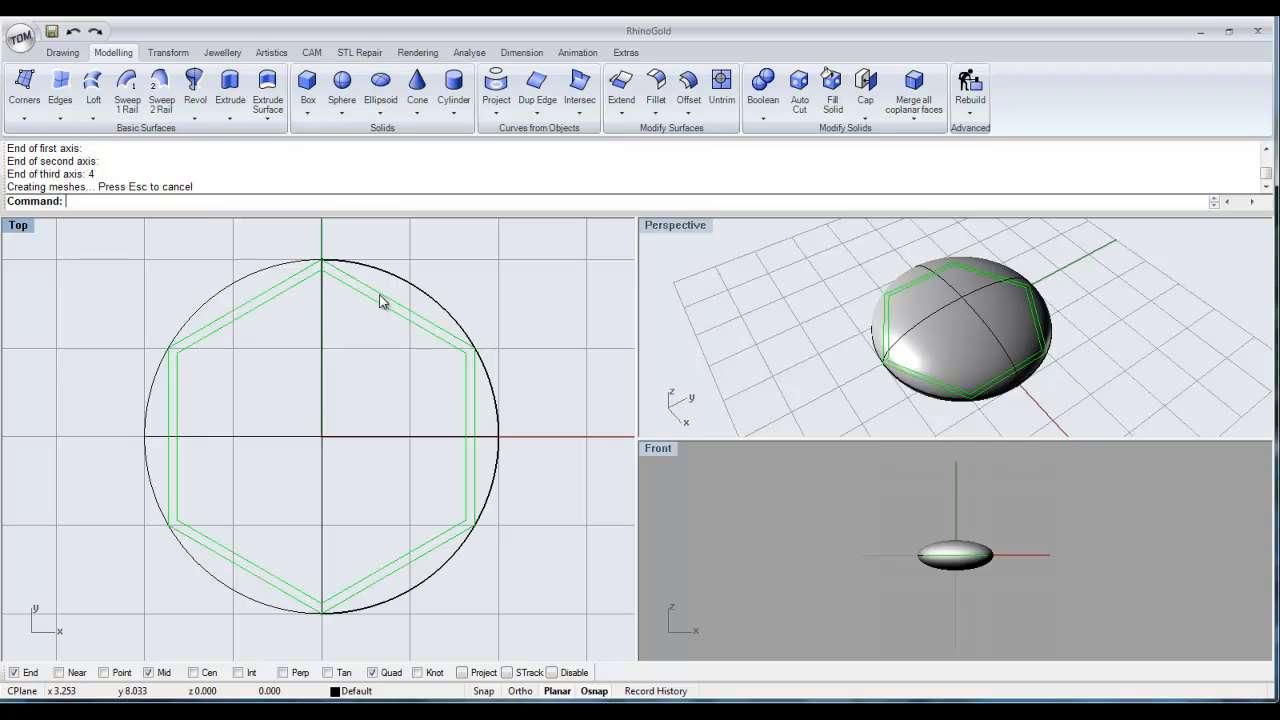
left_click(230, 88)
scroll(940, 590, "up", 5)
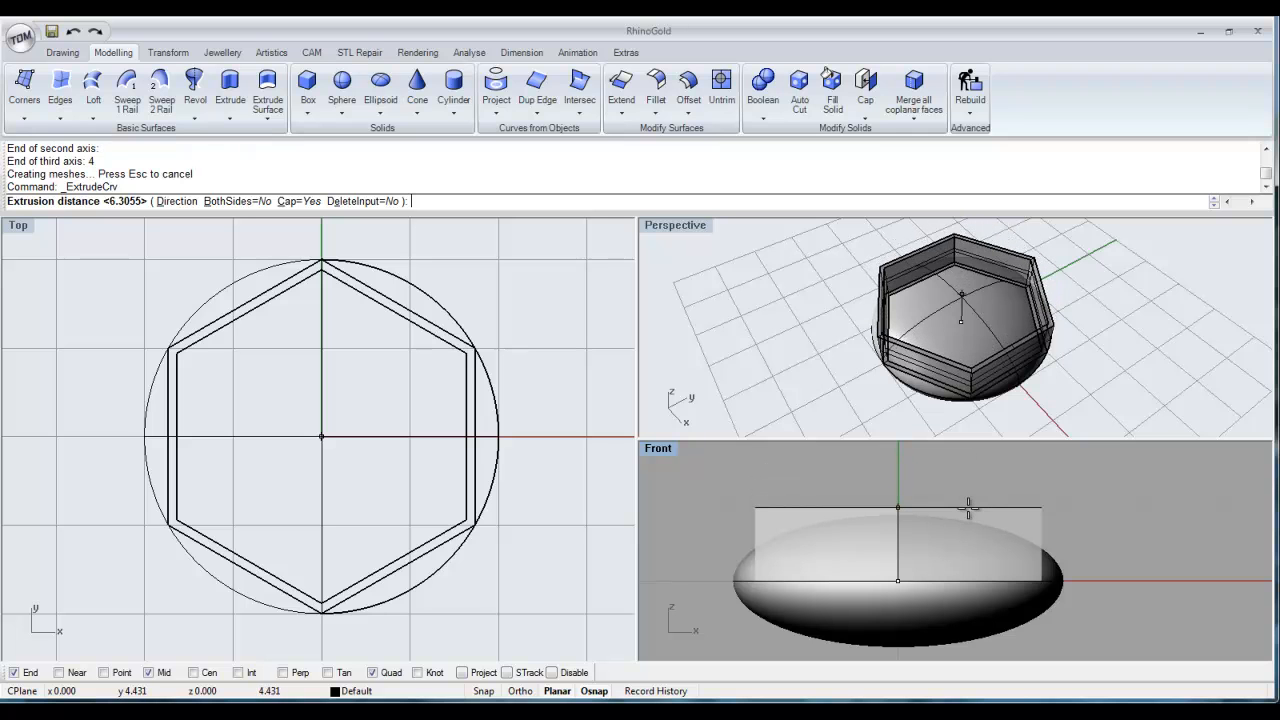
left_click(969, 490)
left_click(714, 366)
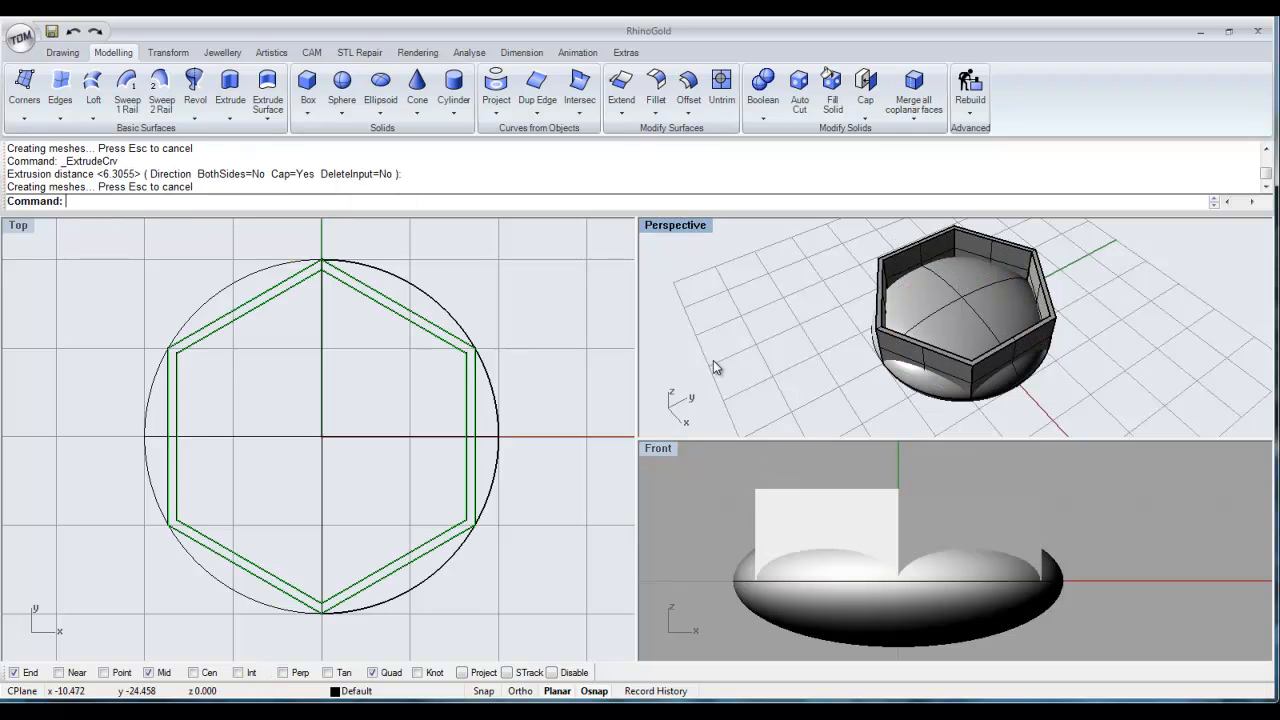
Step: Maximize the Perspective viewport and frame the hexagonal ring and ellipsoid up close
double_click(660, 228)
right_click_drag(658, 268, 755, 376)
scroll(753, 374, "up", 2)
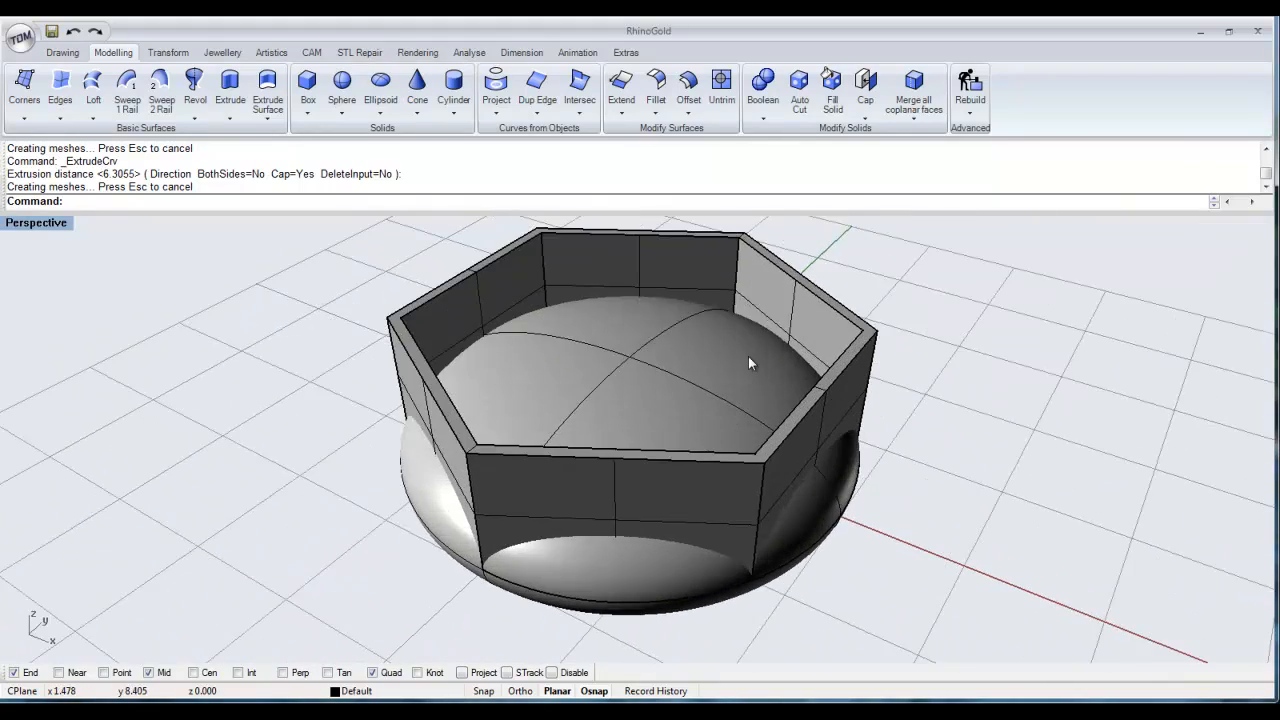
left_click(703, 378)
left_click(886, 292)
Step: Split the ellipsoid using the extruded hexagonal ring as the cutting object
left_click(58, 53)
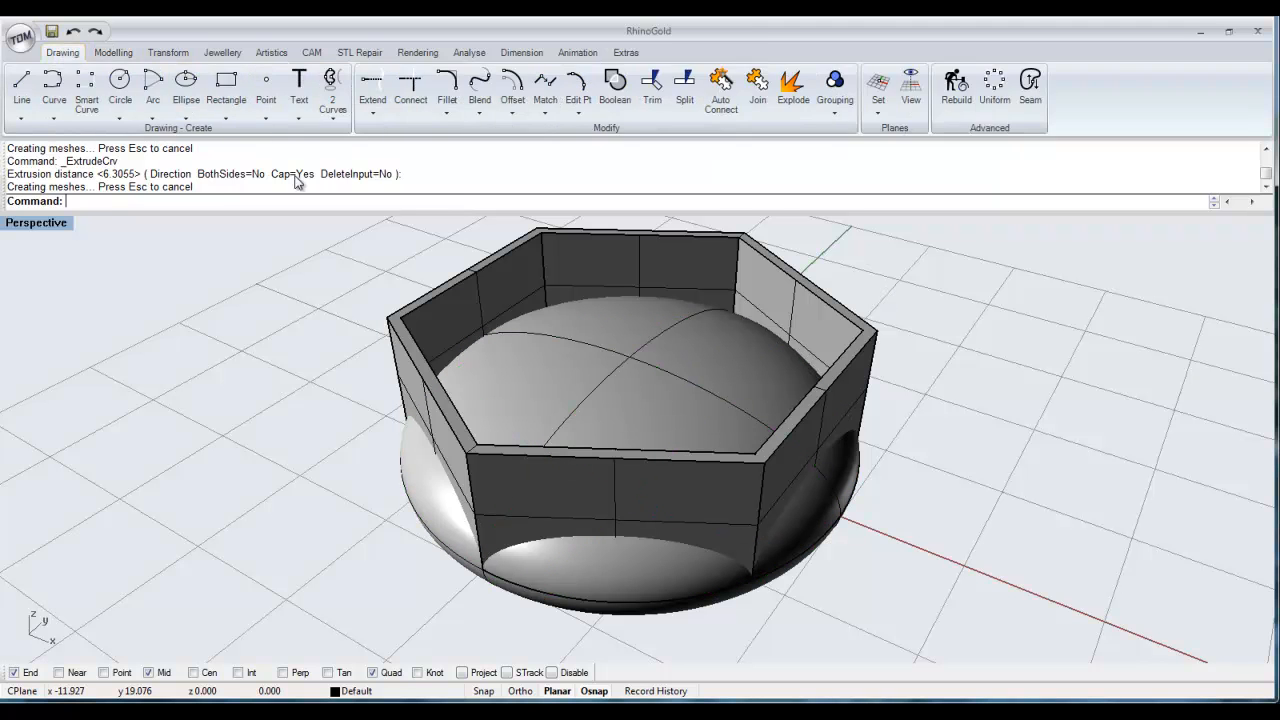
left_click(684, 95)
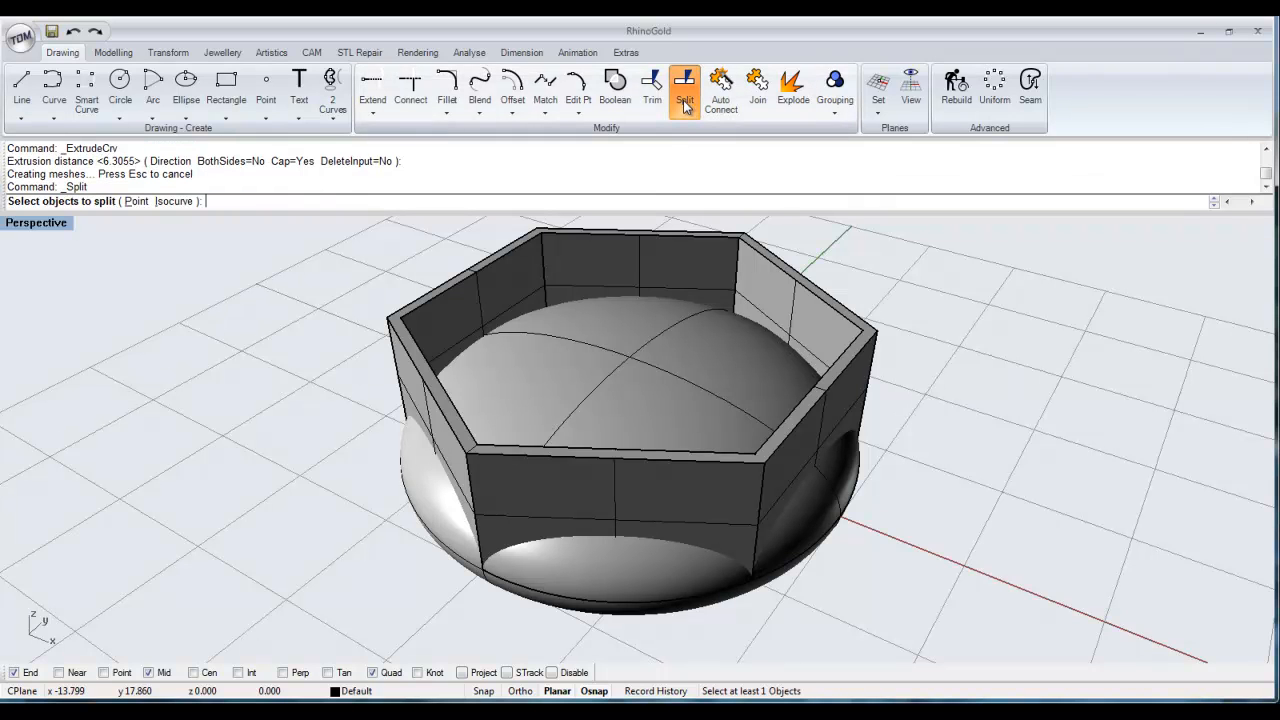
left_click(656, 373)
key("Return")
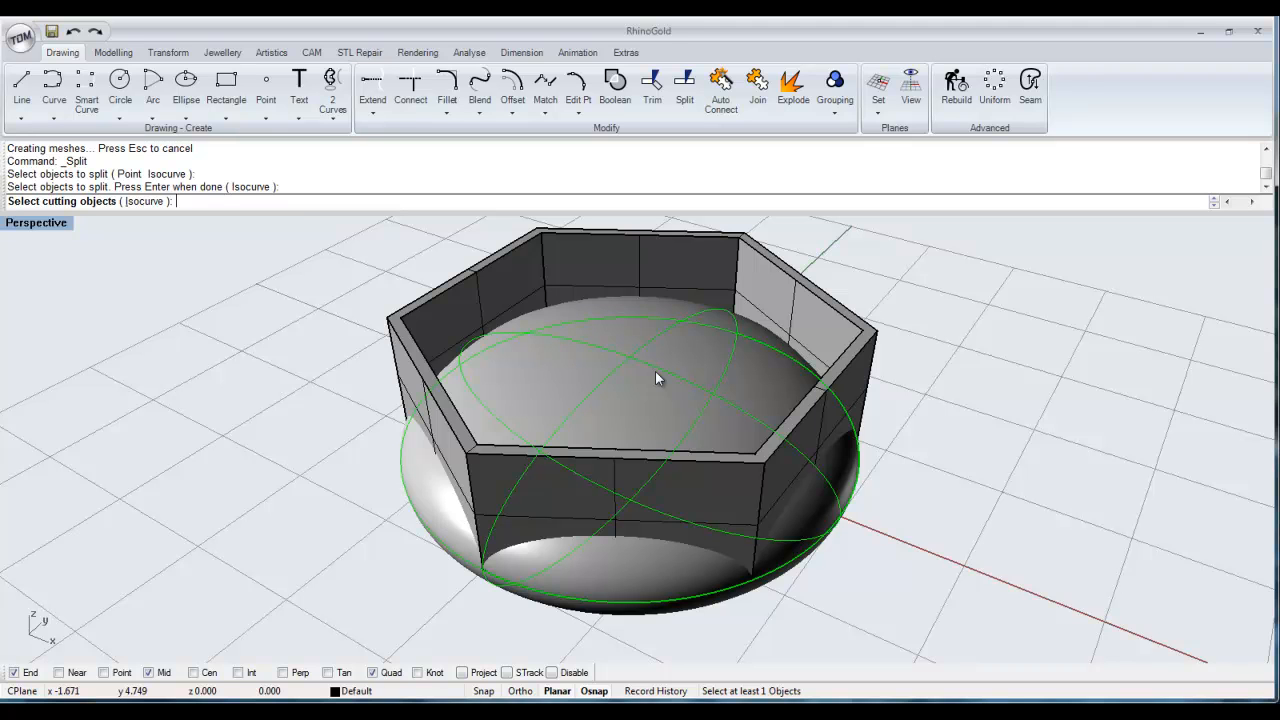
left_click(625, 260)
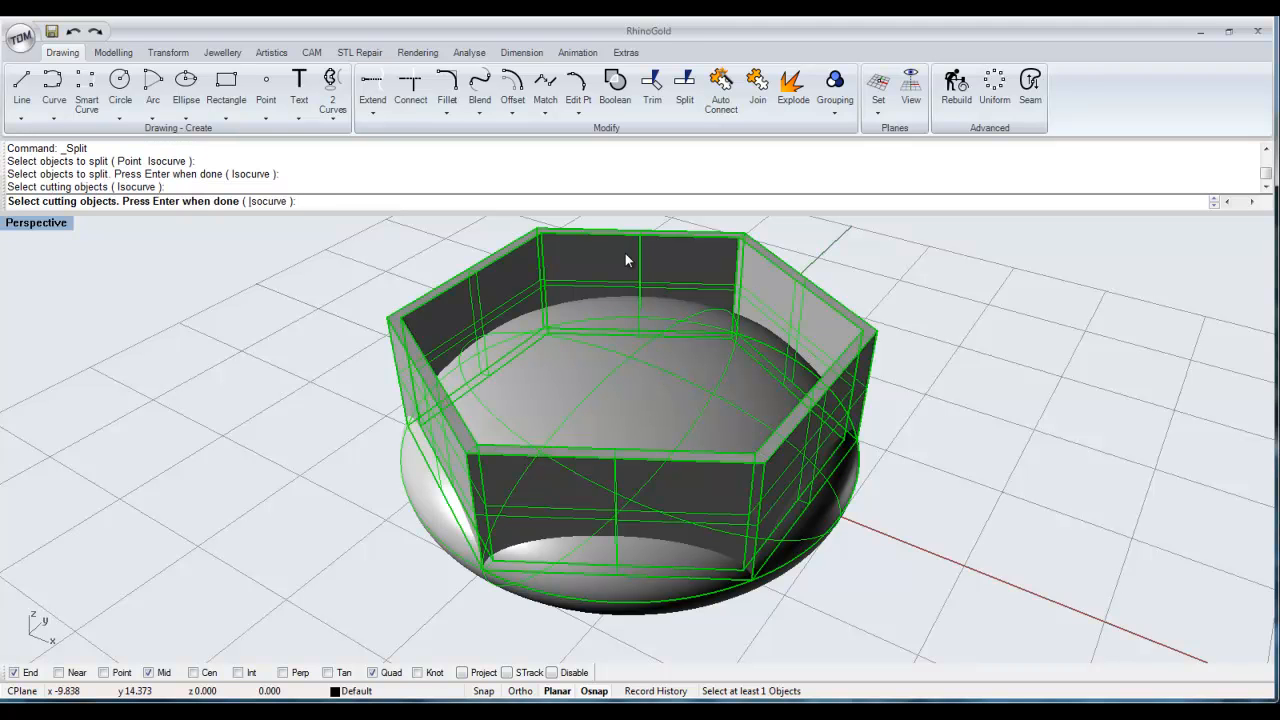
key("Return")
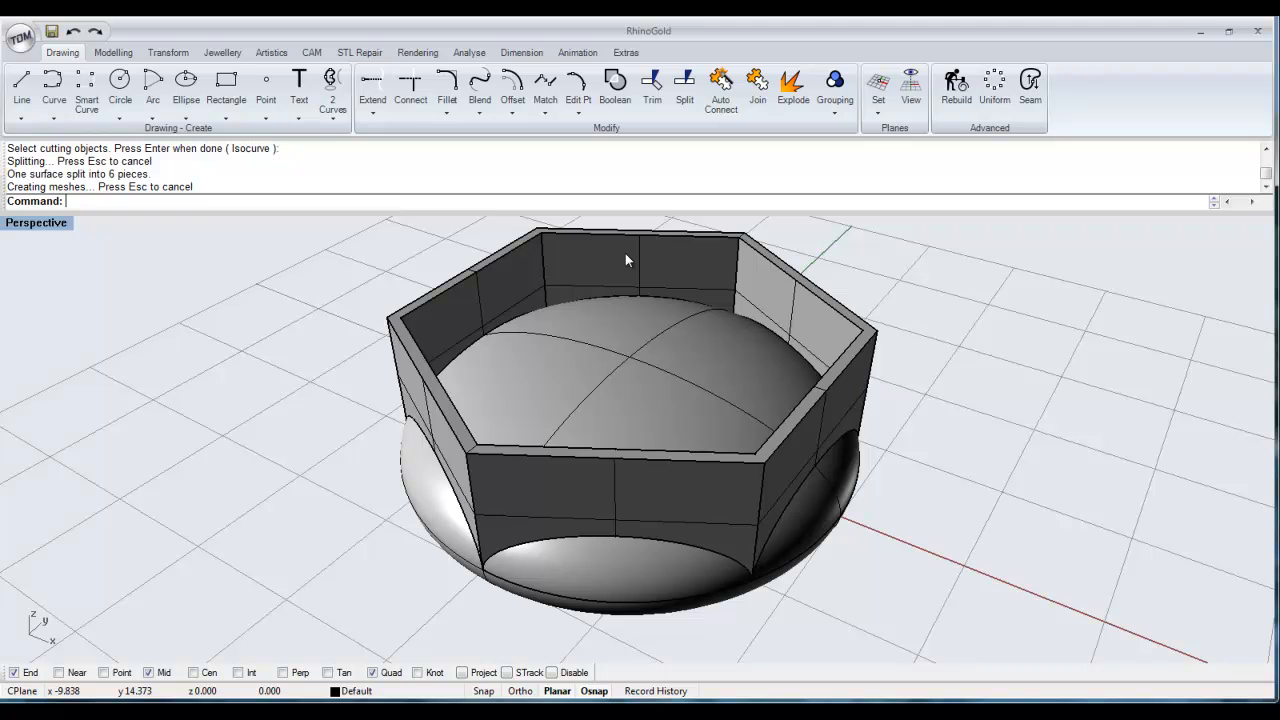
Step: Delete the hexagonal ring solid, two of the ellipsoid's side segments and its large lower piece
left_click(625, 260)
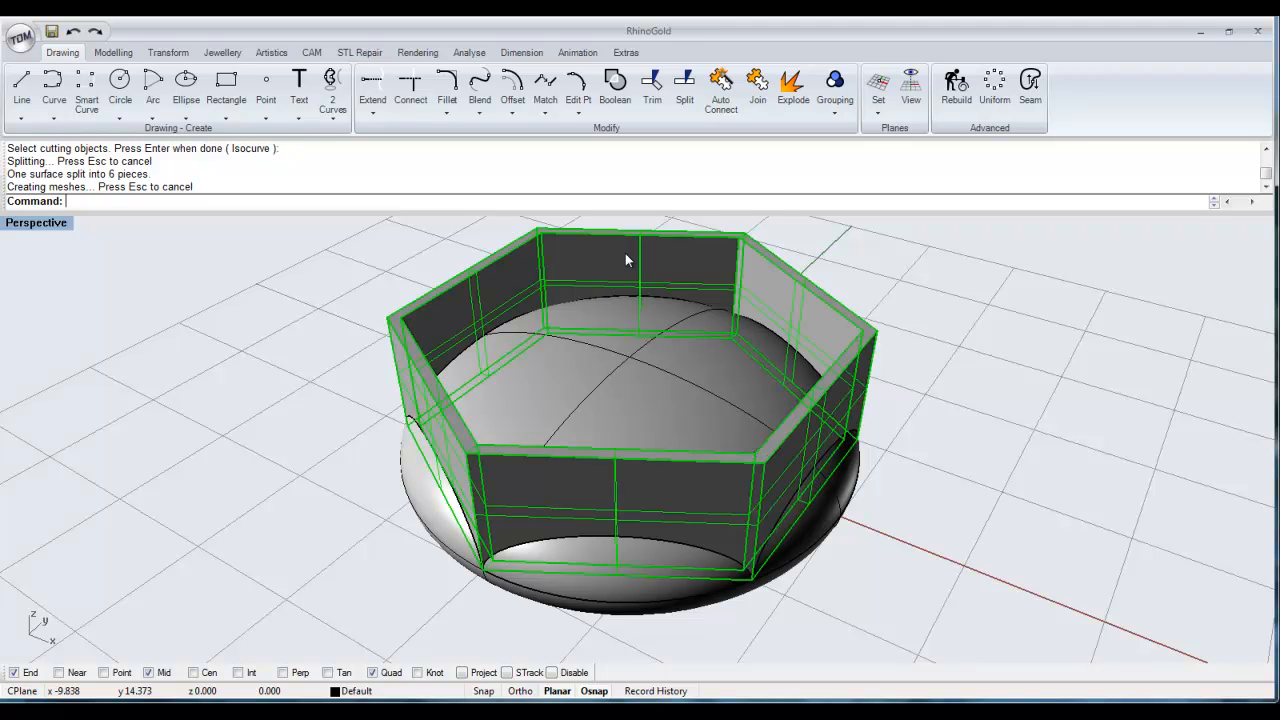
key("Delete")
left_click(606, 590)
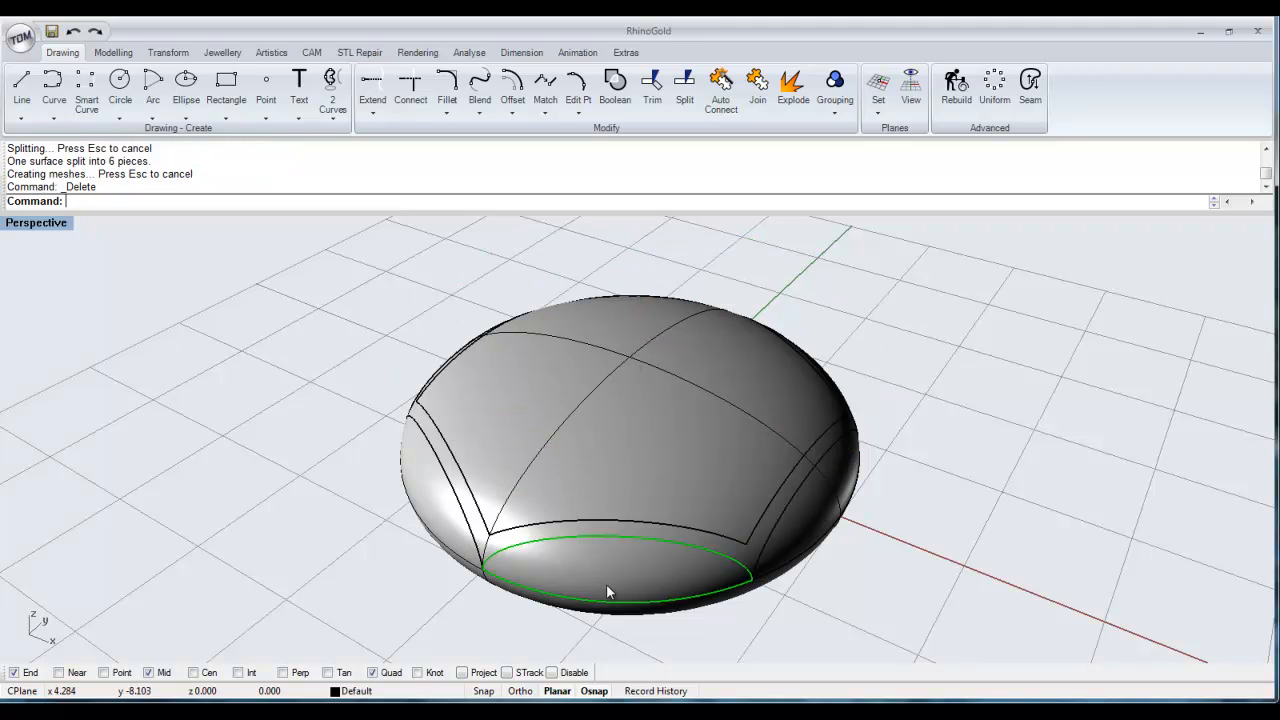
key("Delete")
left_click(792, 568)
key("Delete")
left_click(790, 580)
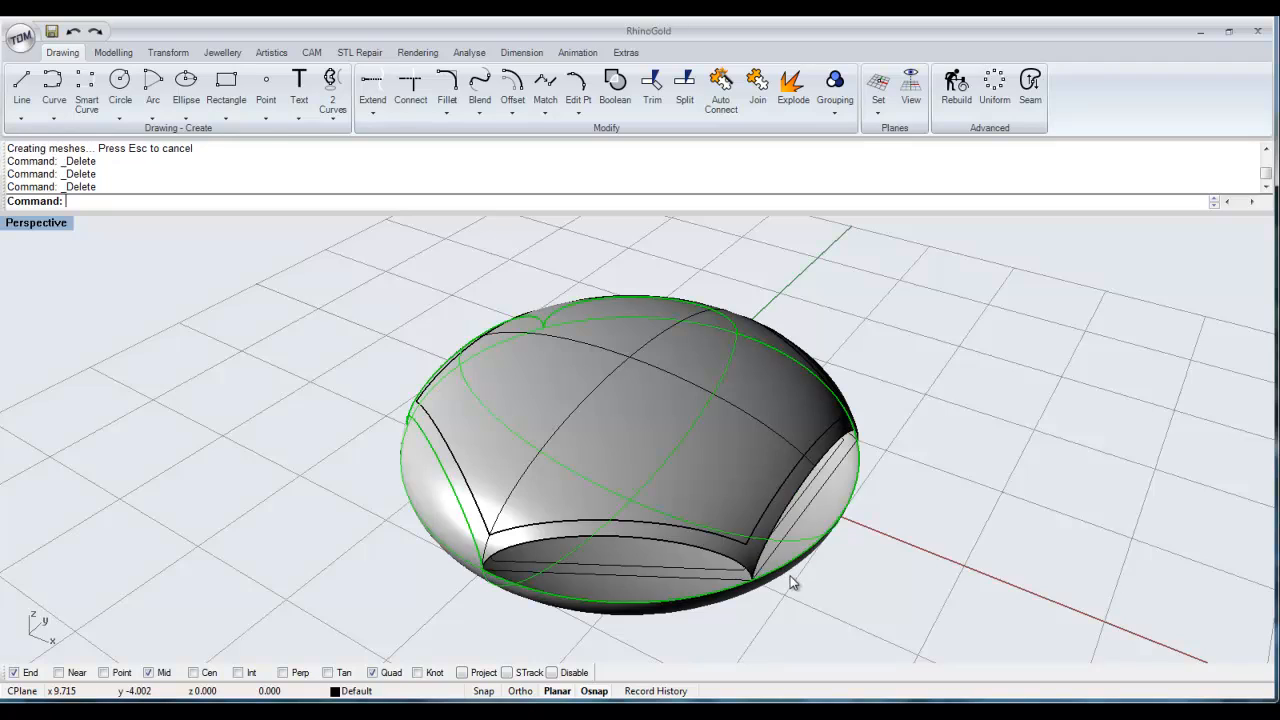
key("Delete")
Step: Delete the last ellipsoid segment on the far side, keeping only the central dome surface and its hexagonal border strip
right_click_drag(434, 523, 1008, 486)
left_click(705, 477)
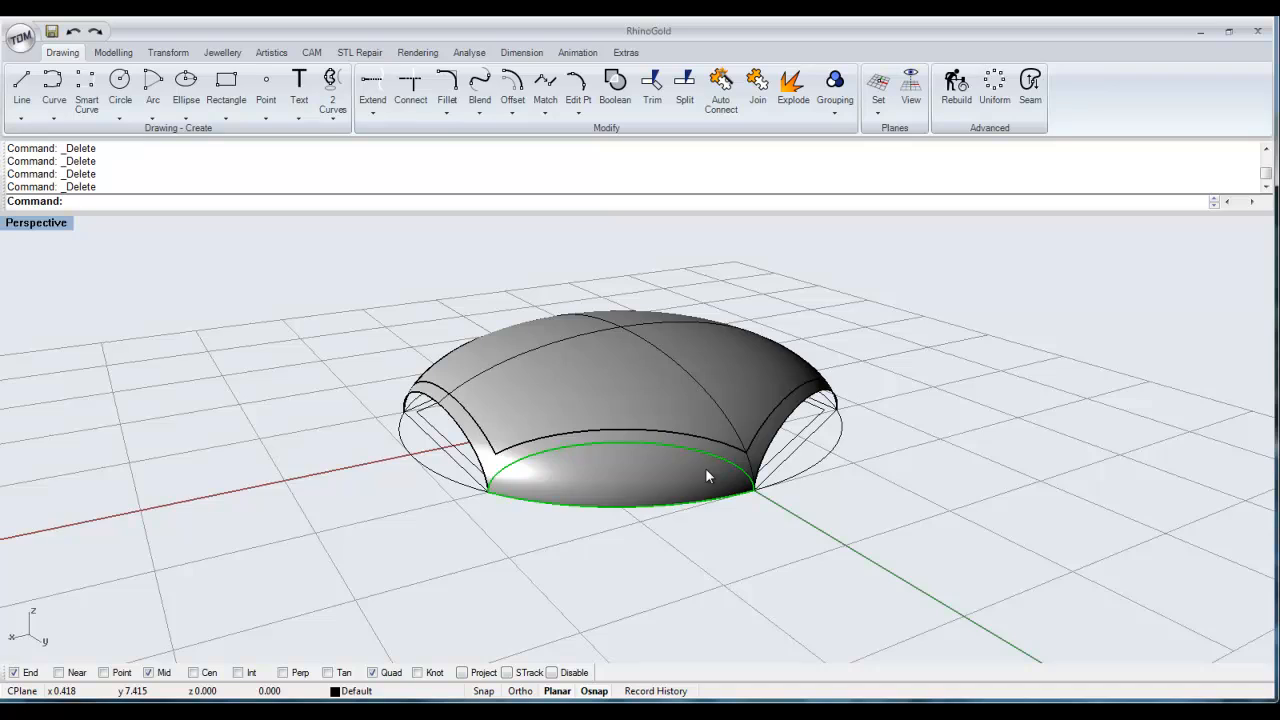
key("Delete")
right_click_drag(864, 512, 229, 509)
scroll(523, 478, "up", 8)
left_click(493, 491)
right_click_drag(632, 491, 653, 448)
scroll(642, 503, "down", 6)
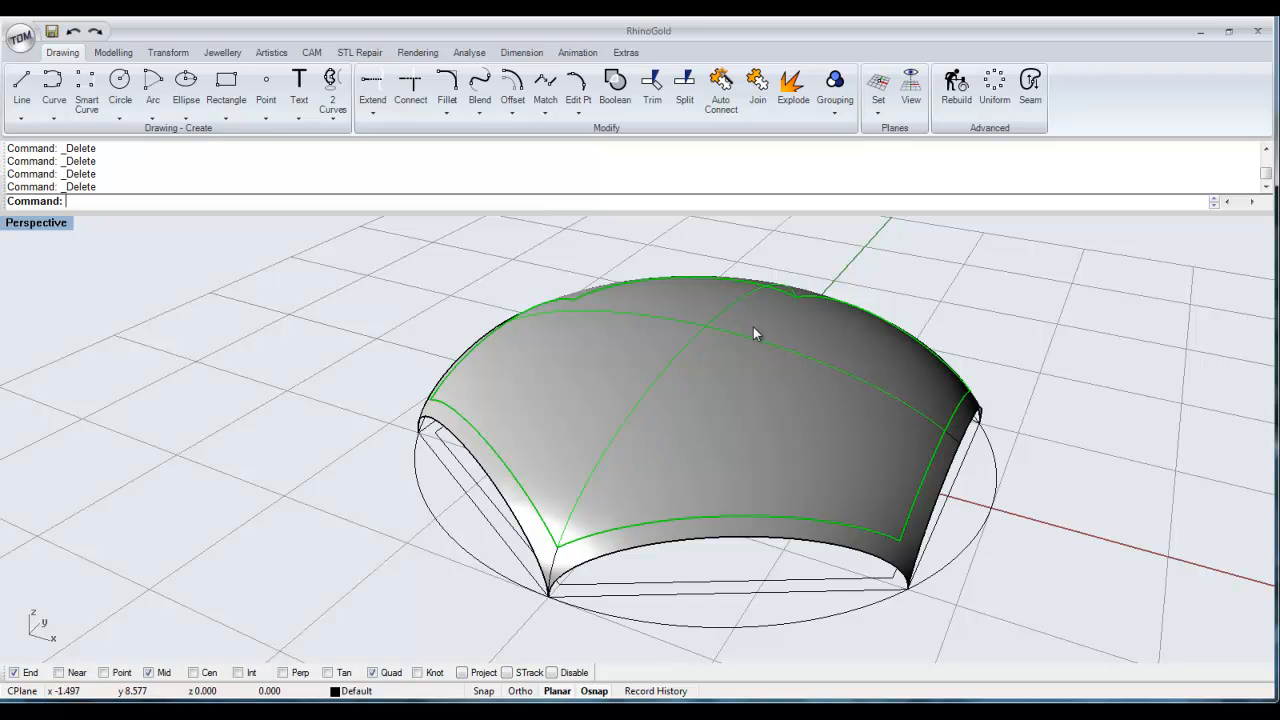
left_click(994, 278)
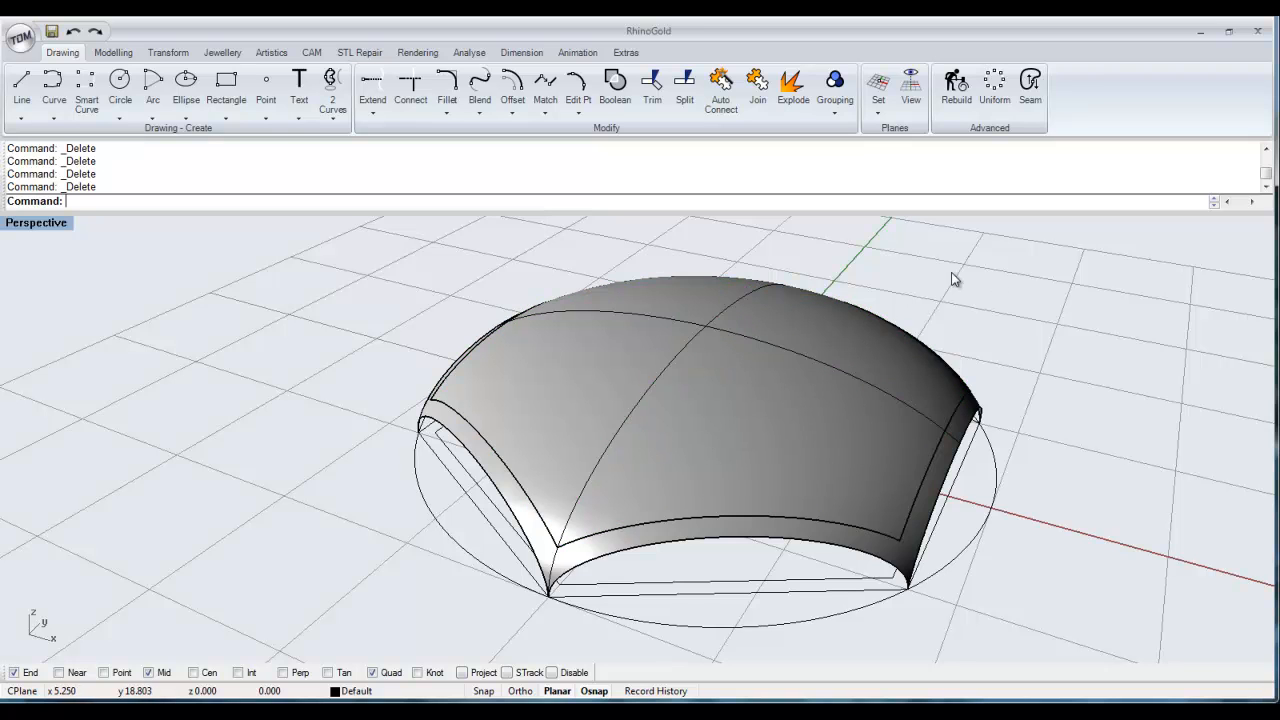
Step: Offset the central dome surface inward by 0.4, flipping the offset direction
left_click(113, 53)
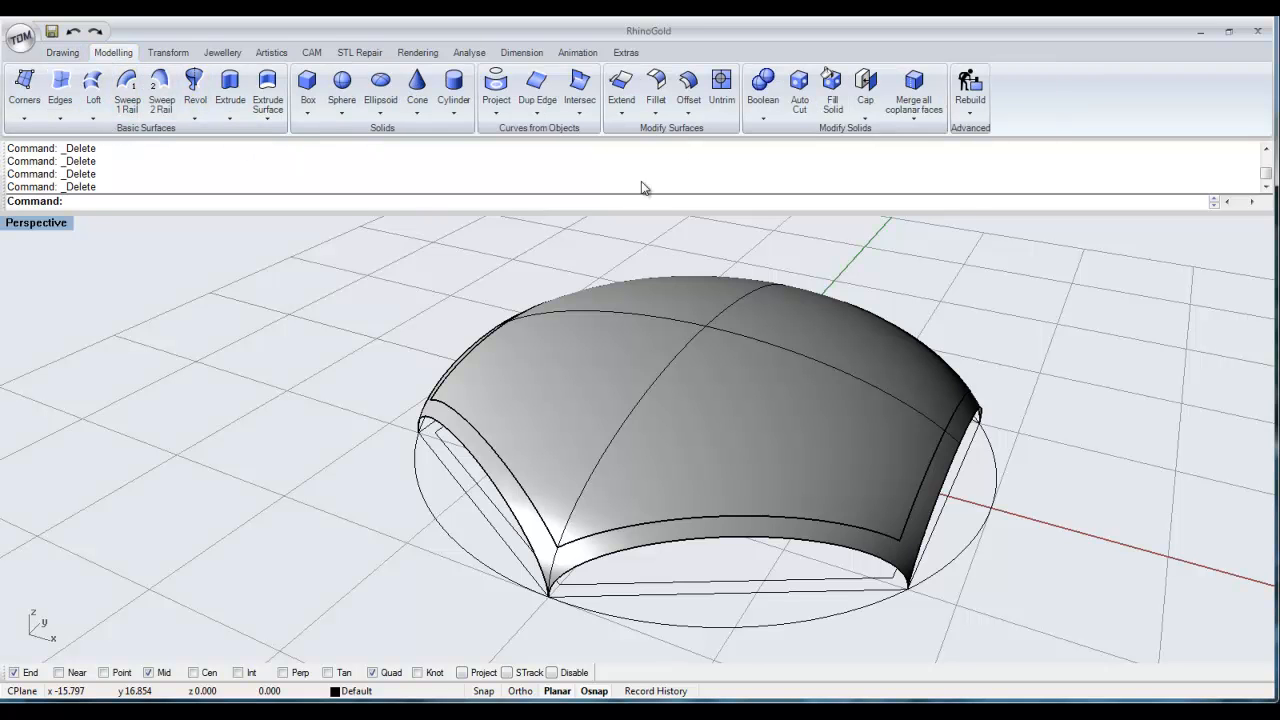
left_click(690, 100)
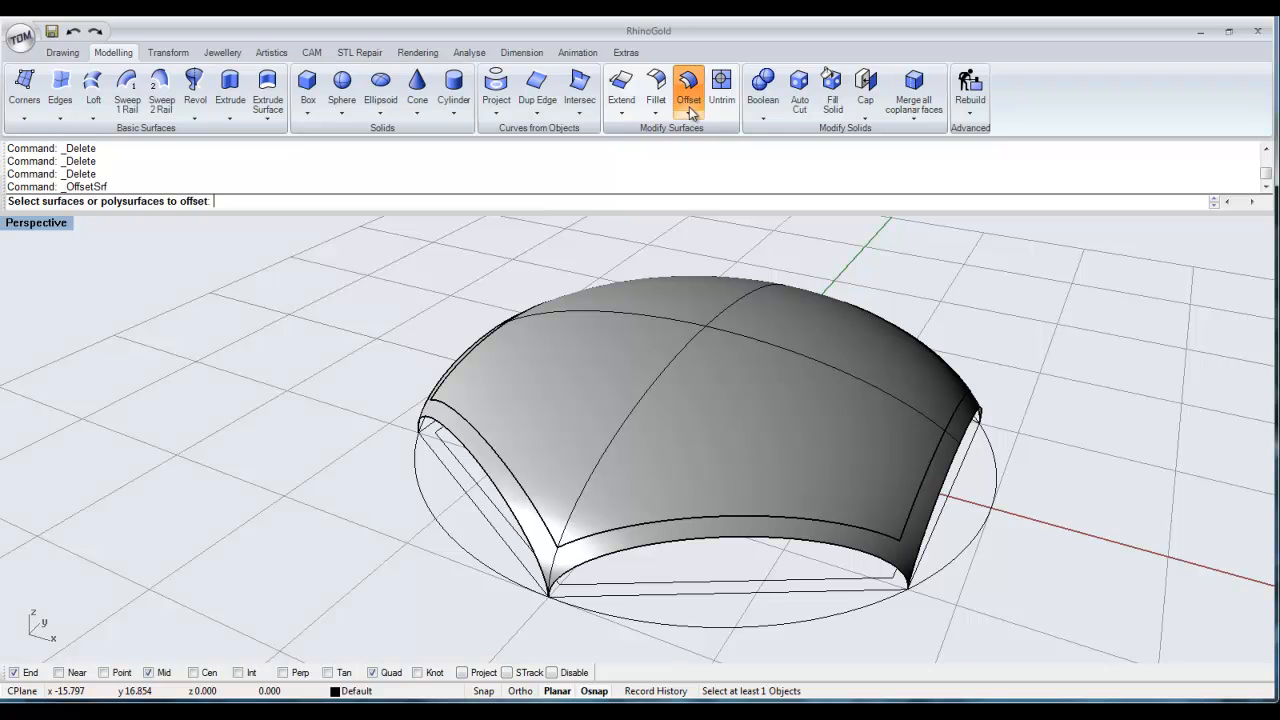
left_click(724, 366)
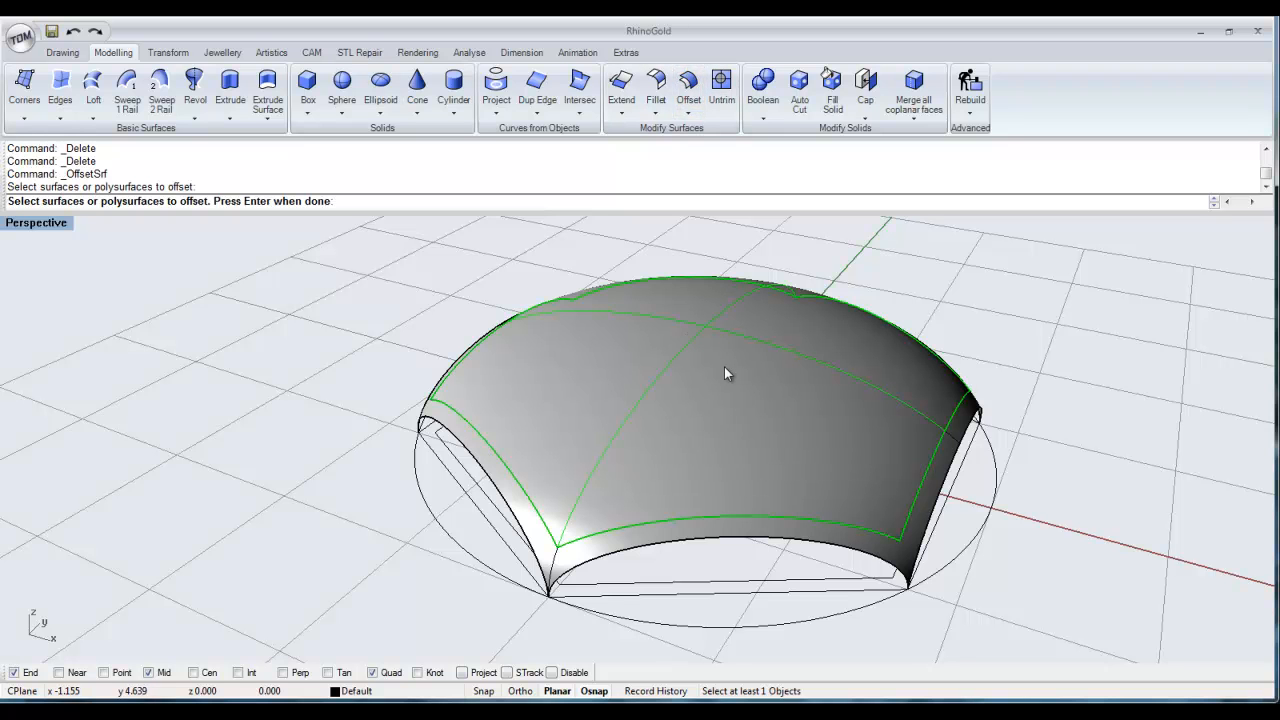
key("Return")
right_click_drag(771, 466, 732, 473)
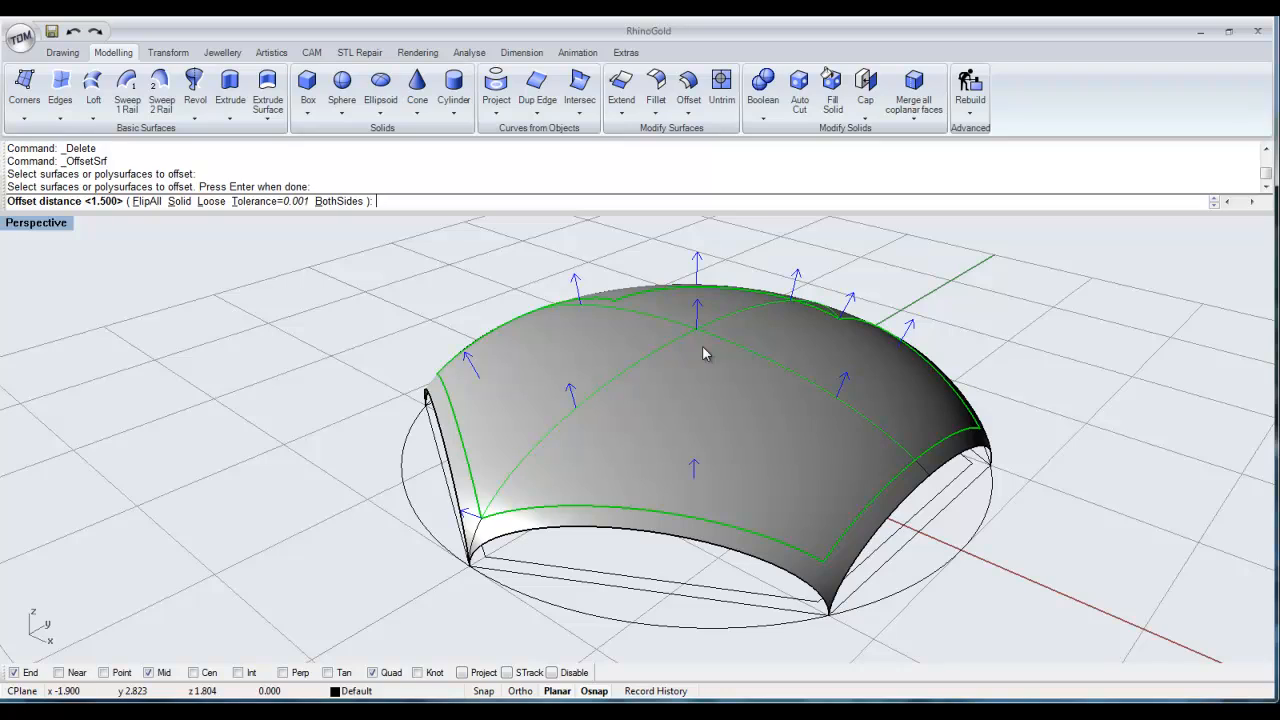
left_click(145, 201)
right_click_drag(279, 299, 473, 416)
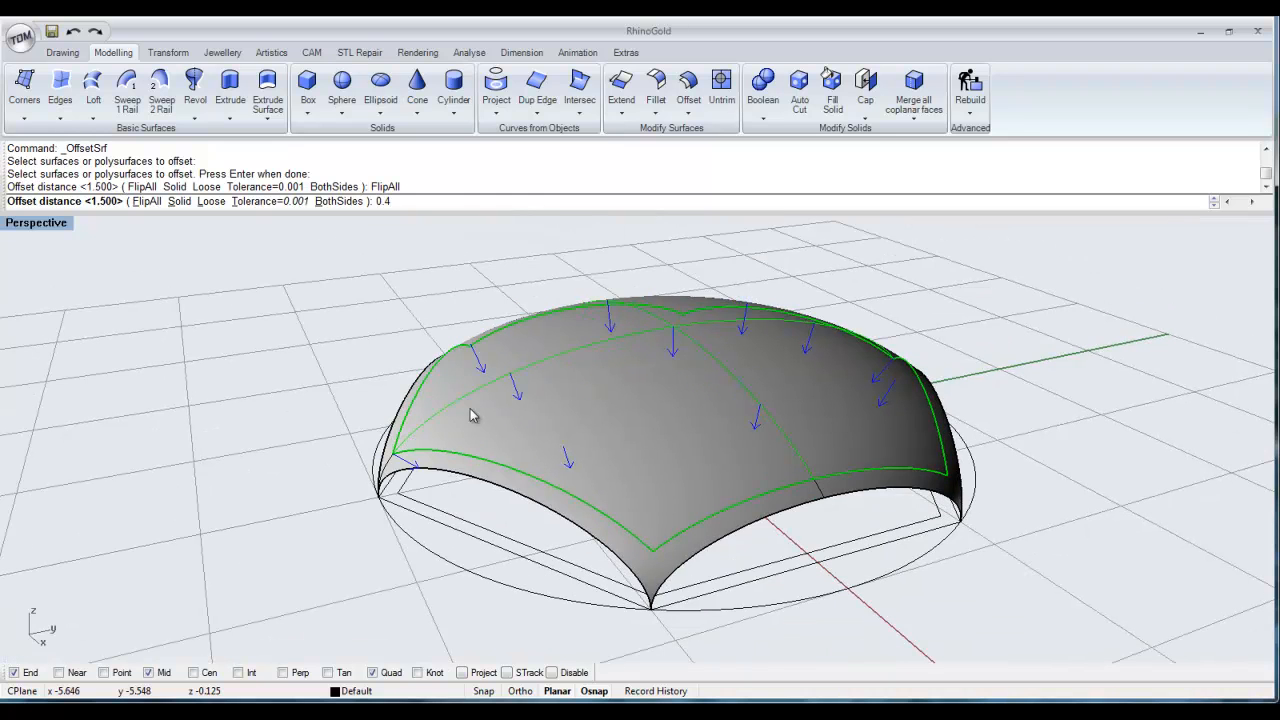
key("Return")
Step: Delete the original outer dome surface, keeping the inner offset copy and the hexagonal border strip
right_click_drag(470, 408, 531, 520)
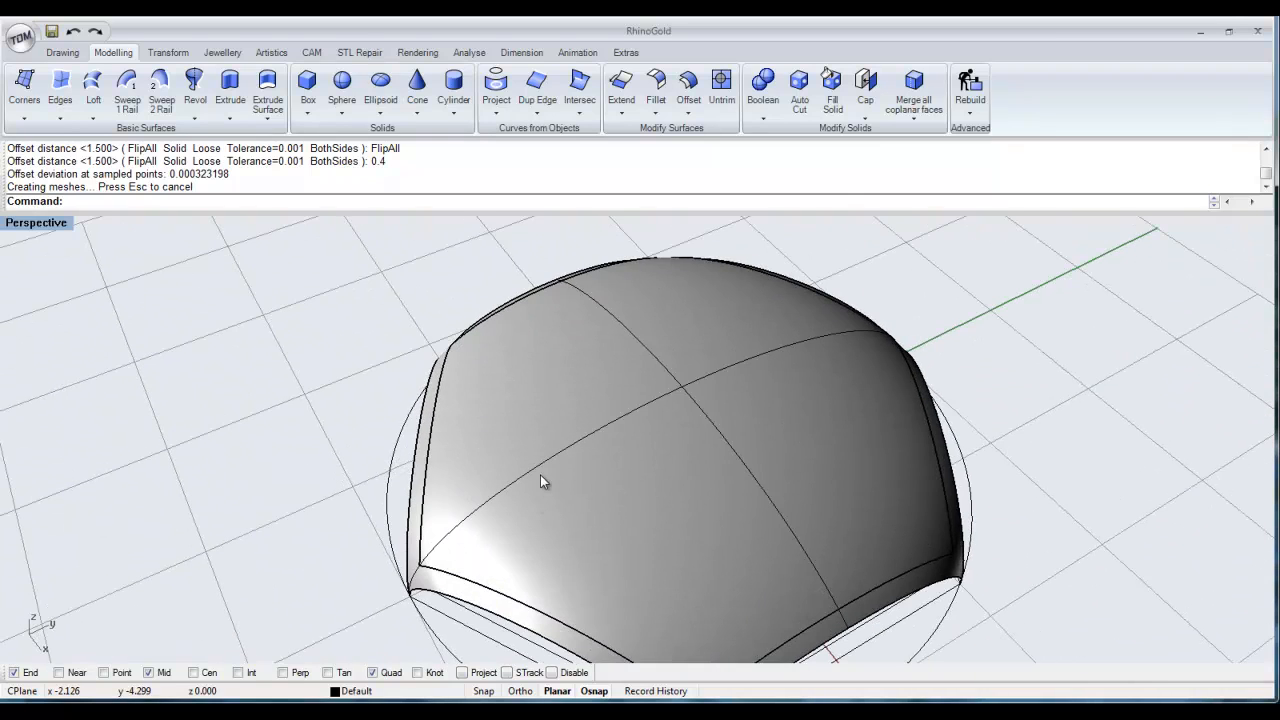
left_click(540, 476)
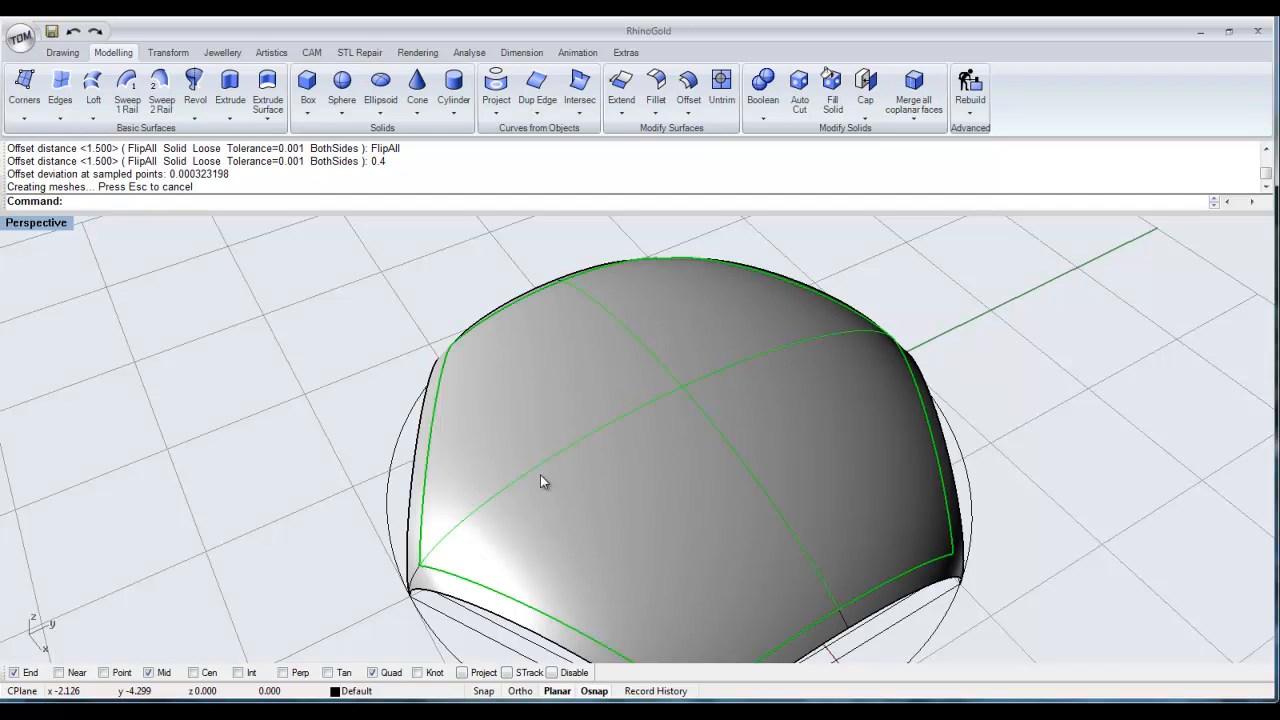
key("Delete")
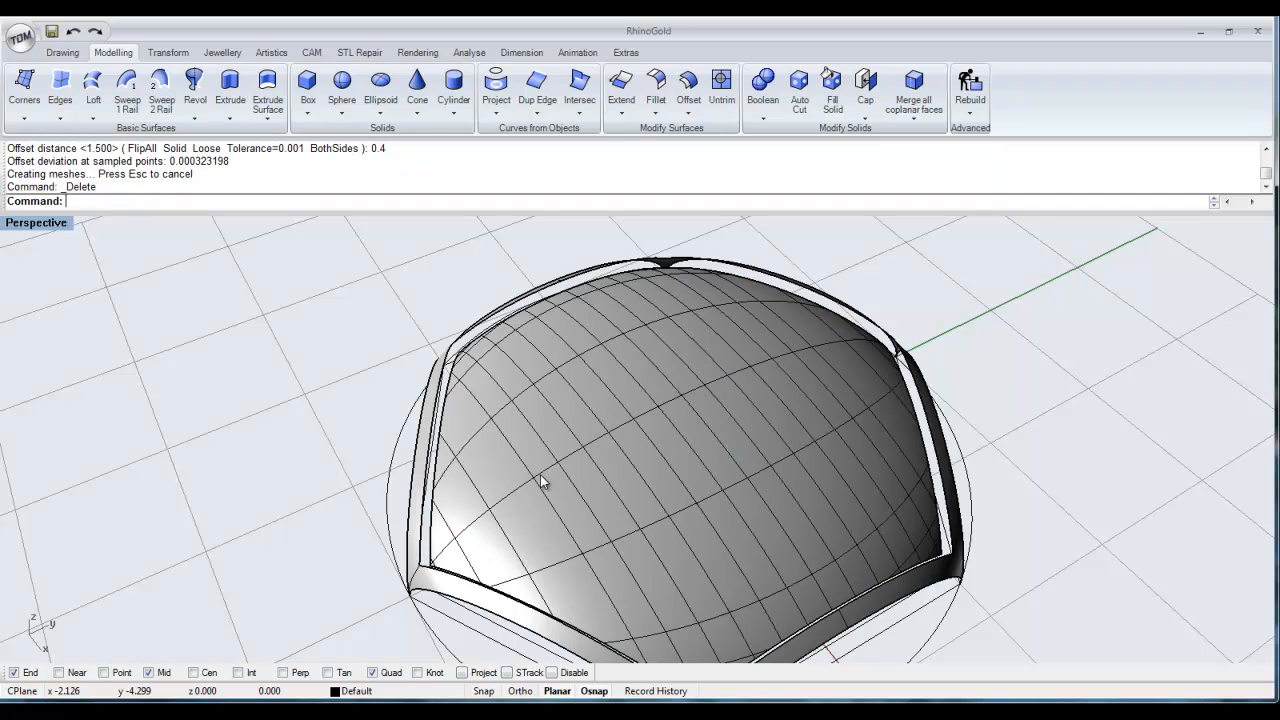
Step: Duplicate the borders of the offset dome surface and of the hexagonal border strip as curves
right_click_drag(540, 482, 617, 429)
scroll(981, 420, "up", 8)
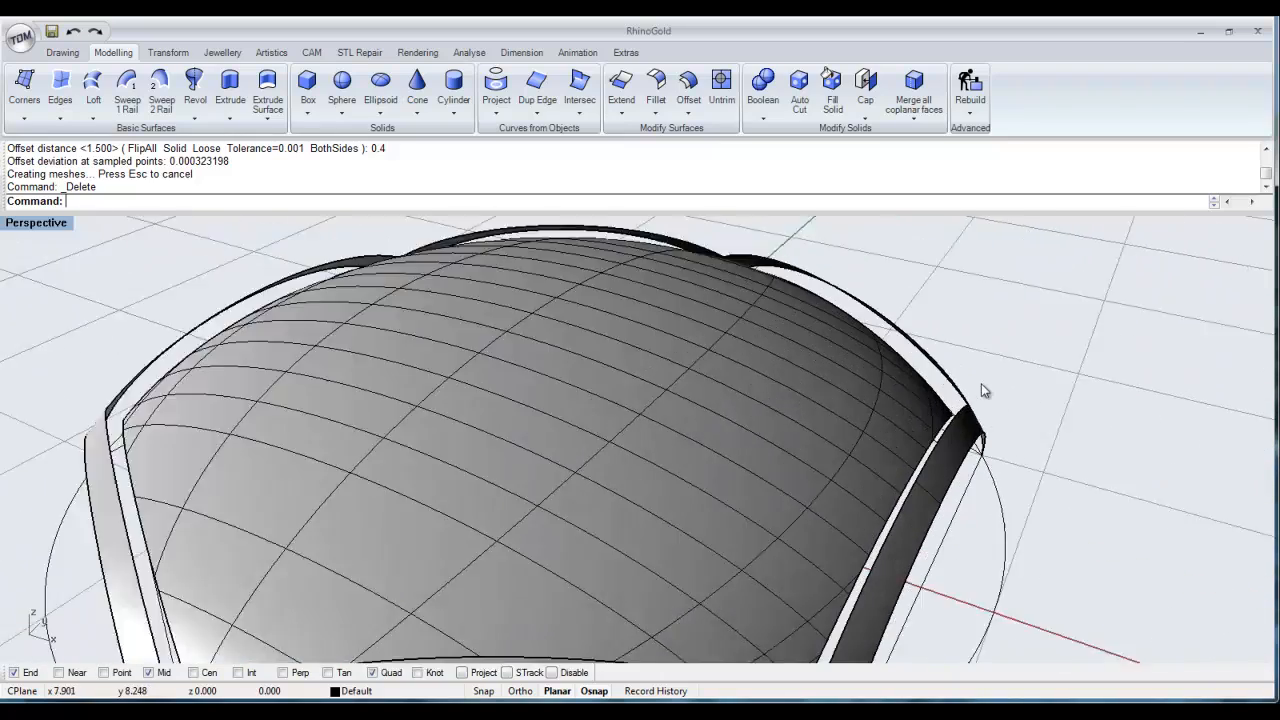
scroll(863, 397, "down", 3)
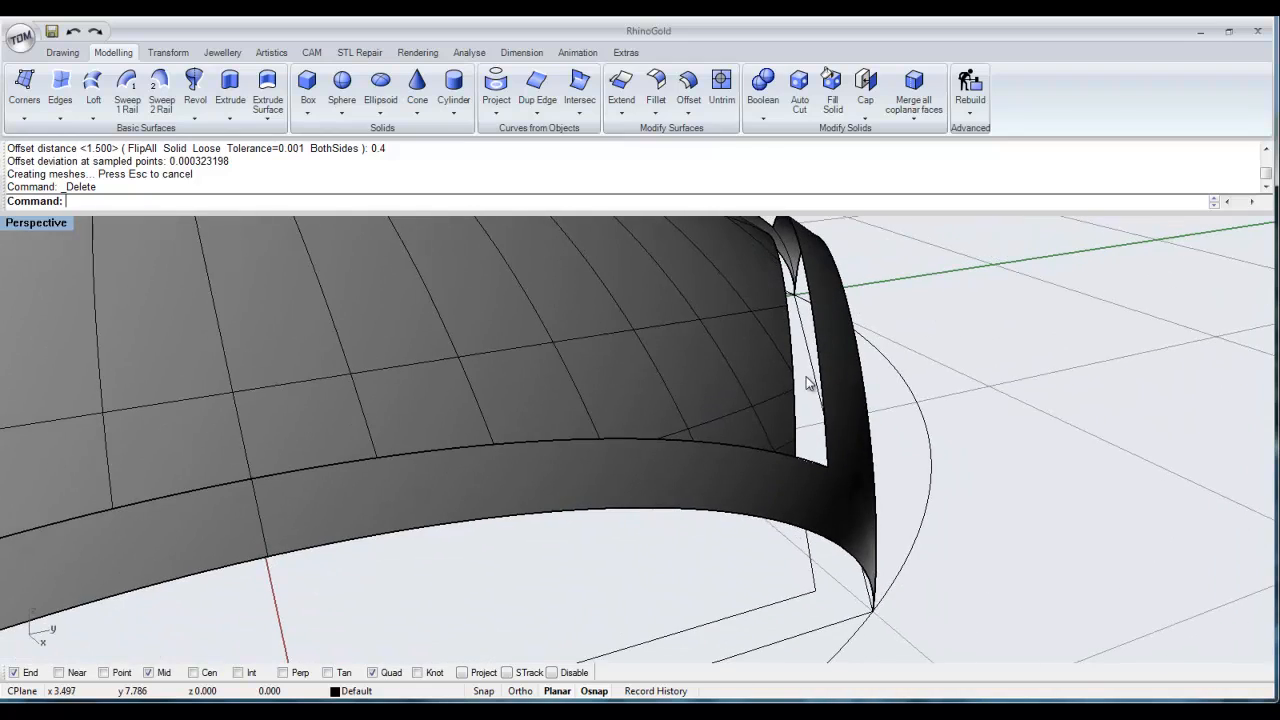
right_click_drag(808, 378, 771, 380)
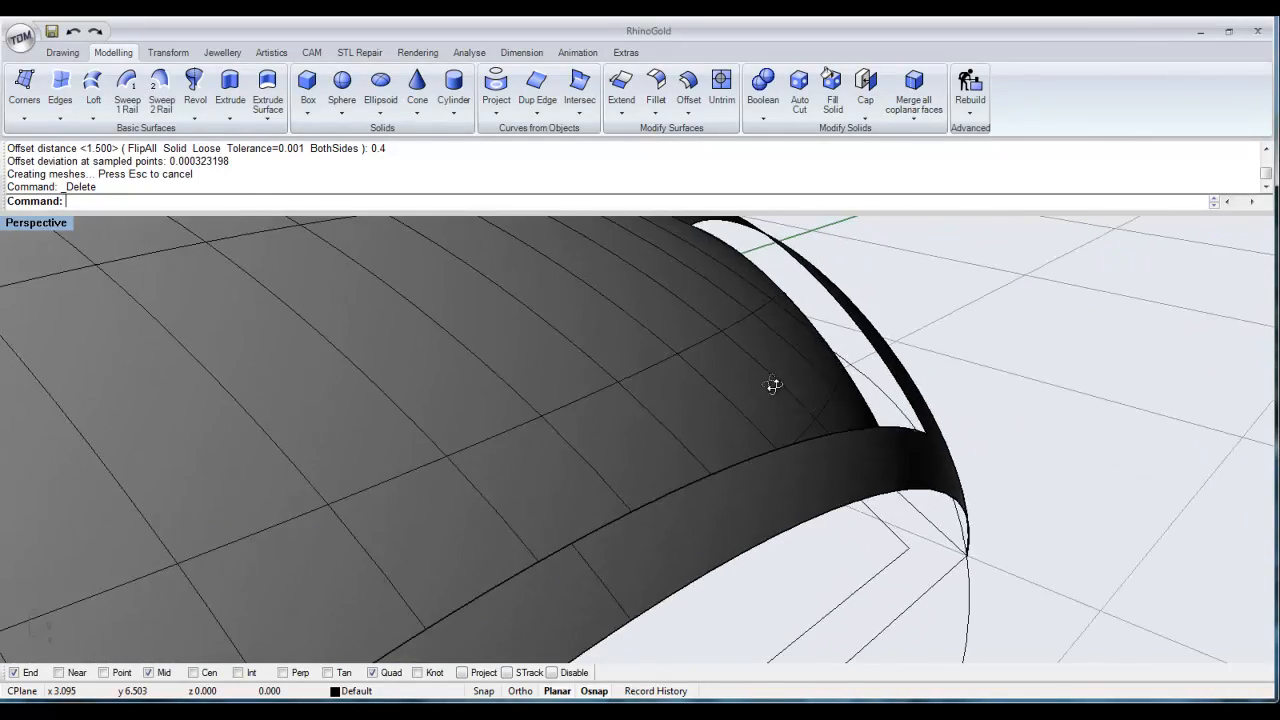
scroll(778, 433, "up", 4)
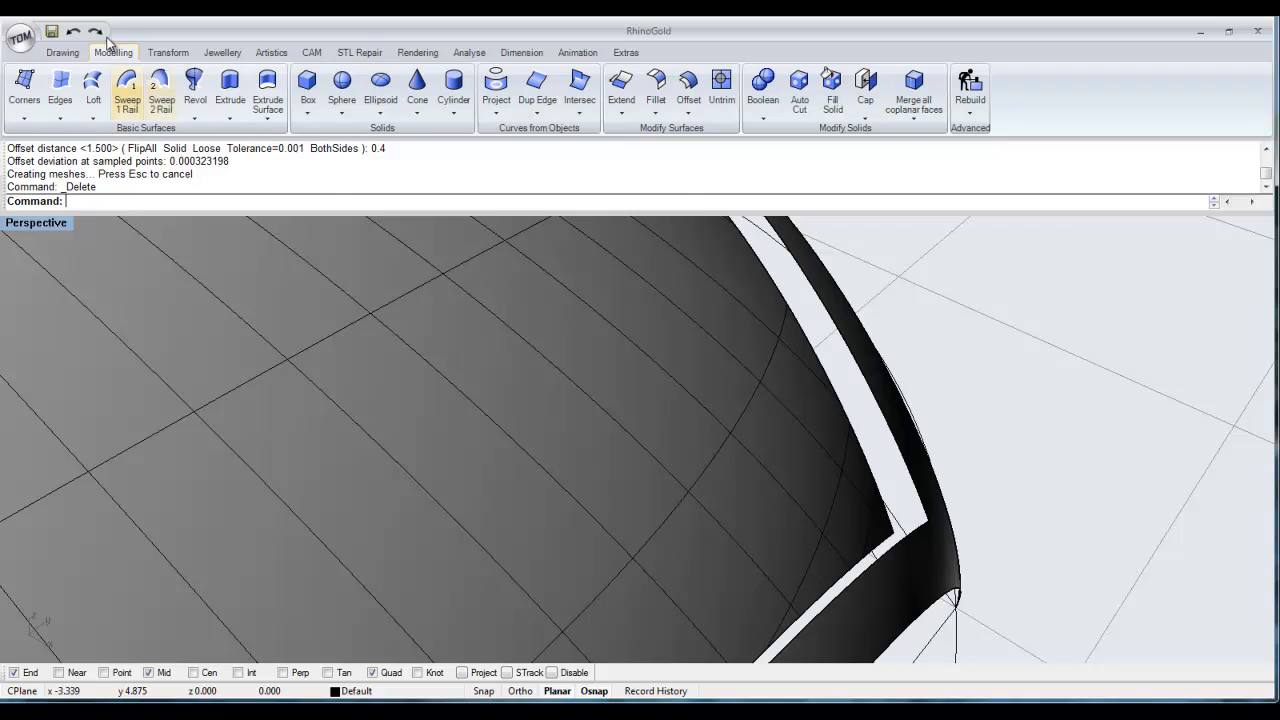
left_click(538, 114)
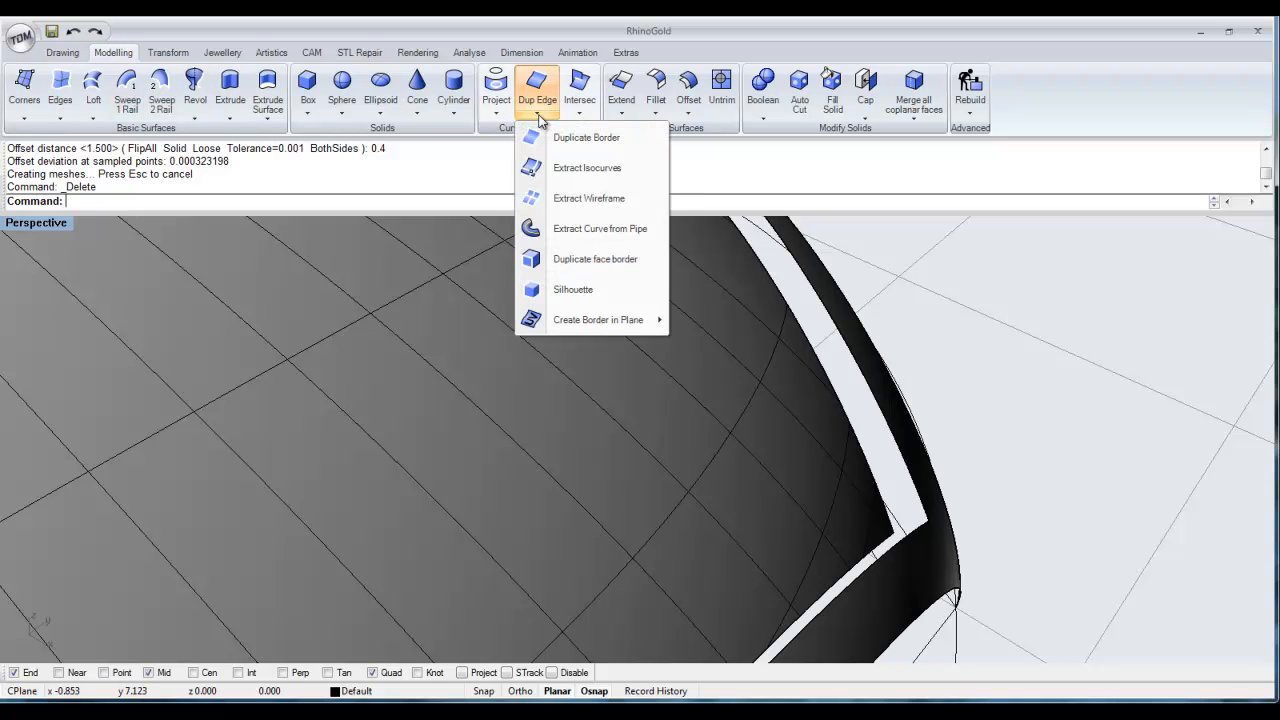
left_click(586, 138)
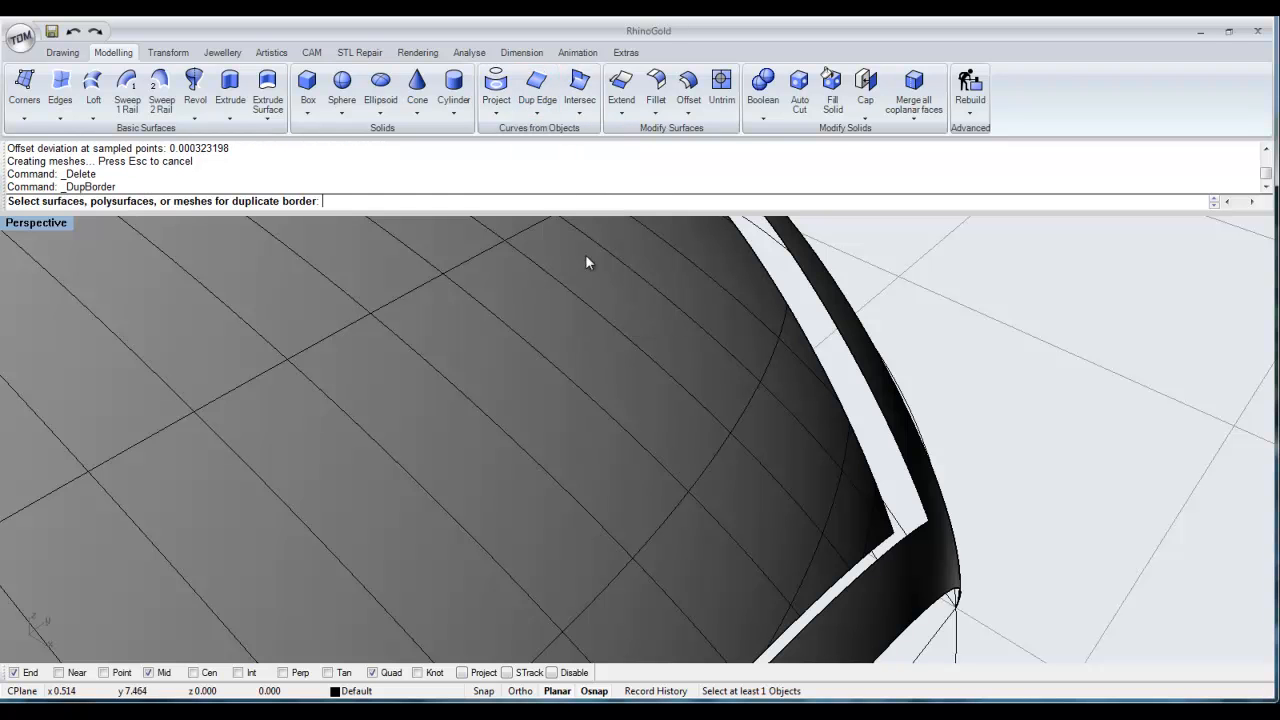
scroll(758, 392, "down", 5)
left_click(758, 396)
scroll(758, 403, "up", 3)
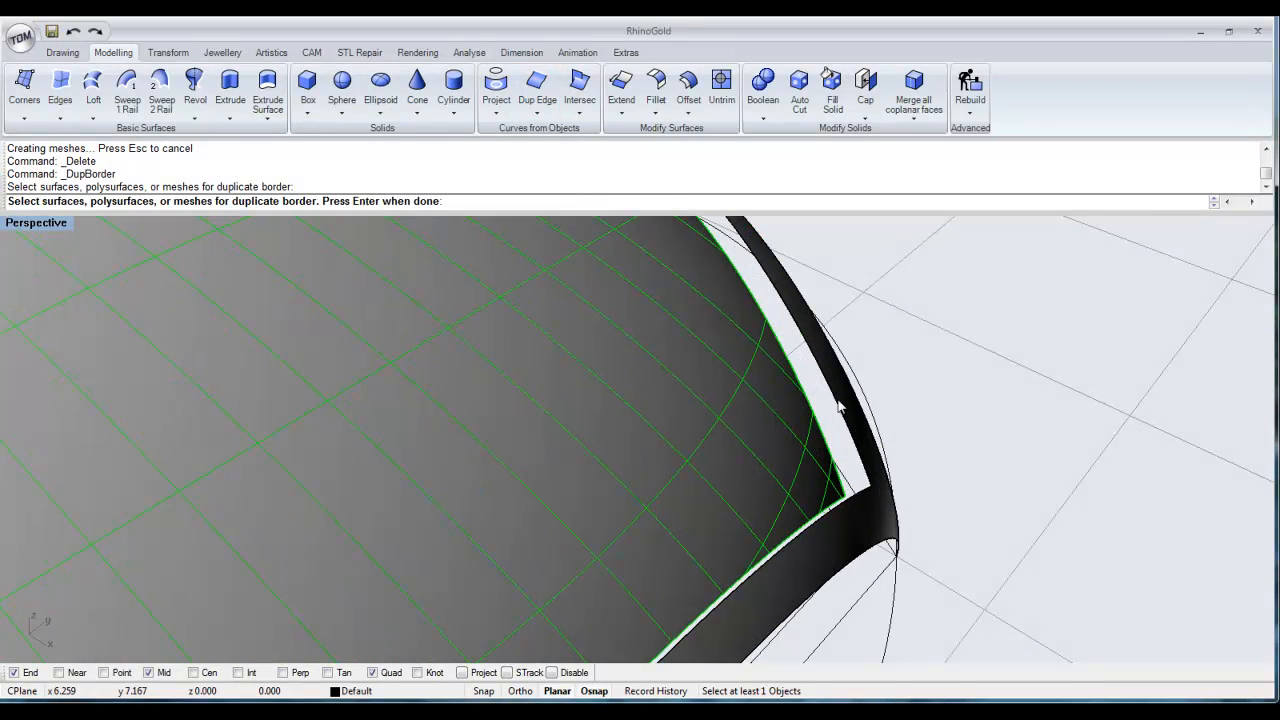
left_click(842, 405)
key("Return")
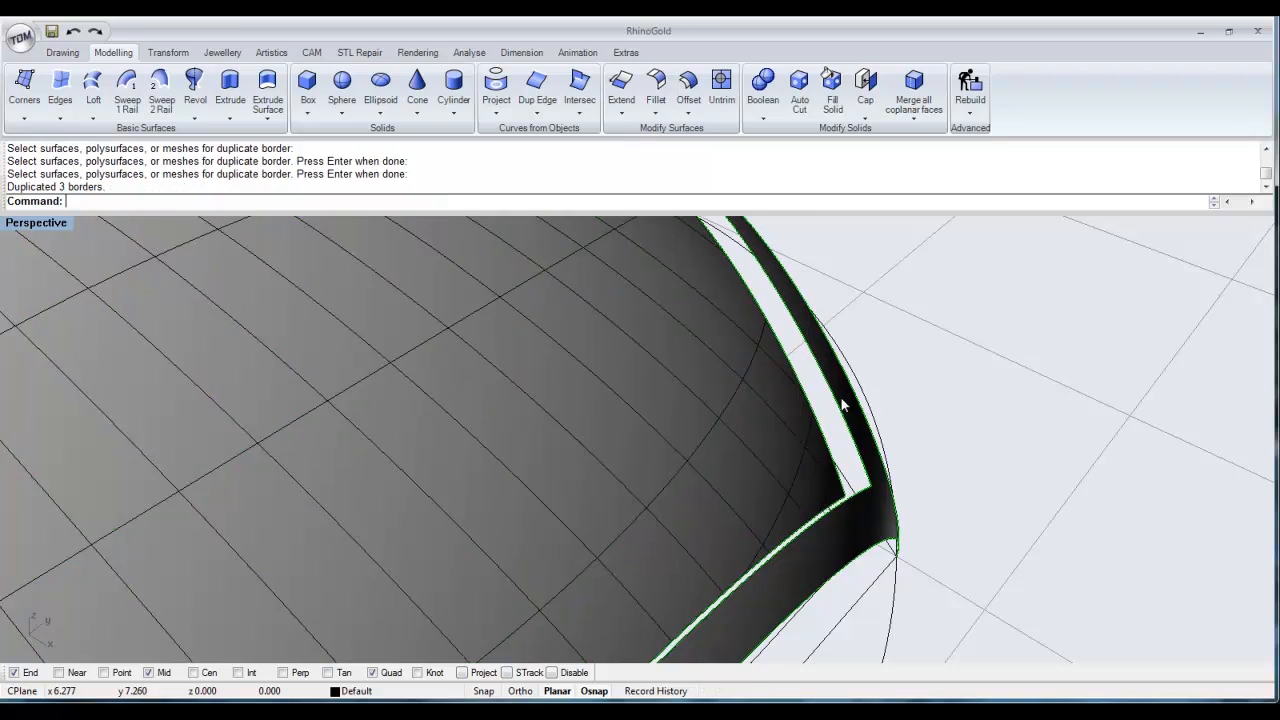
scroll(842, 405, "down", 5)
right_click_drag(842, 405, 862, 449)
left_click(892, 422)
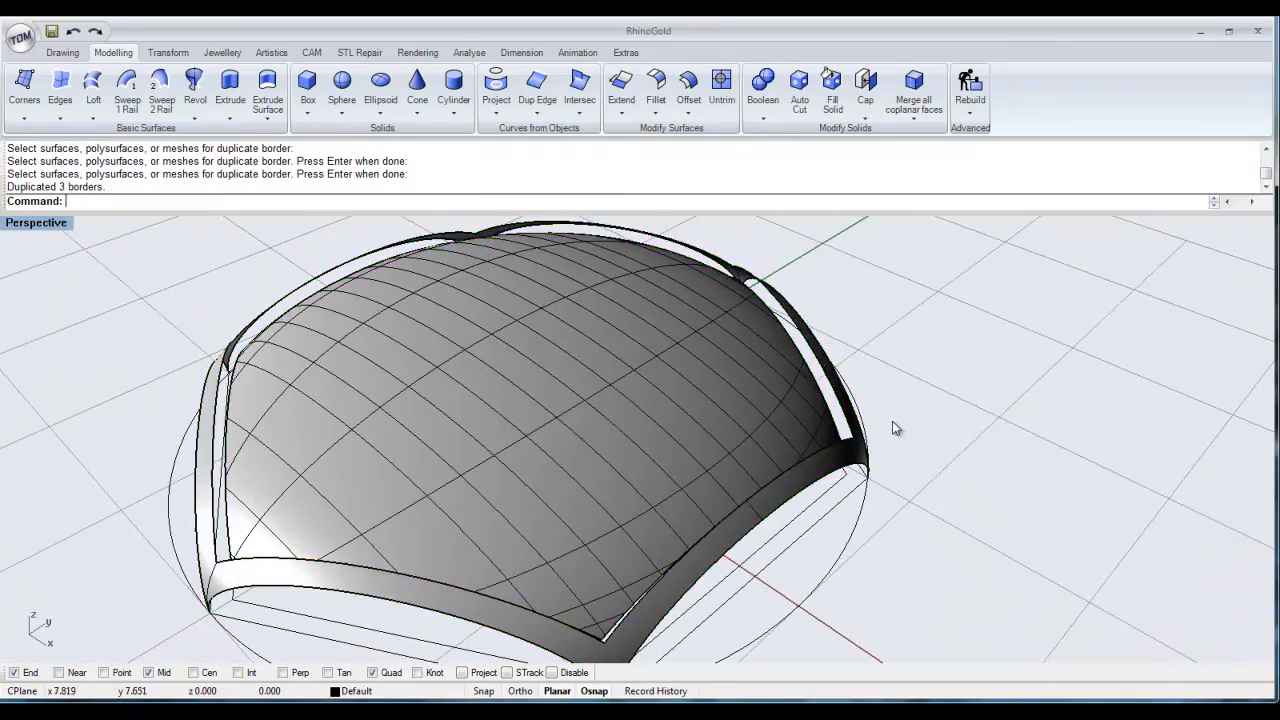
Step: Start a Loft between the border curve of the offset dome surface and the inner border curve of the hexagonal strip
scroll(825, 330, "up", 5)
scroll(826, 335, "up", 1)
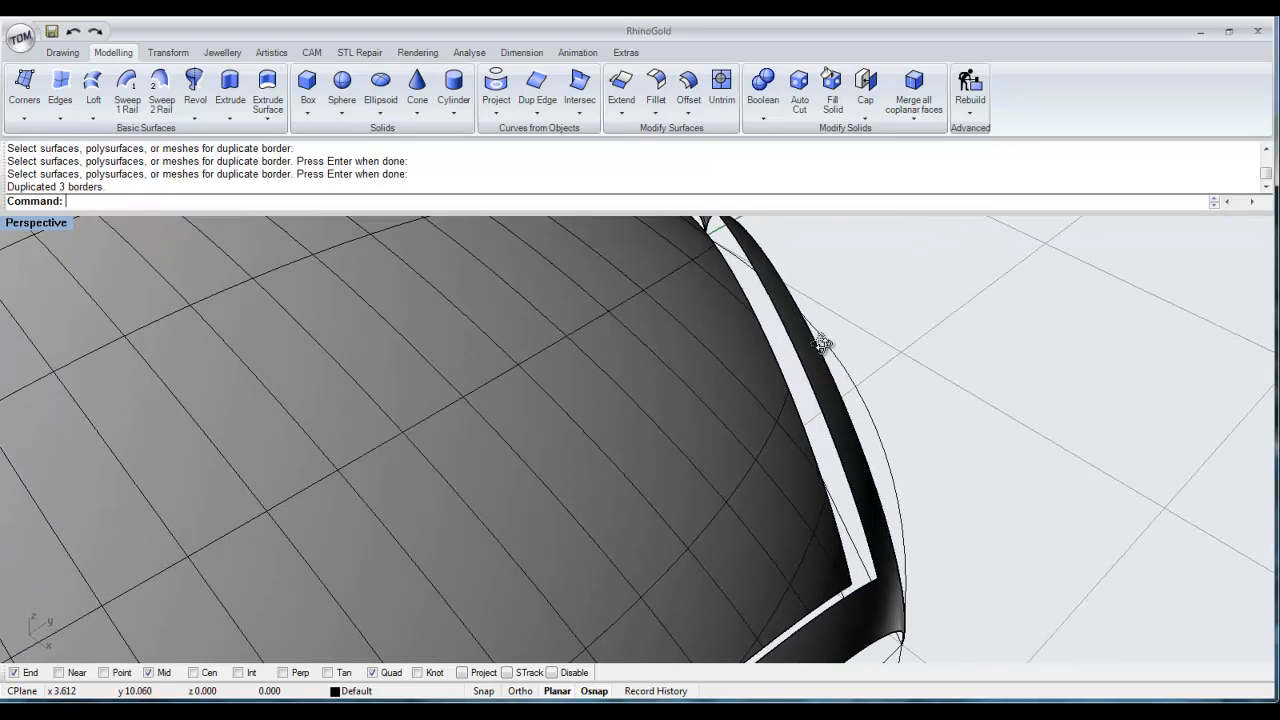
left_click(93, 86)
left_click(832, 463)
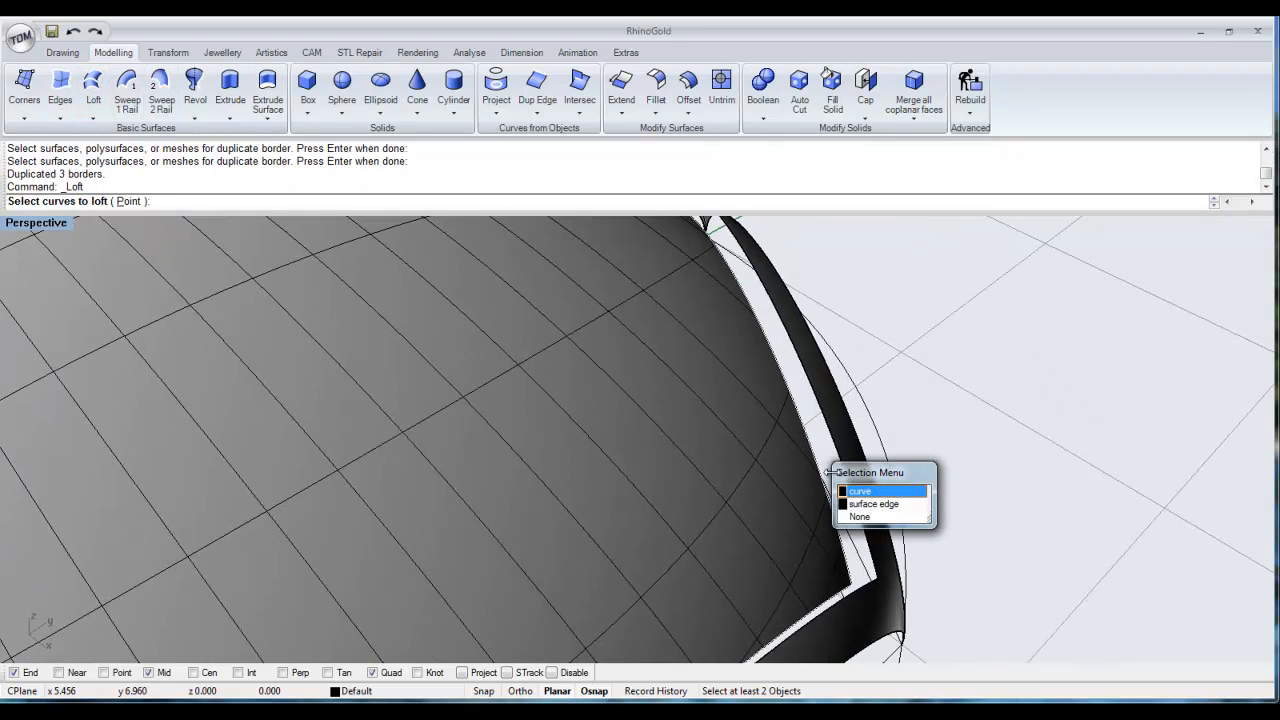
left_click(851, 491)
left_click(872, 500)
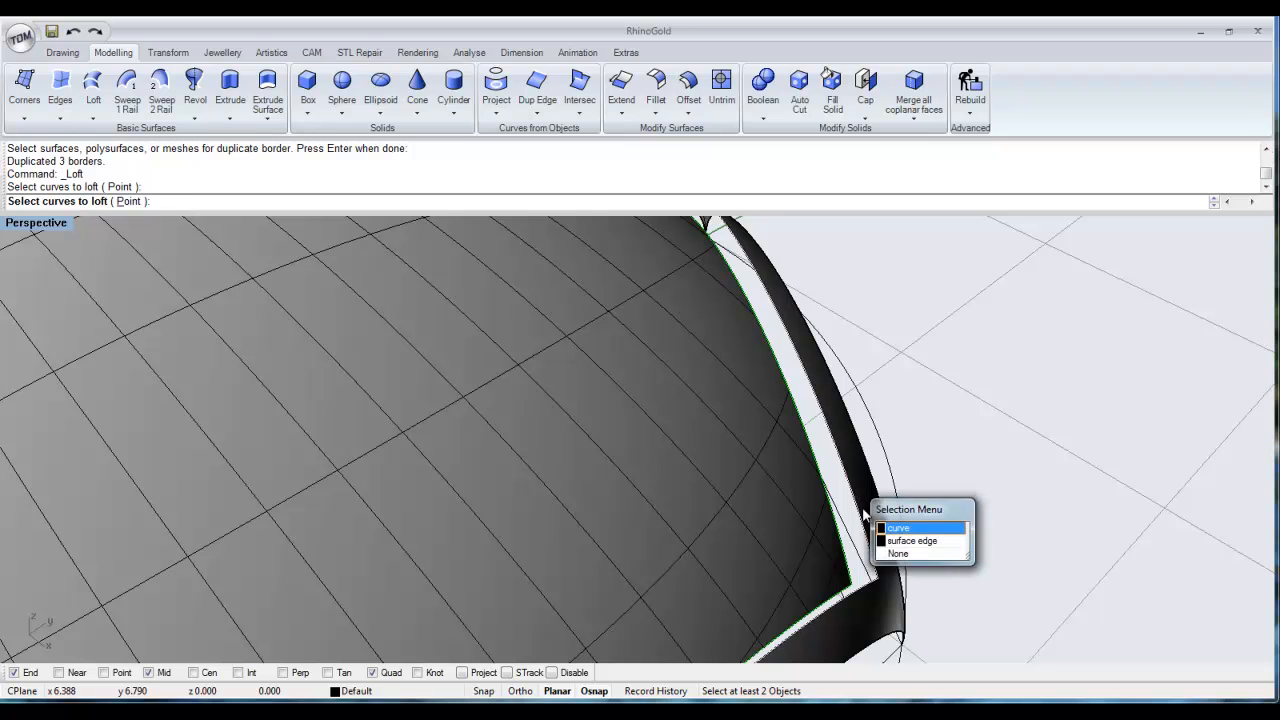
left_click(895, 528)
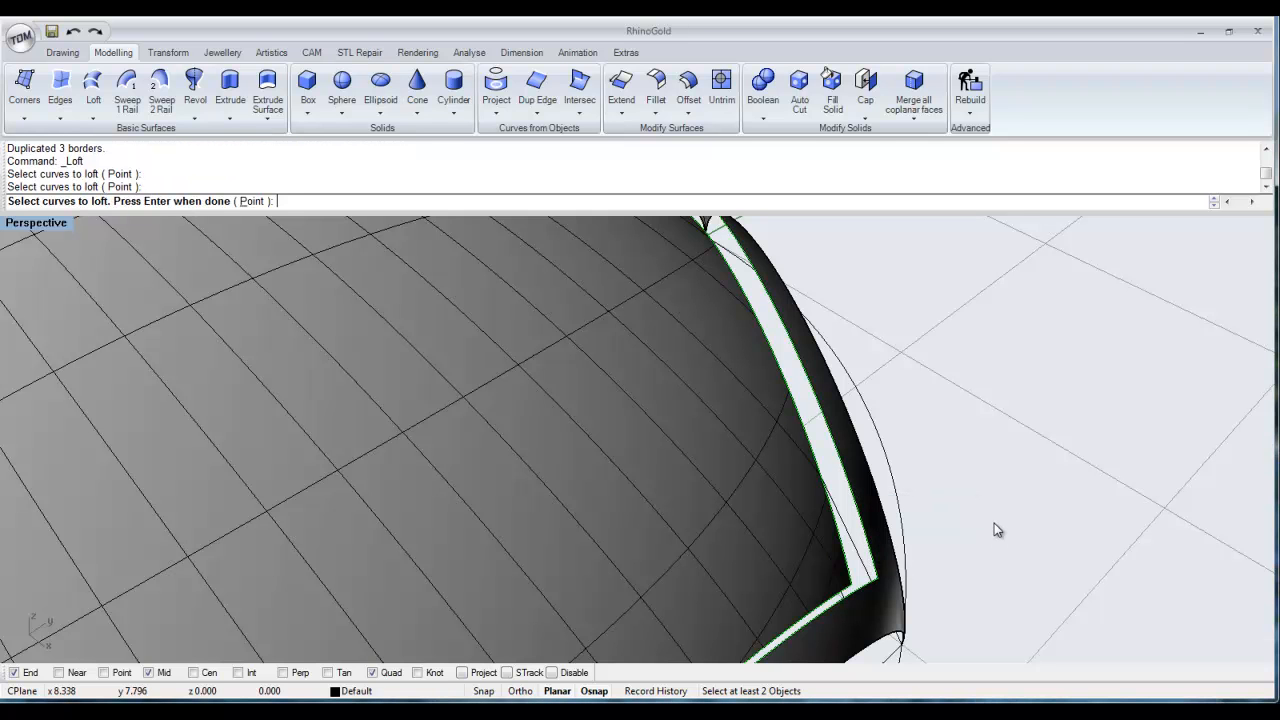
key("Return")
Step: Move the seam points of both loft curves from the hexagon corner to matching positions midway along the same side
scroll(918, 555, "down", 5)
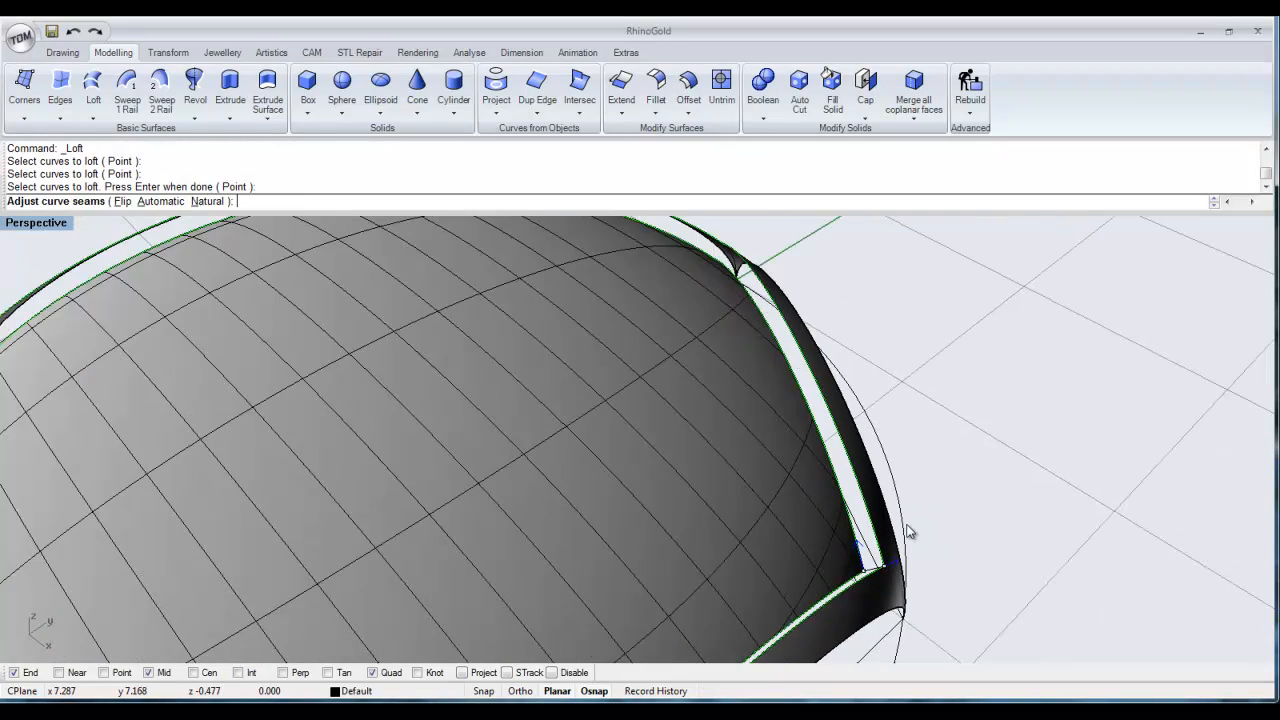
right_click_drag(798, 492, 809, 571)
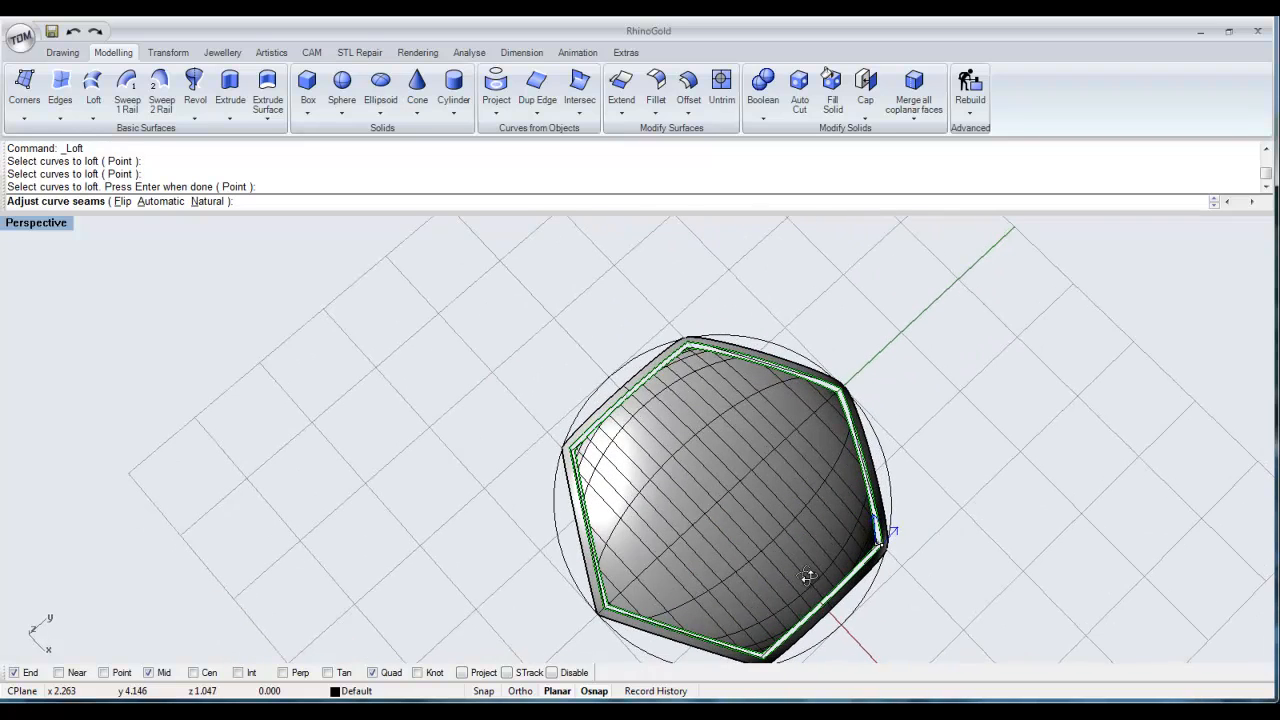
scroll(903, 540, "up", 8)
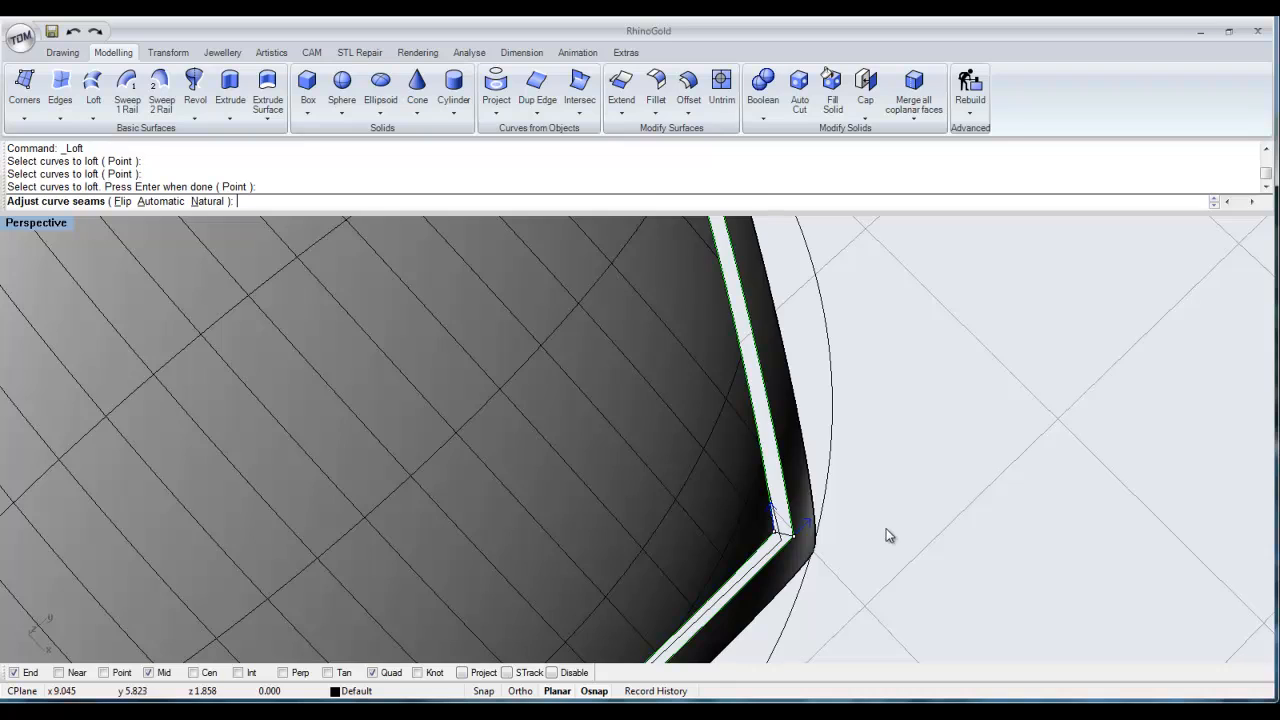
mouse_move(880, 531)
right_mouse_down()
mouse_move(837, 480)
mouse_move(837, 434)
mouse_move(863, 472)
mouse_move(851, 480)
right_mouse_up()
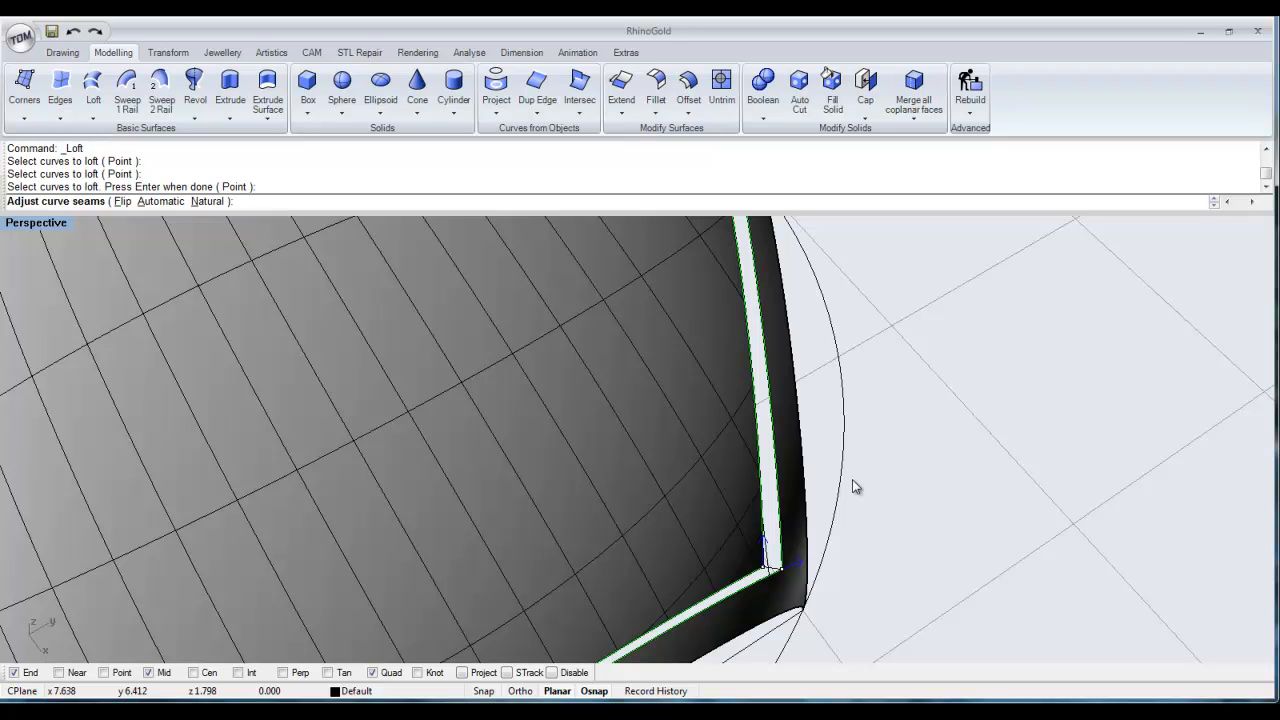
scroll(852, 486, "down", 5)
right_click_drag(845, 533, 758, 512)
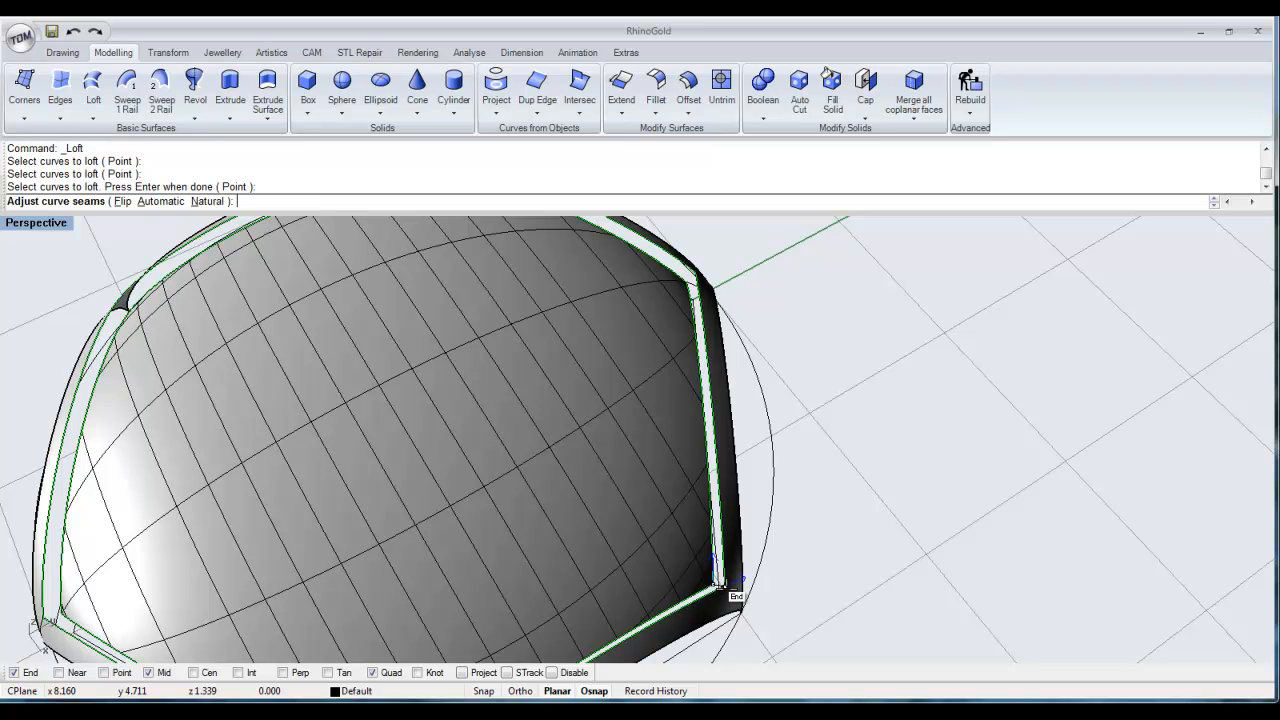
left_click(721, 587)
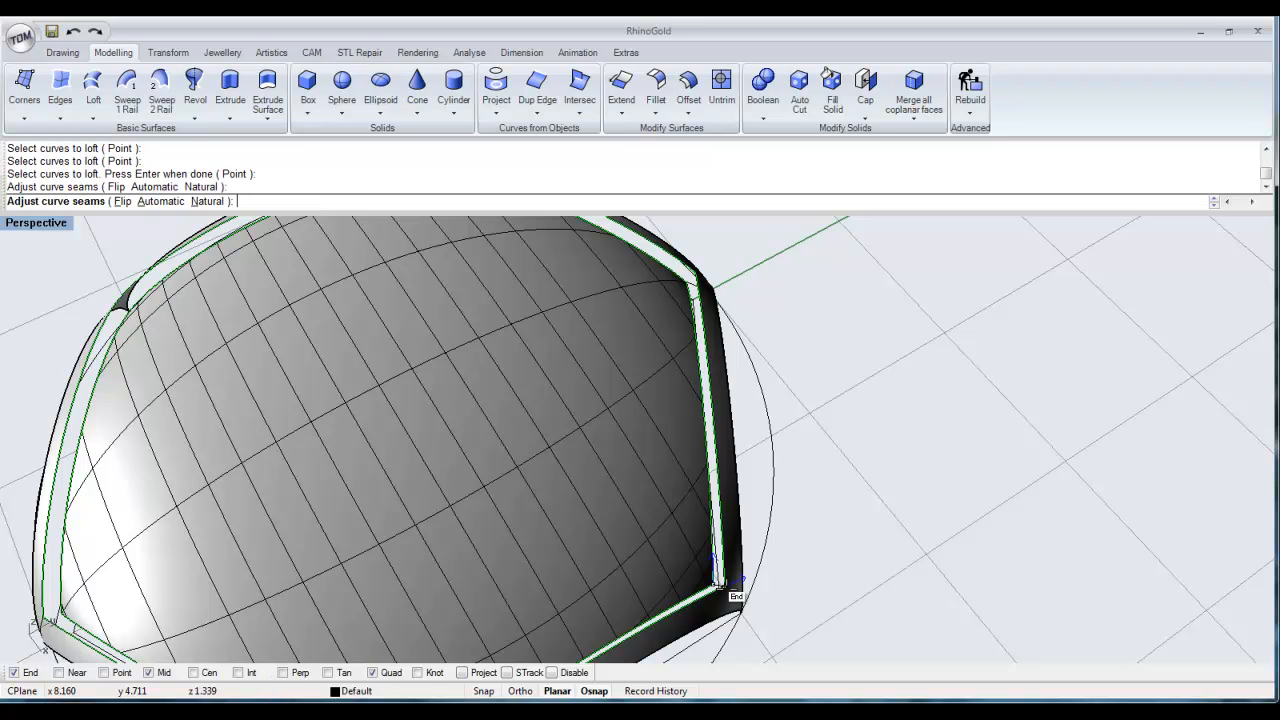
left_click(712, 400)
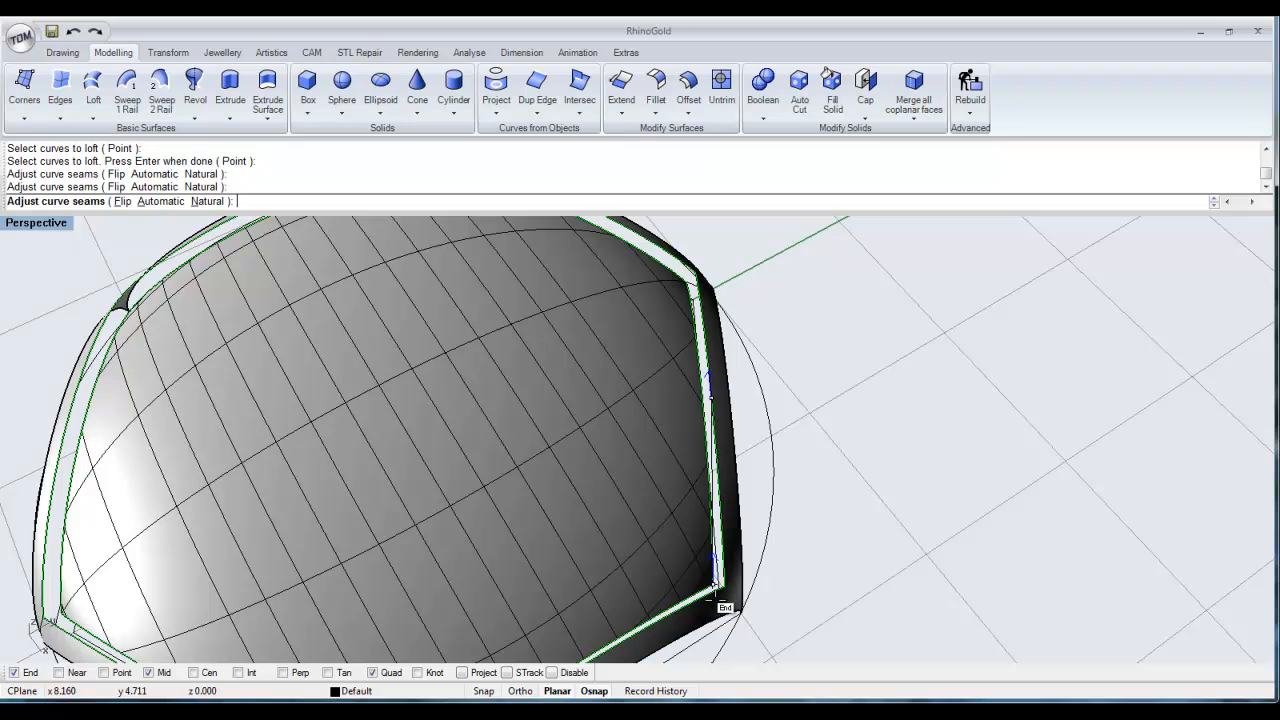
left_click(717, 589)
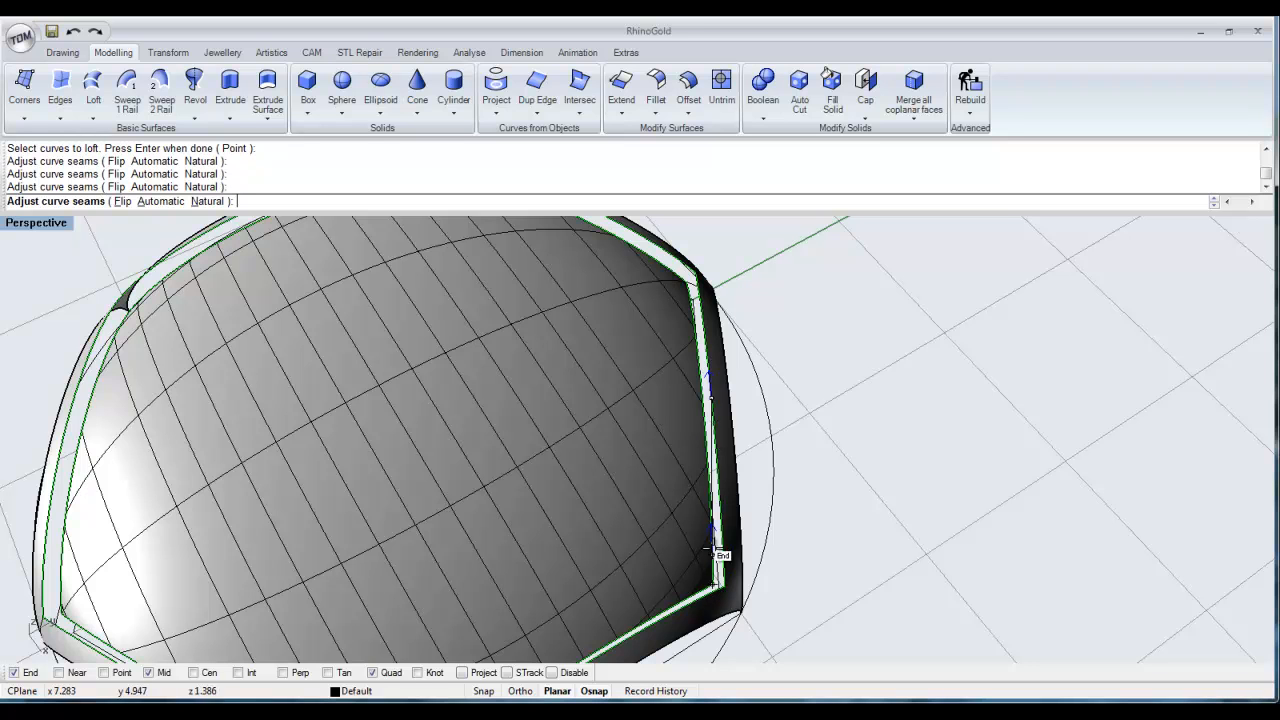
left_click(709, 399)
right_click_drag(819, 501, 897, 471)
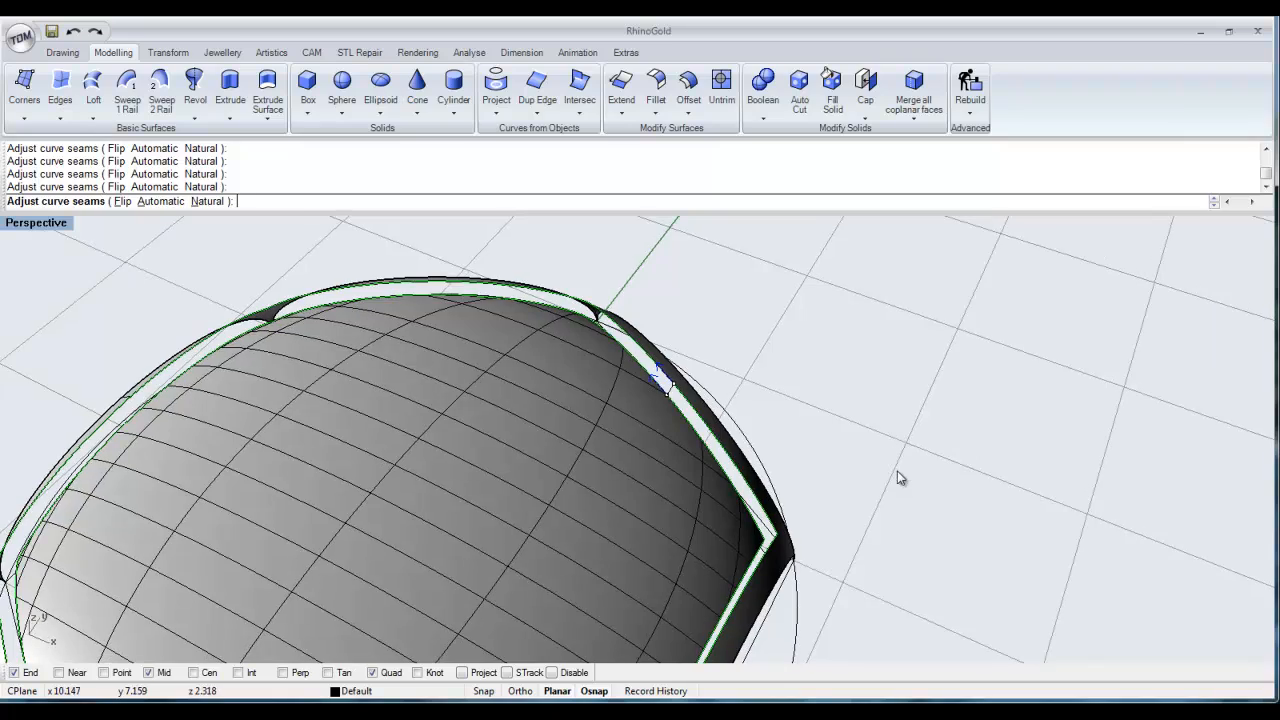
Step: Create the loft between the two border curves with Normal style and the Do not simplify option
right_click(897, 471)
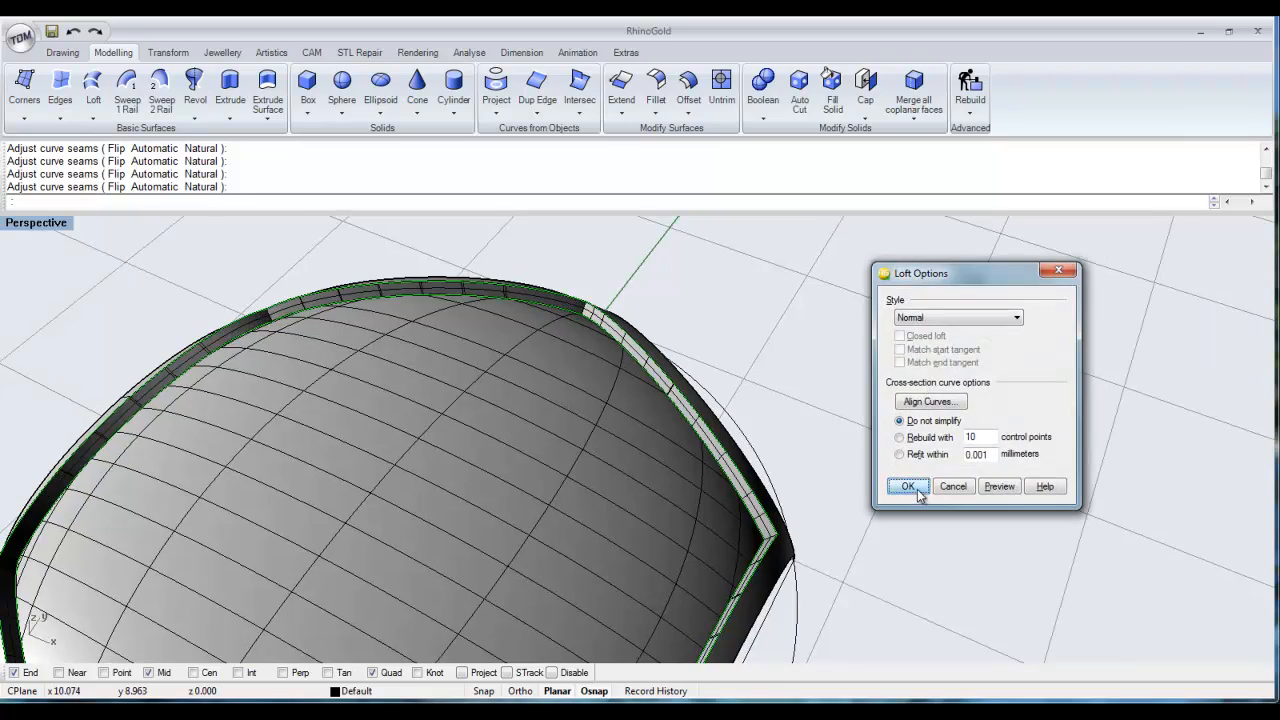
left_click(906, 487)
right_click_drag(889, 370, 648, 287)
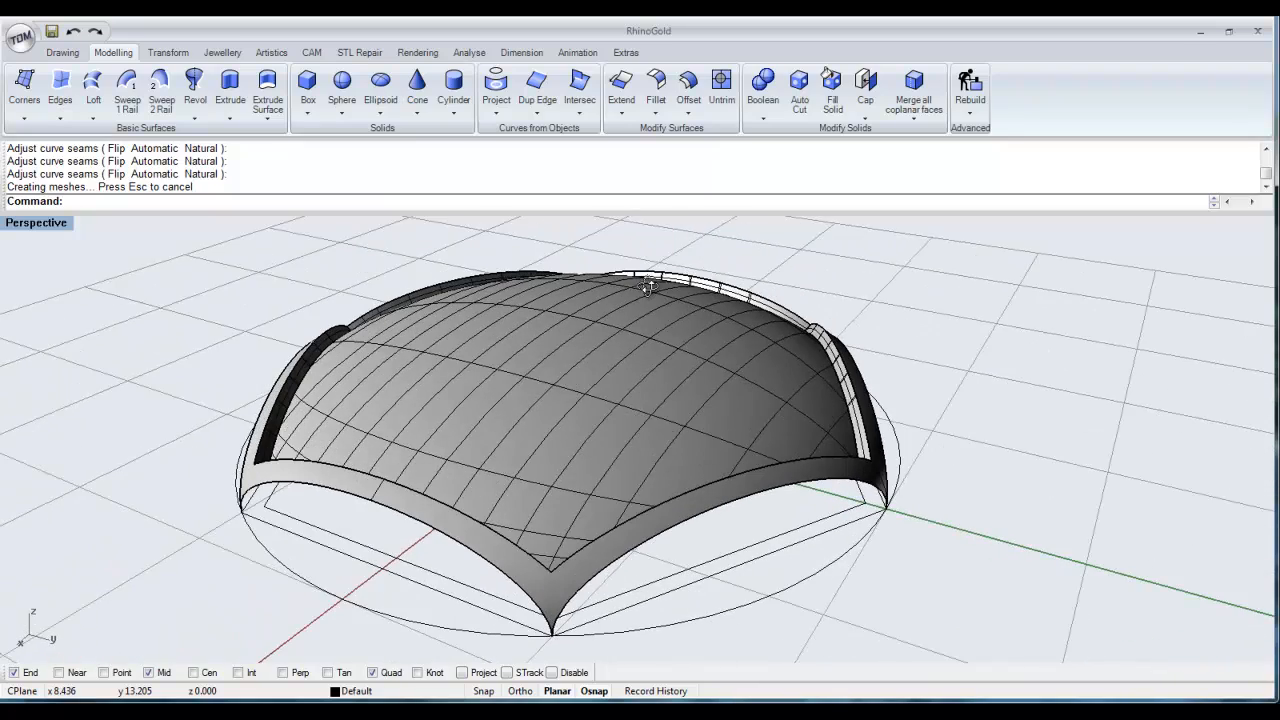
scroll(767, 351, "down", 3)
right_click_drag(797, 468, 758, 462)
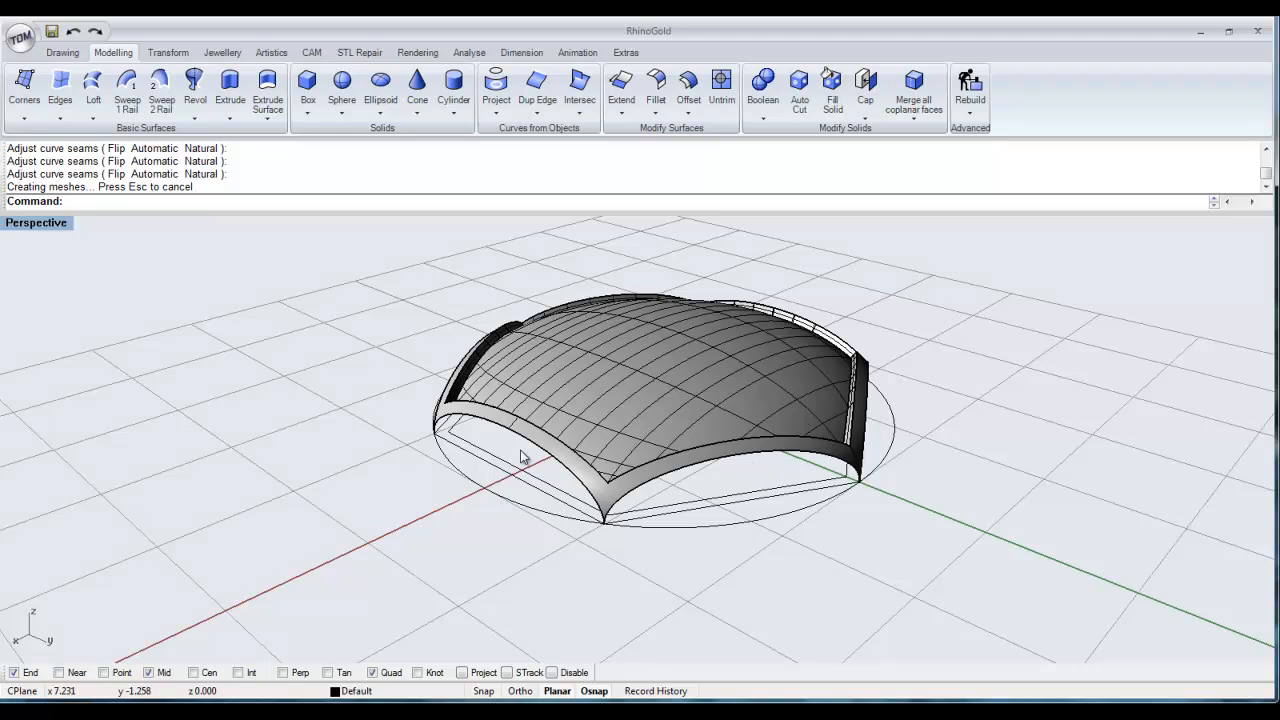
right_click_drag(437, 423, 563, 464)
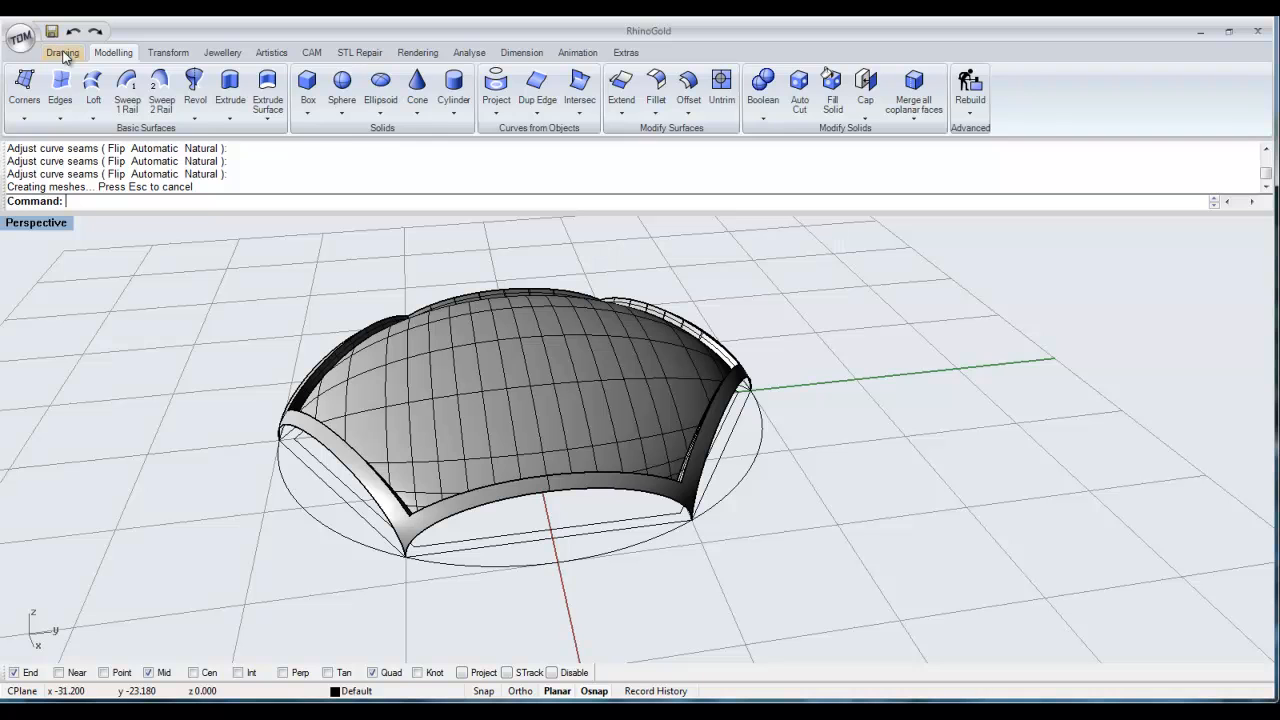
Step: Split the outer base hexagon curve into separate sides, using the hexagonal border strip as the cutting object
left_click(63, 53)
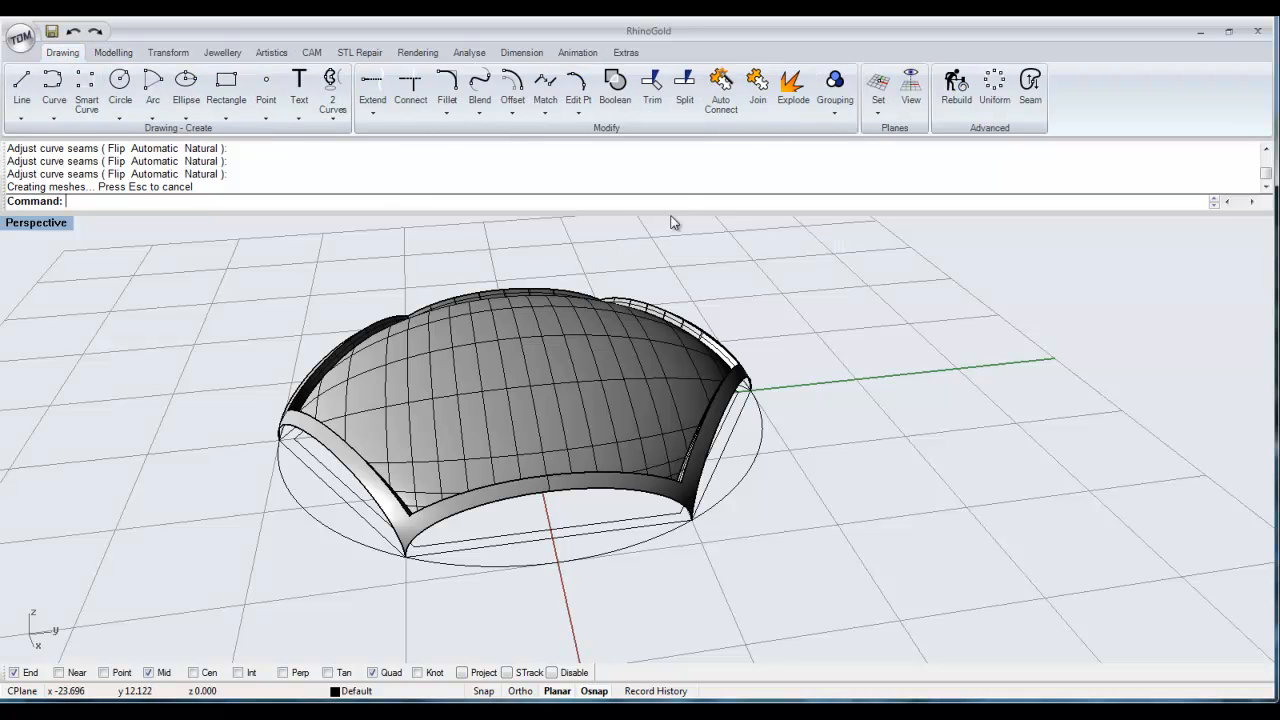
left_click(688, 101)
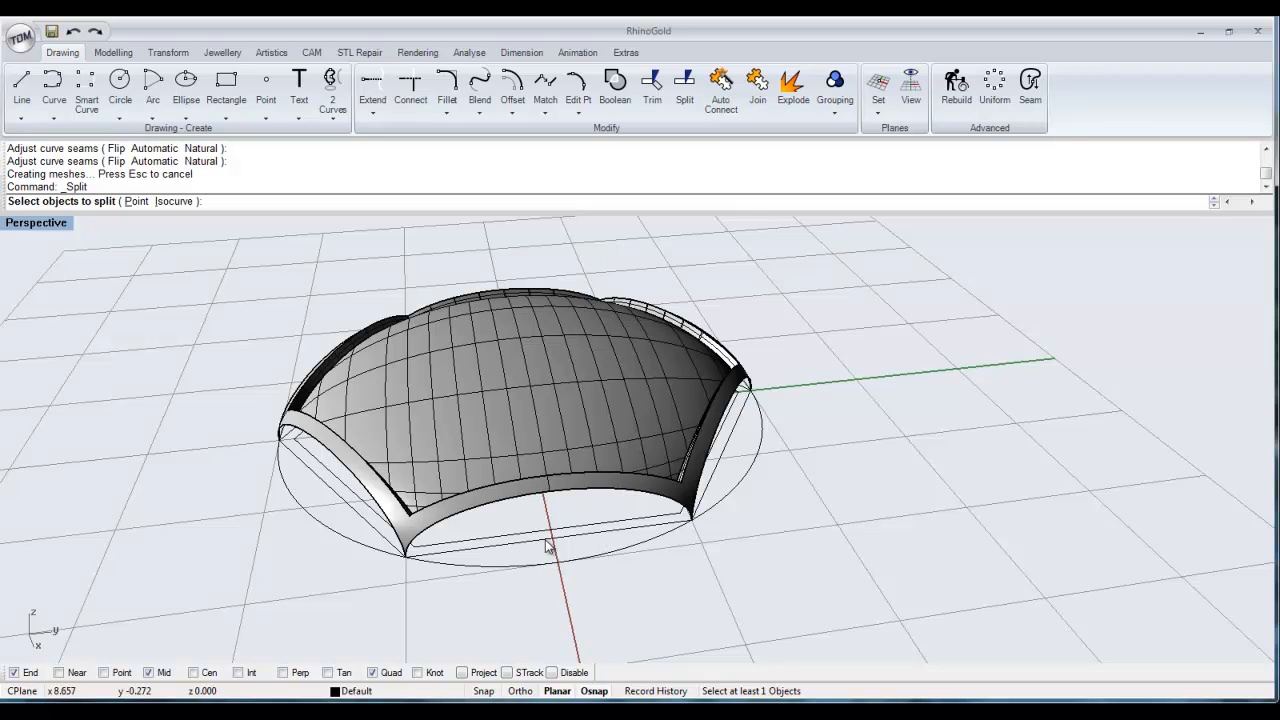
scroll(546, 545, "up", 4)
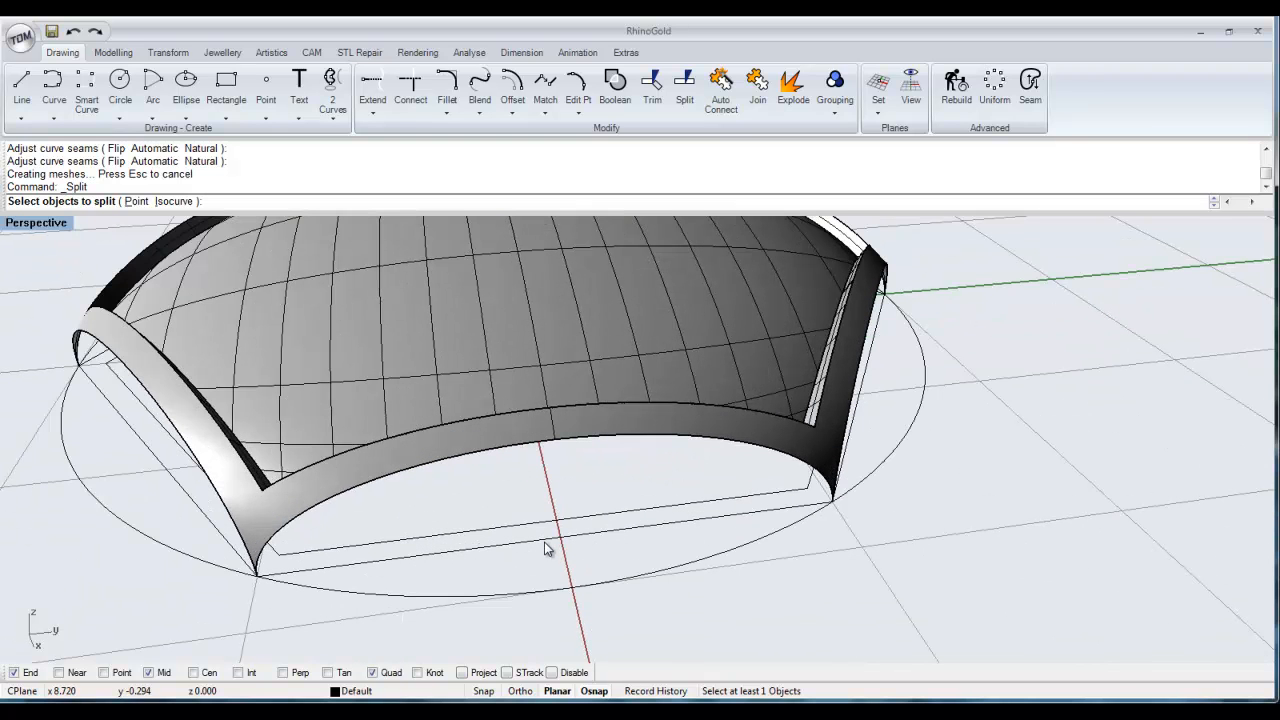
left_click(544, 542)
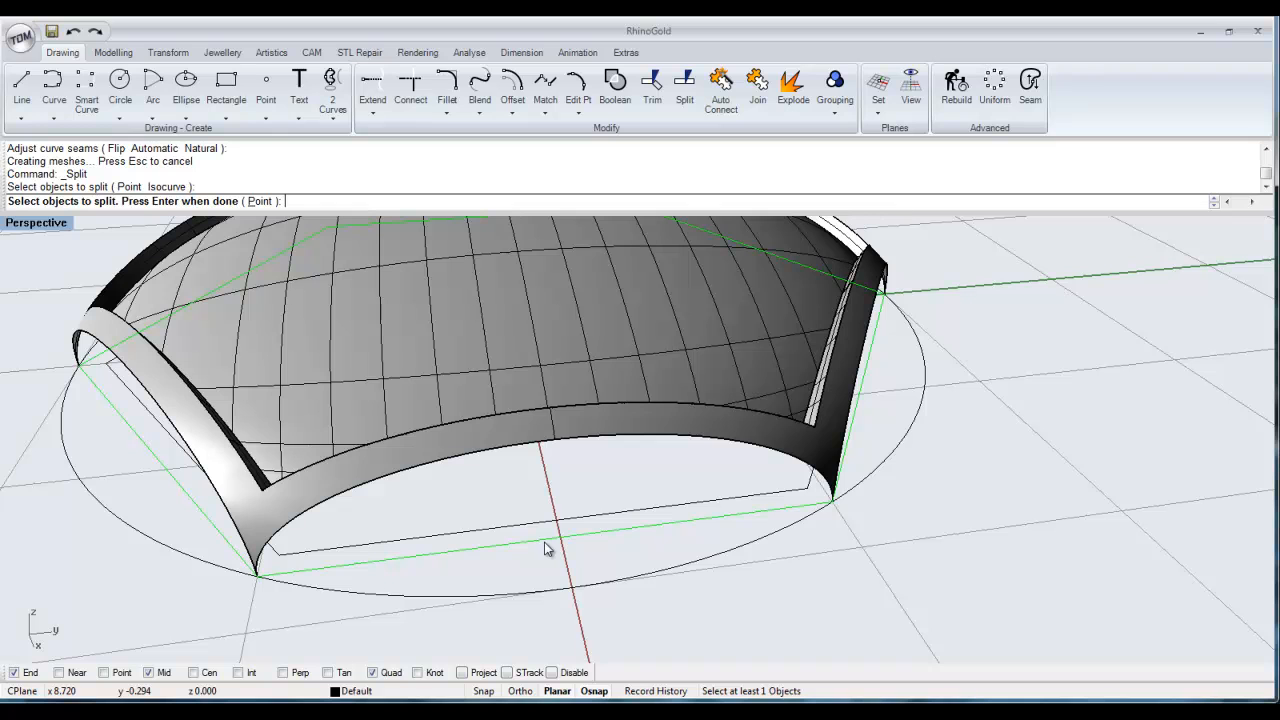
key("Return")
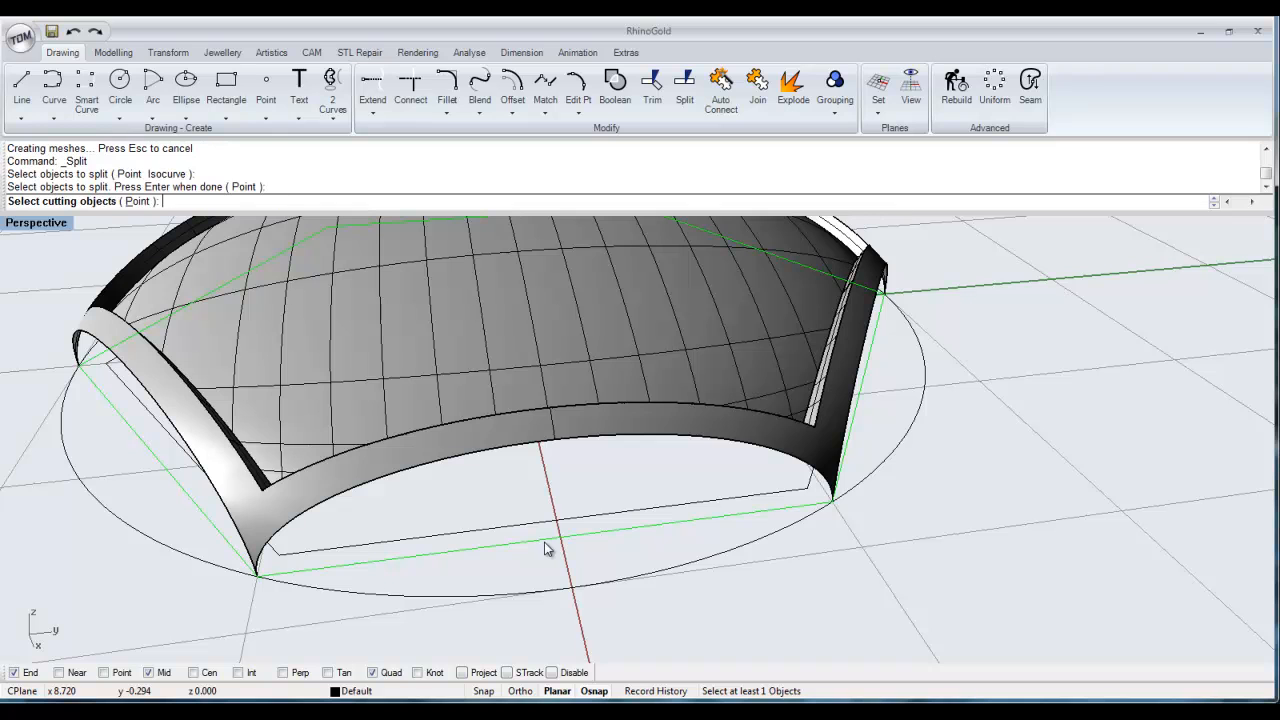
left_click(341, 490)
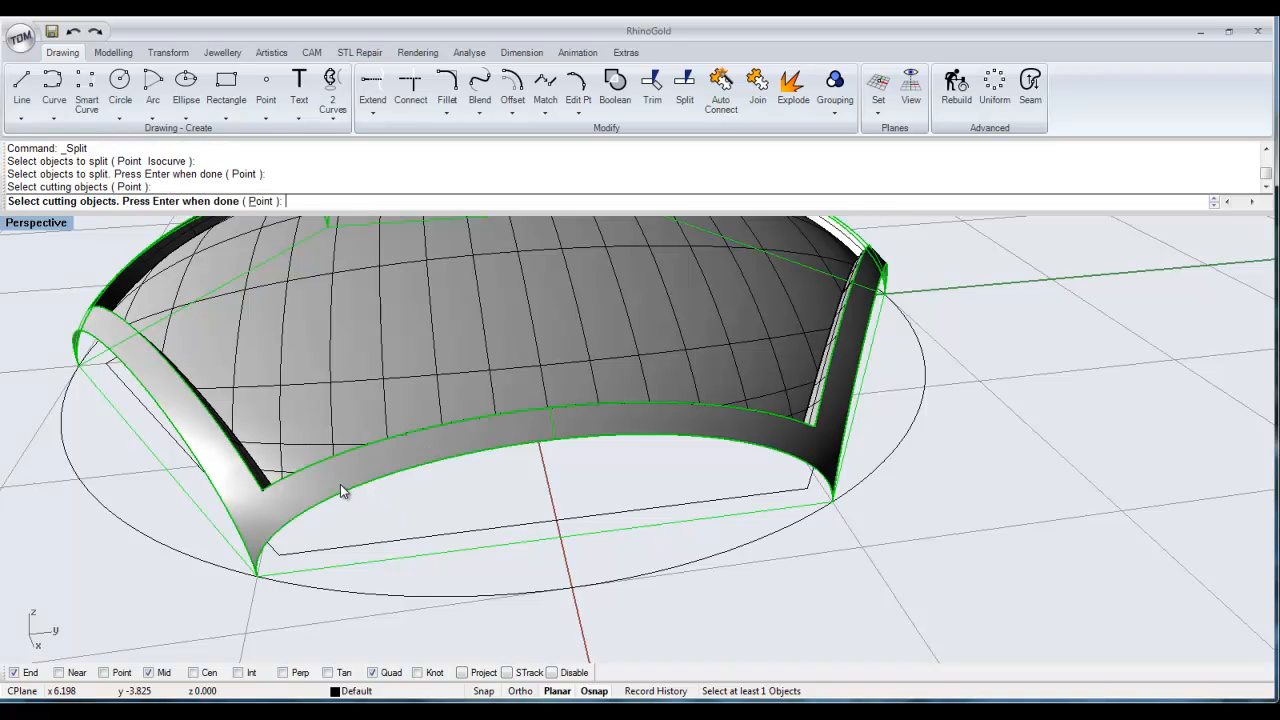
key("Return")
left_click(410, 564)
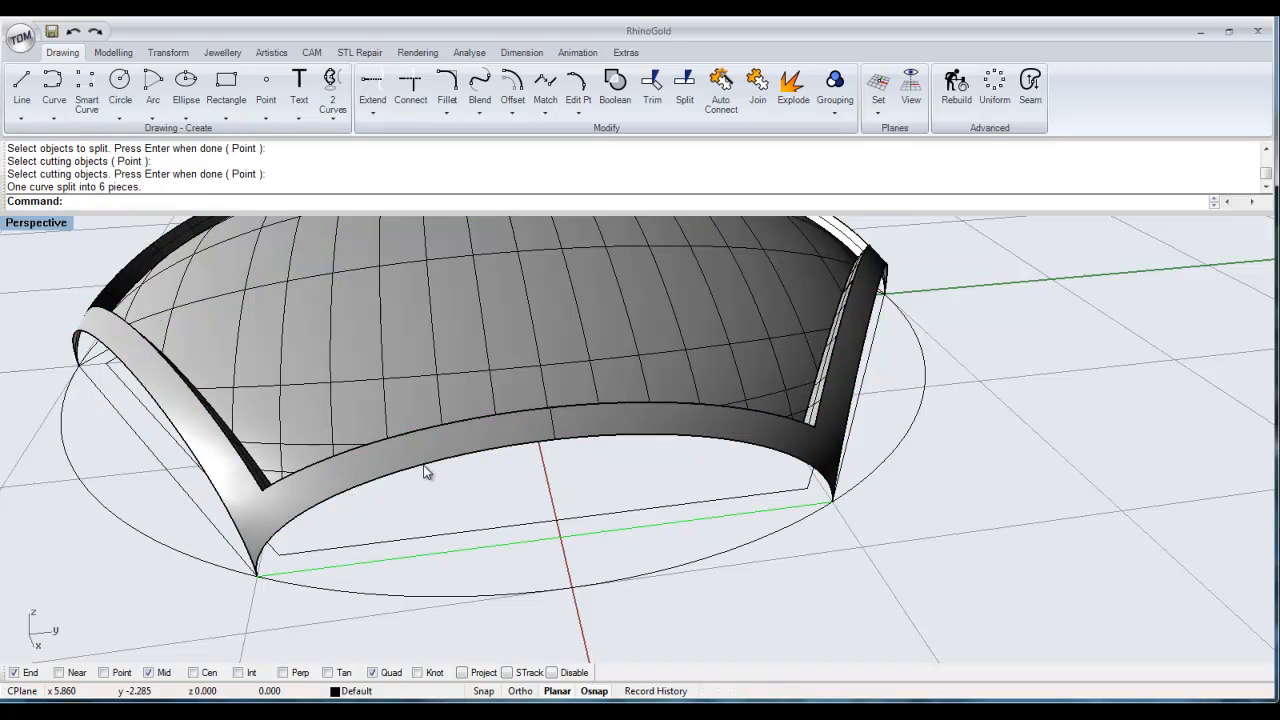
left_click(425, 510)
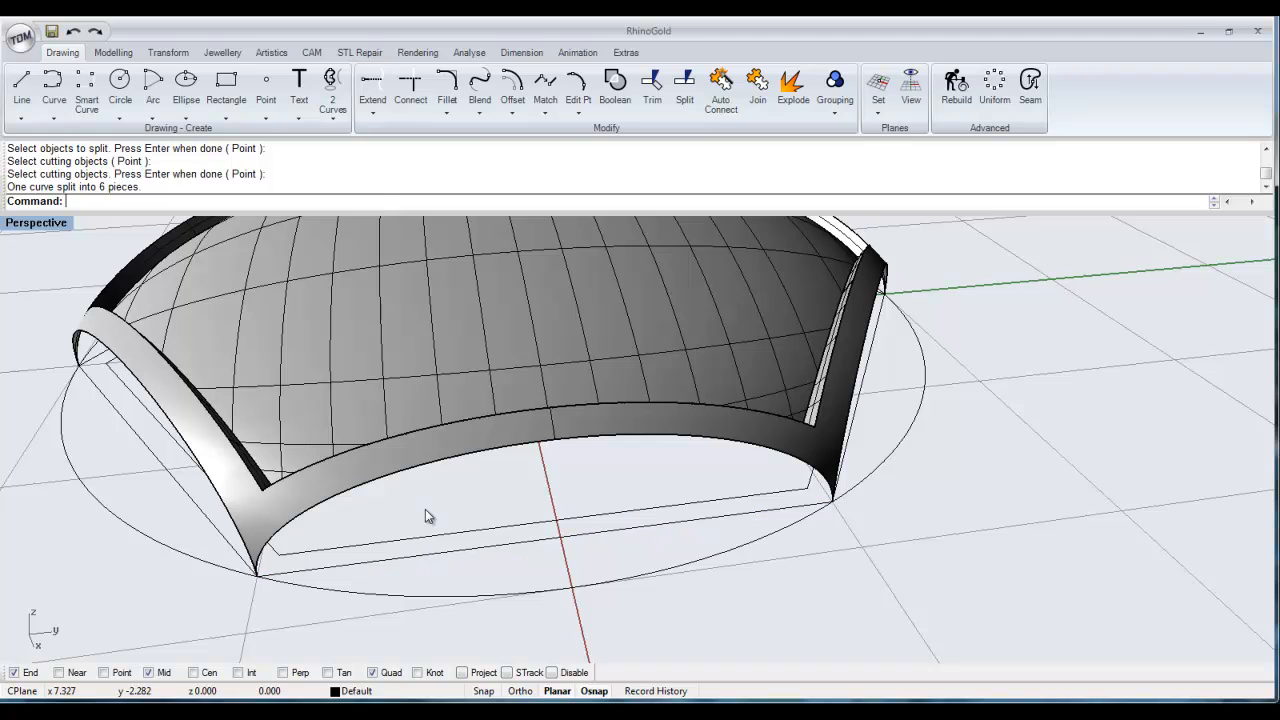
Step: Build an edge surface between the strip's arched lower surface edge and the straight hexagon segment below it on the front side
left_click(121, 52)
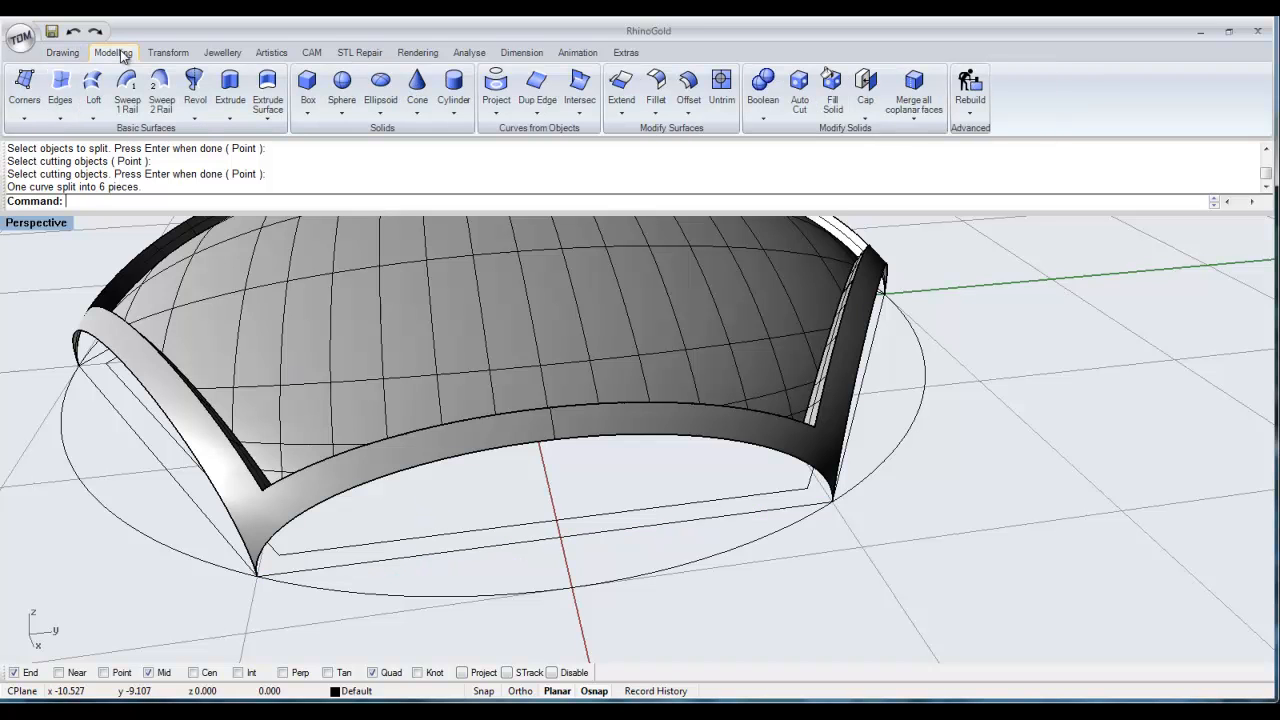
left_click(60, 95)
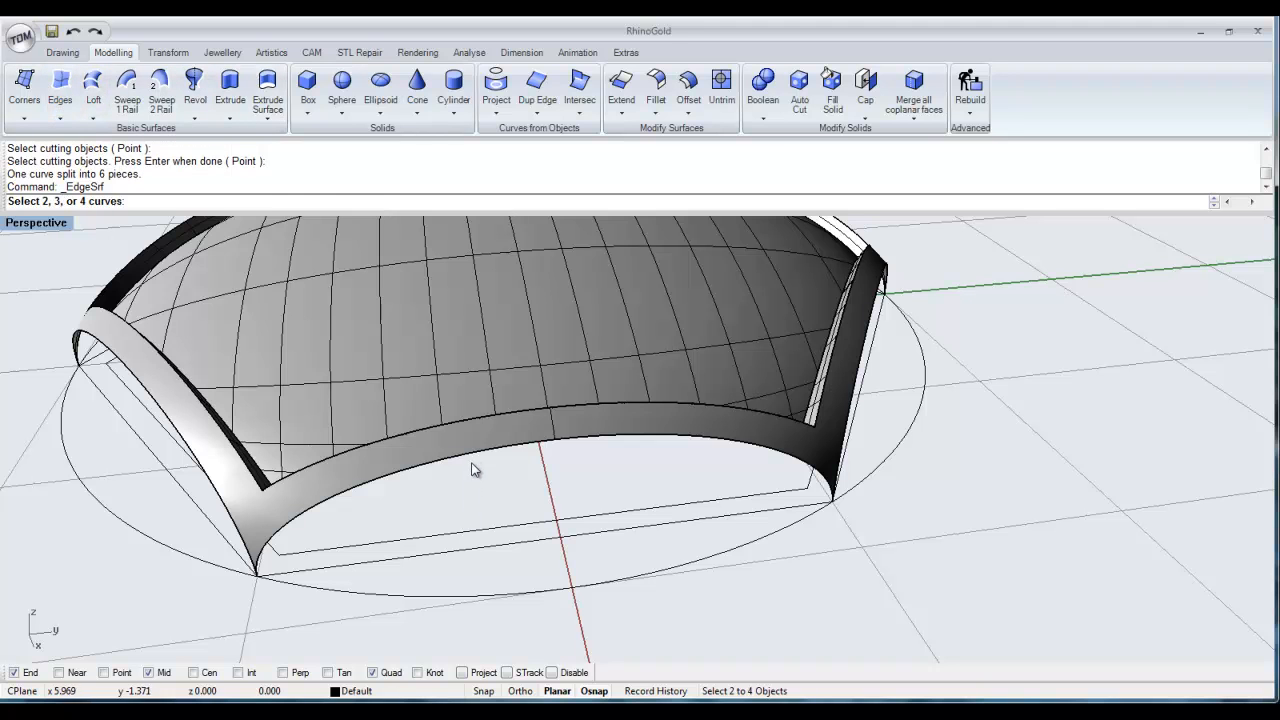
left_click(472, 459)
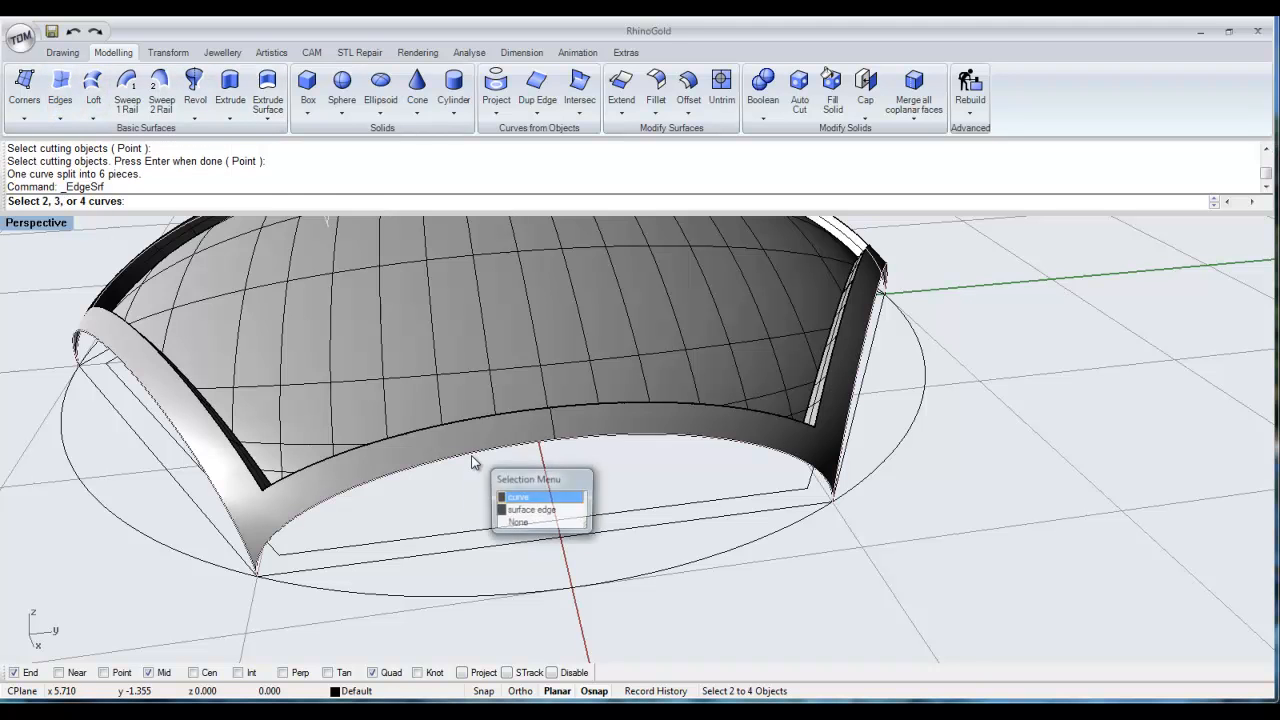
left_click(506, 510)
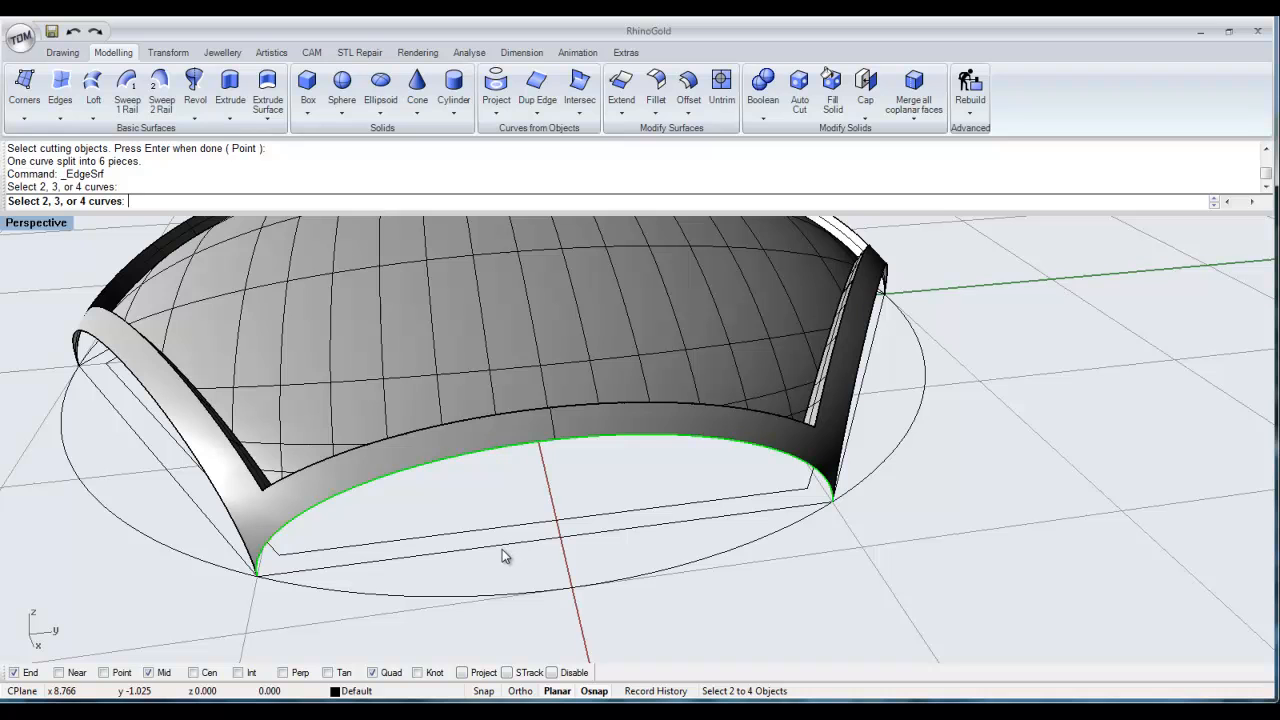
left_click(503, 549)
key("Return")
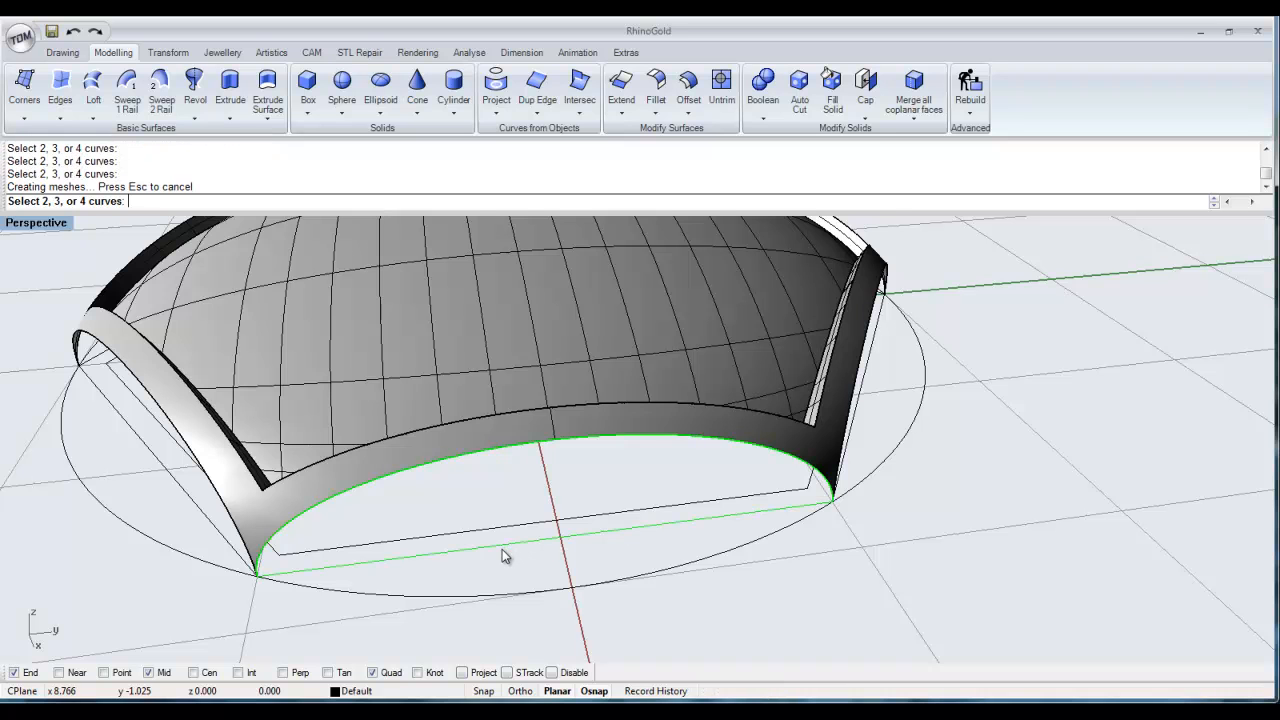
Step: Polar array the front arched side surface around the origin 0, with 6 items over a full 360 degrees
right_click_drag(502, 549, 546, 503)
scroll(586, 514, "down", 10)
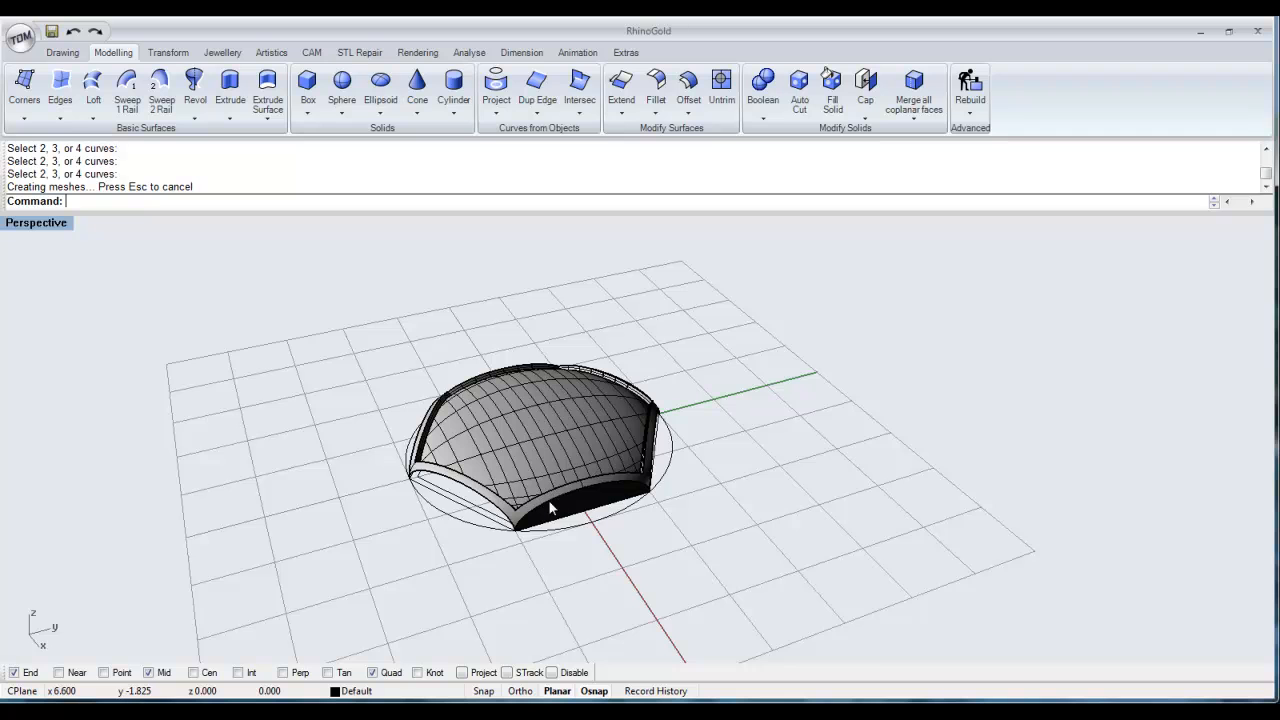
scroll(568, 513, "up", 3)
left_click(569, 513)
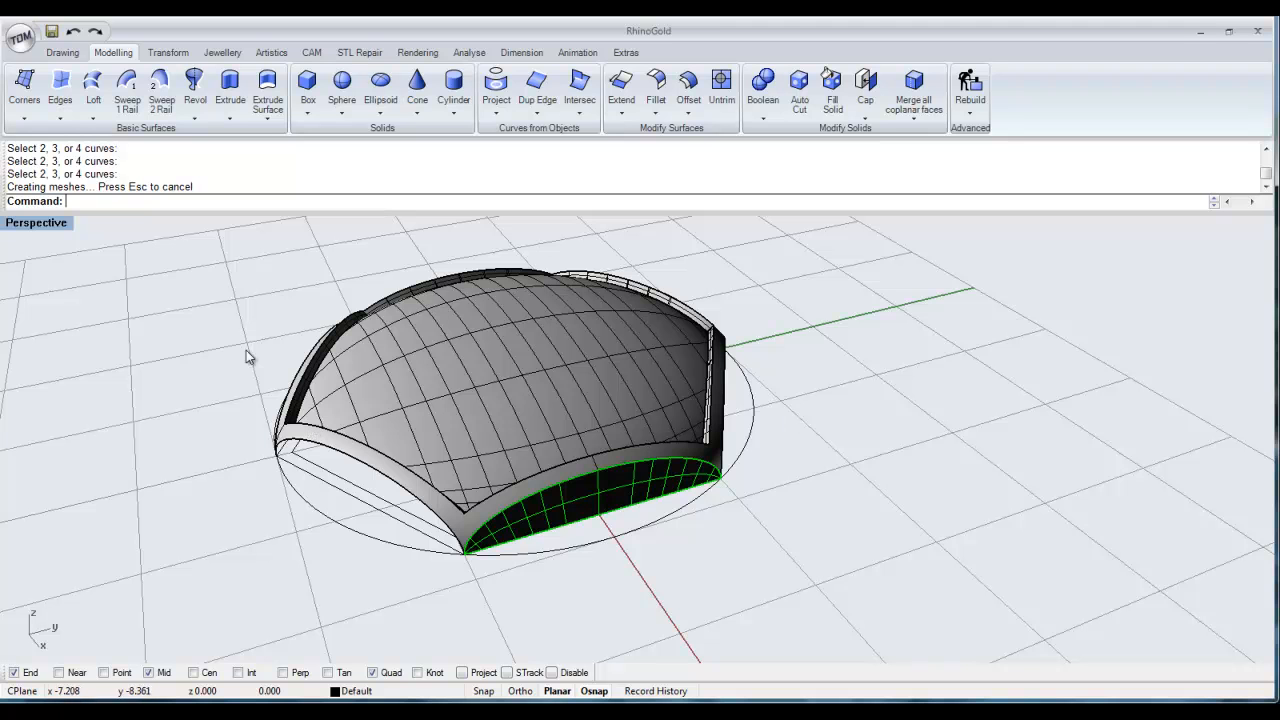
double_click(36, 224)
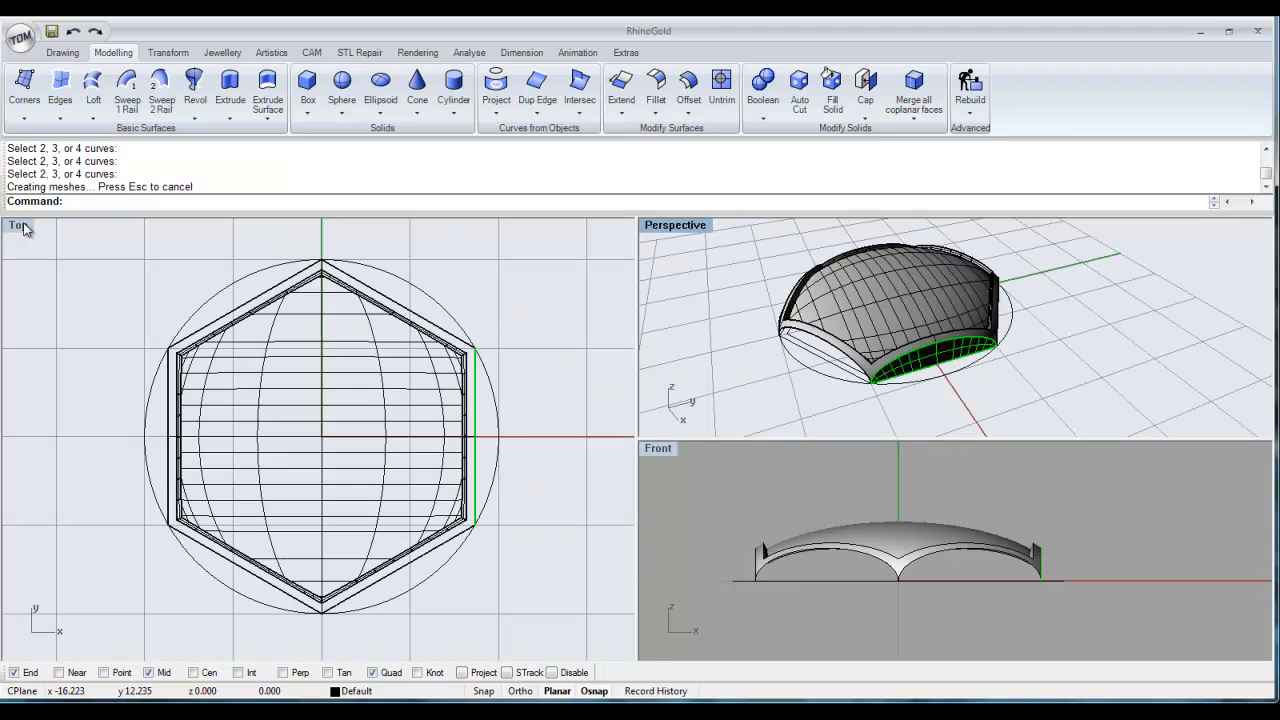
double_click(22, 224)
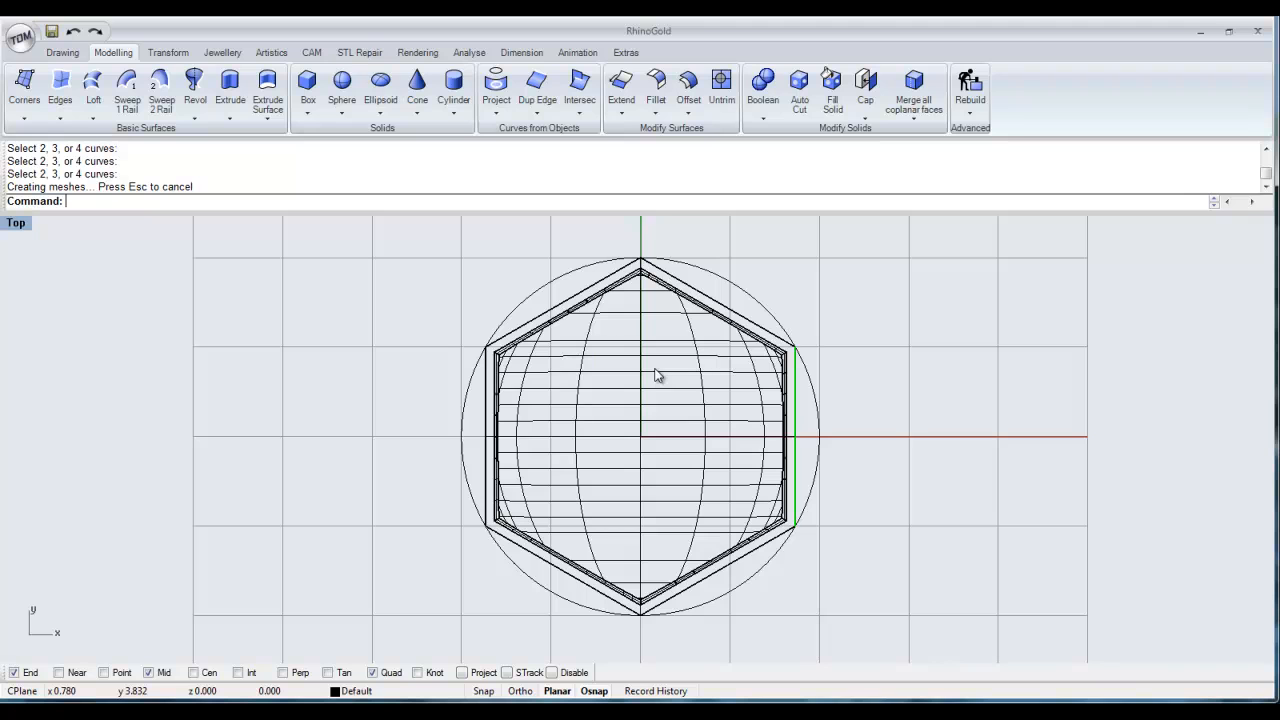
left_click(180, 55)
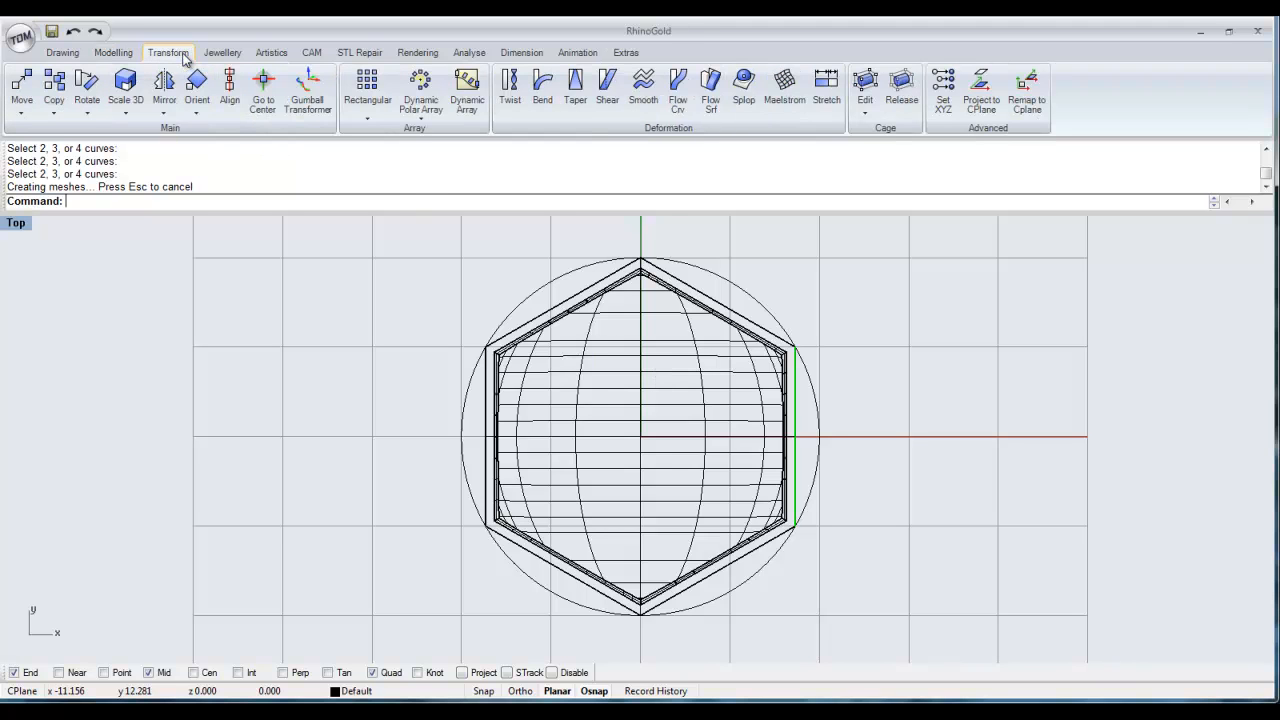
left_click(420, 119)
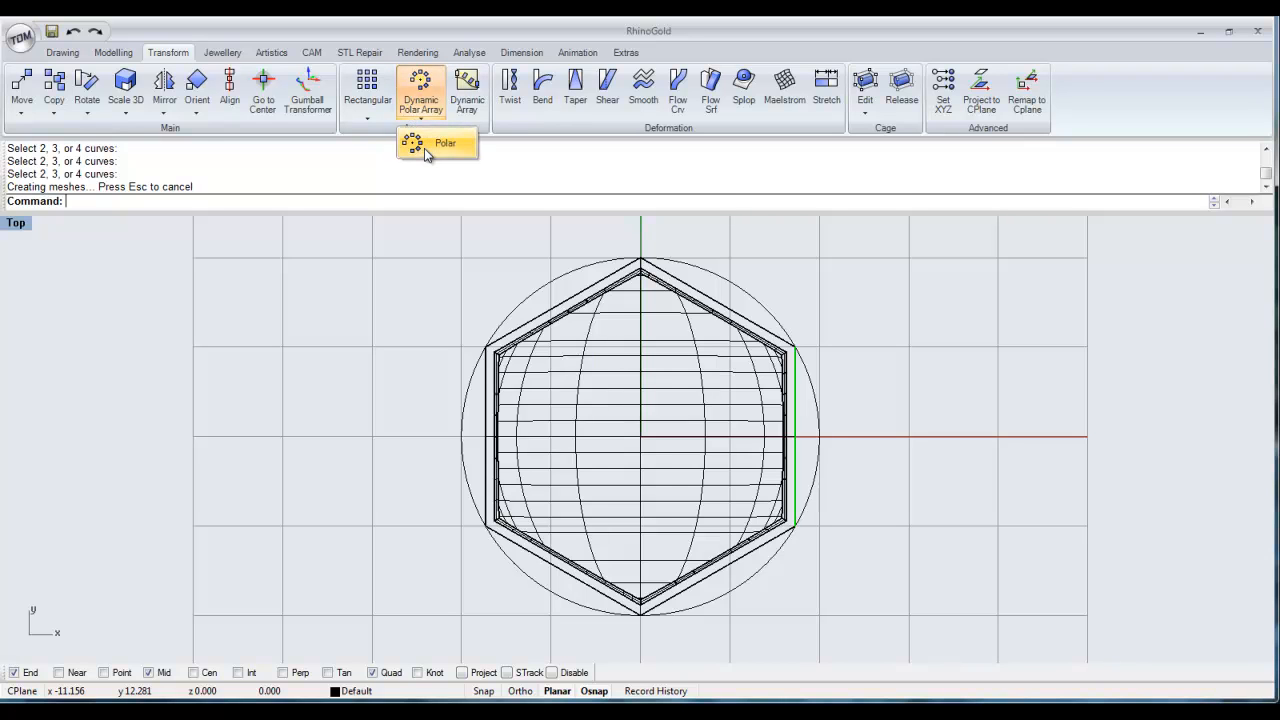
left_click(424, 145)
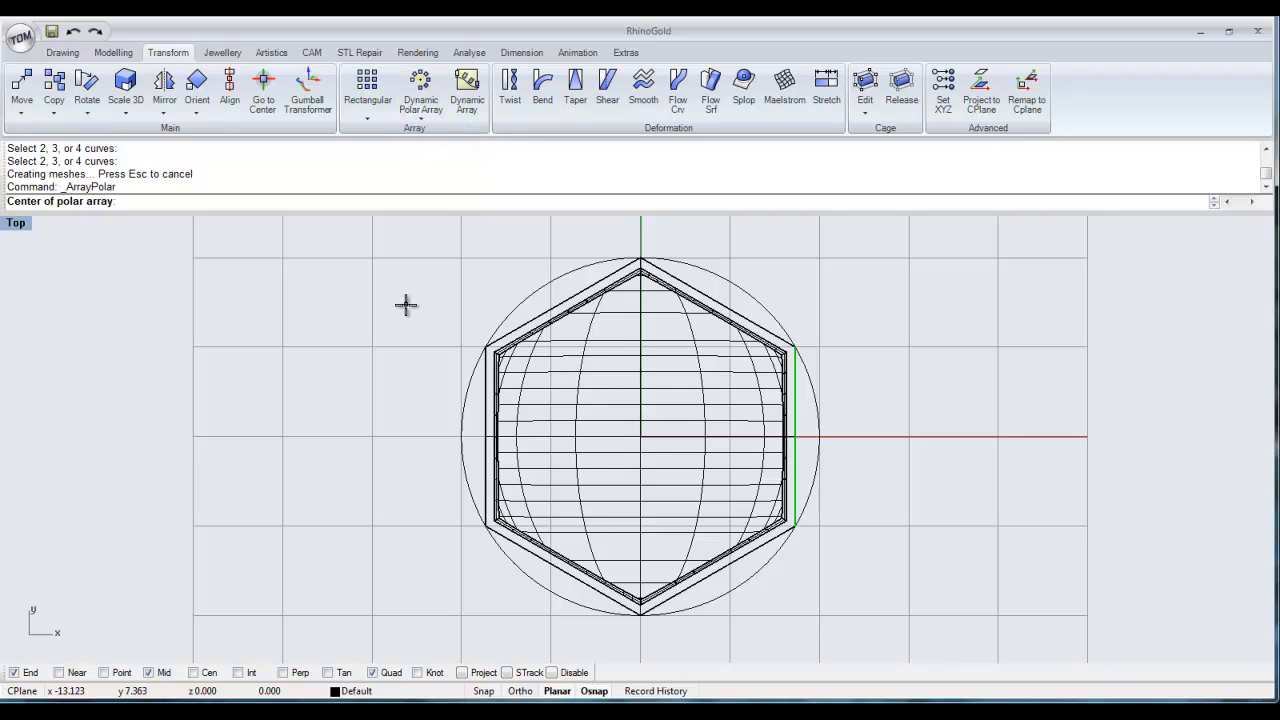
type("0")
key("Return")
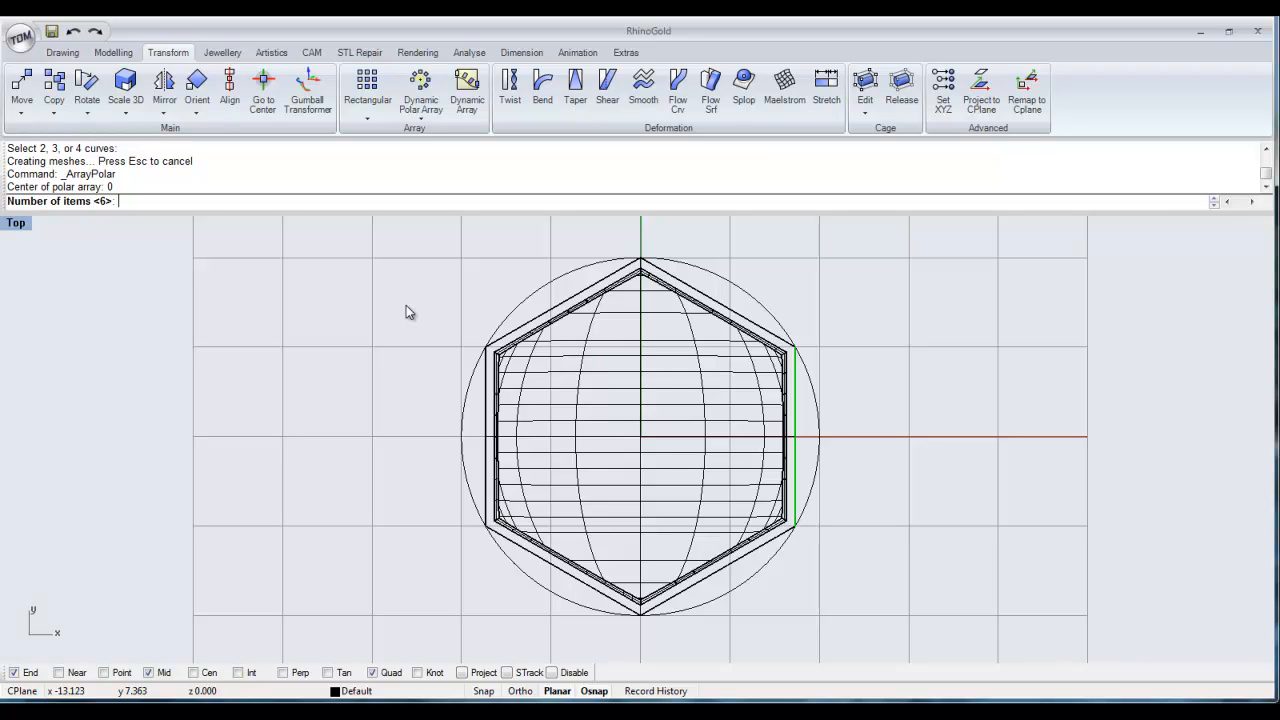
key("Return")
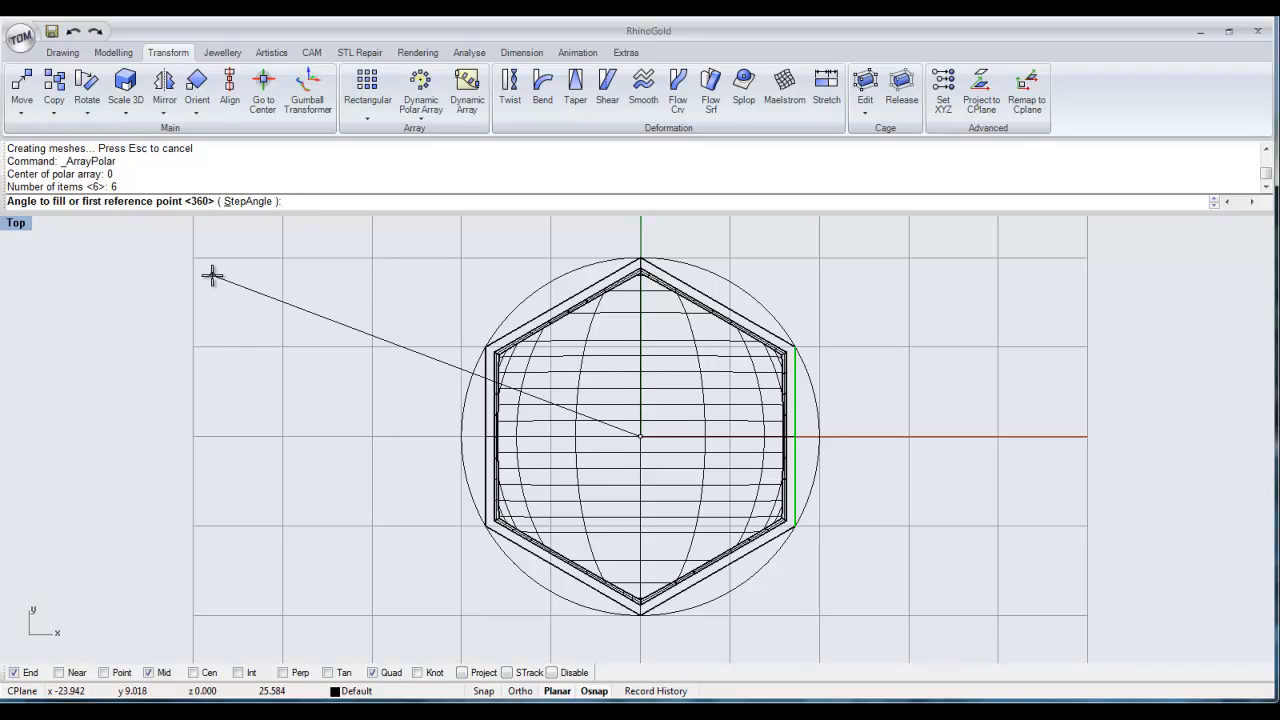
key("Return")
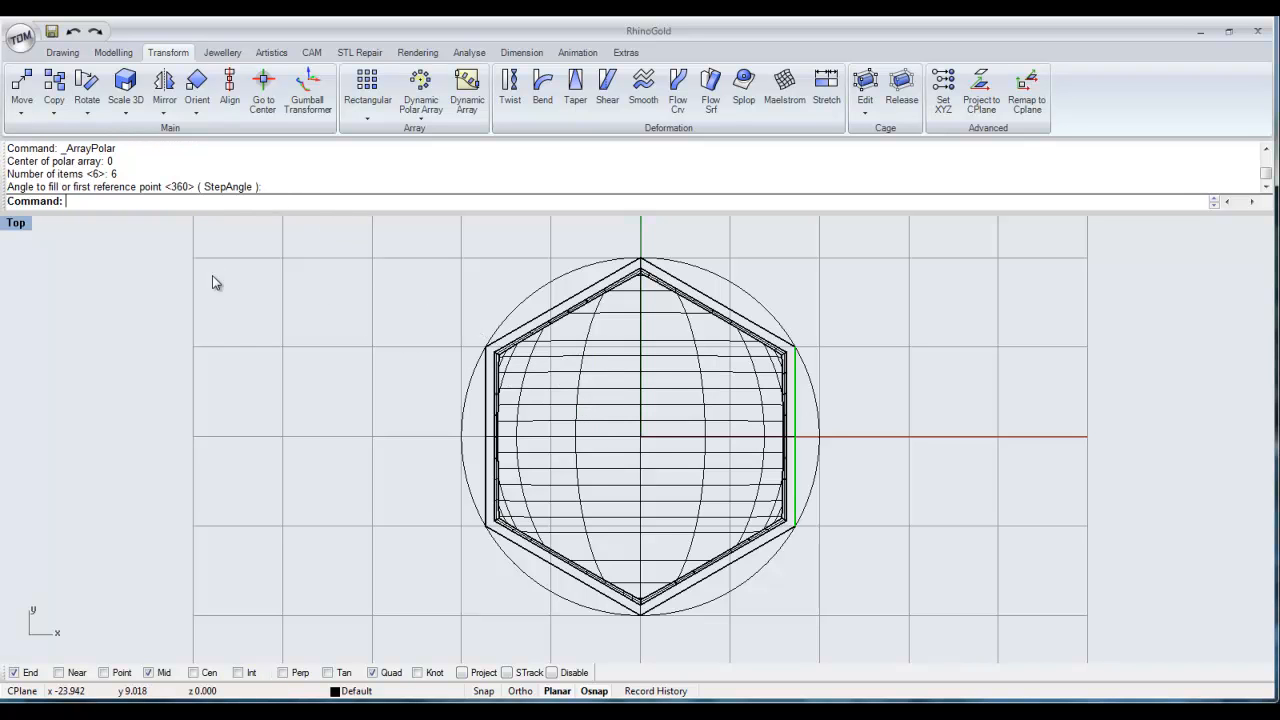
Step: Join all the dome, border strip and arched side surfaces into one polysurface and check it from underneath
double_click(17, 224)
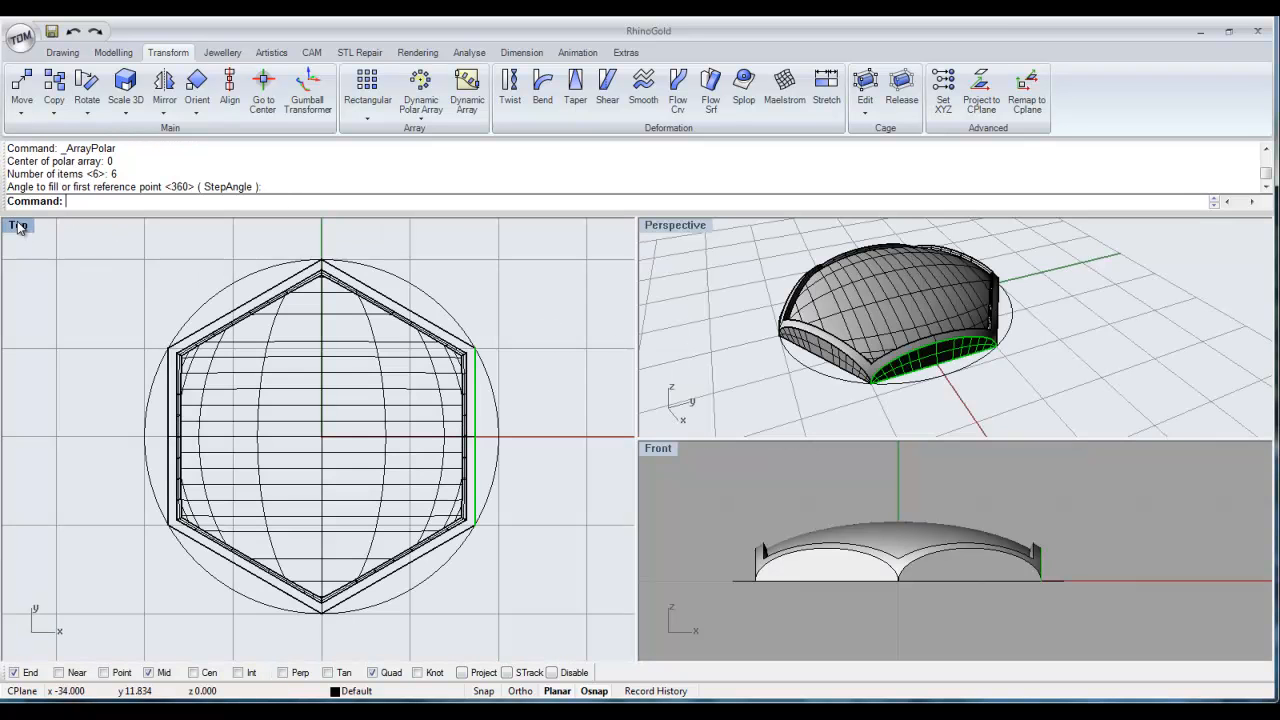
double_click(674, 226)
right_click_drag(586, 428, 408, 377)
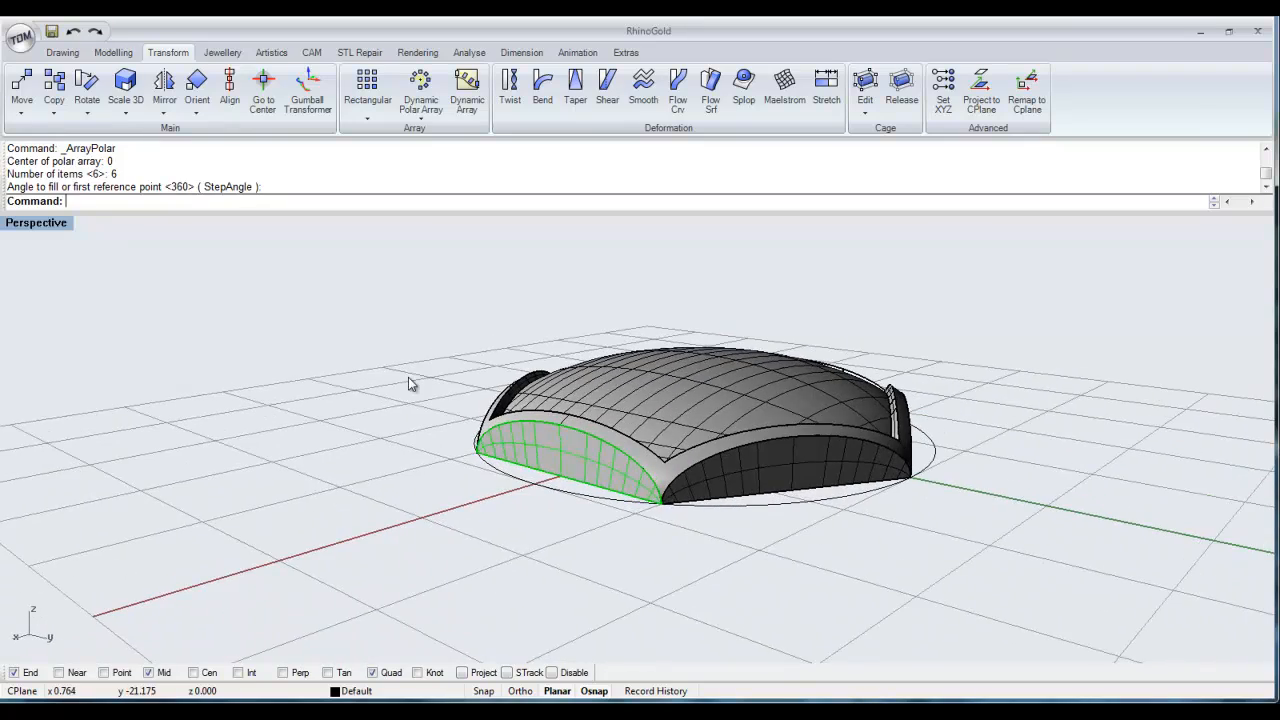
right_click_drag(845, 614, 934, 649)
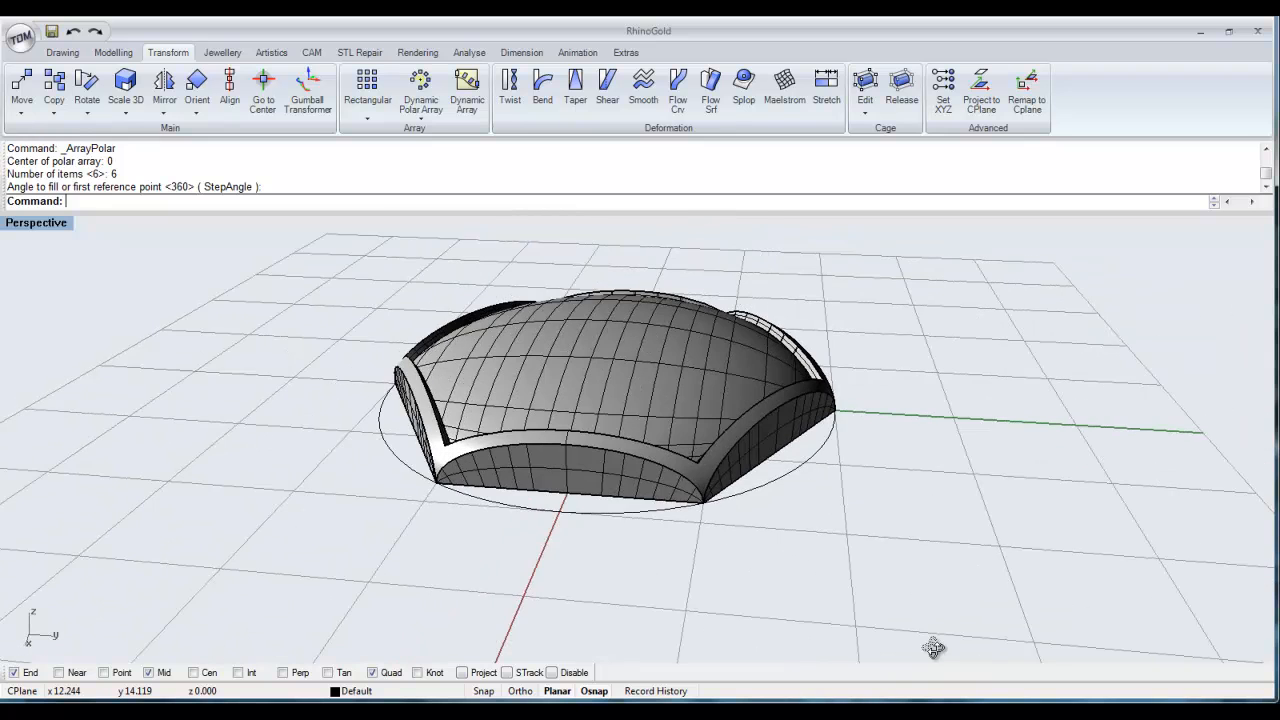
right_click_drag(800, 508, 826, 549)
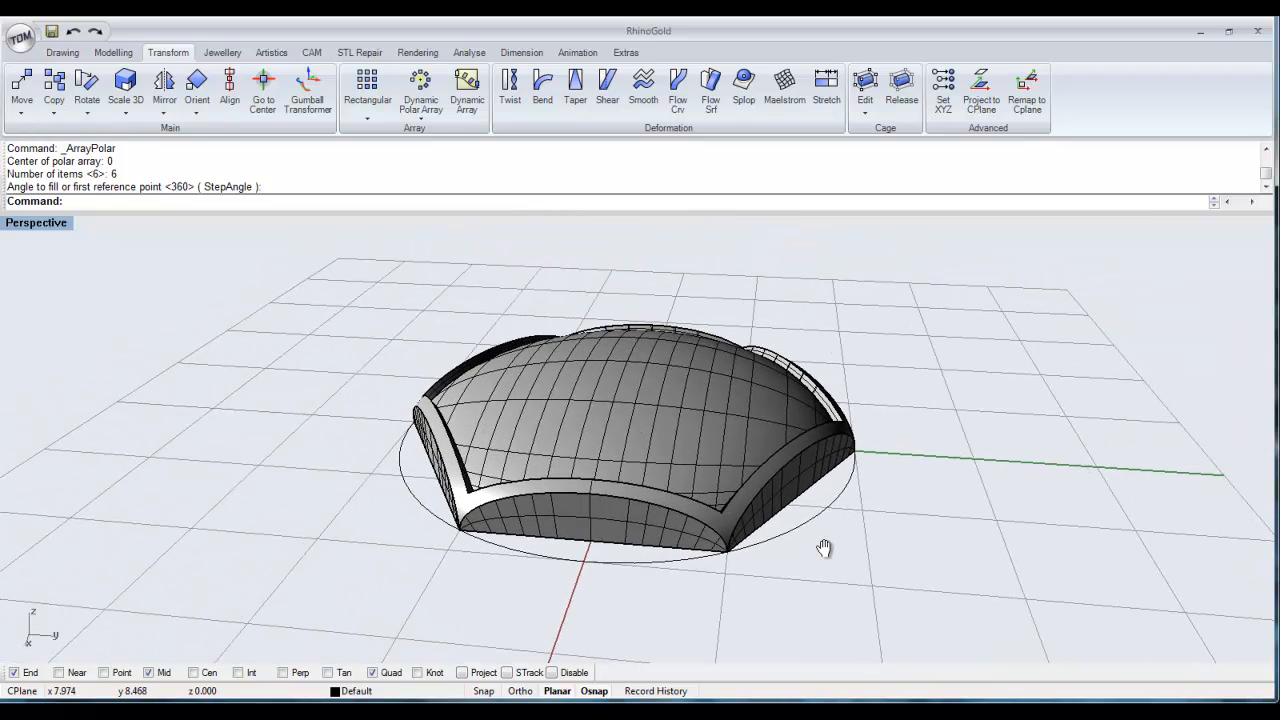
left_click(62, 52)
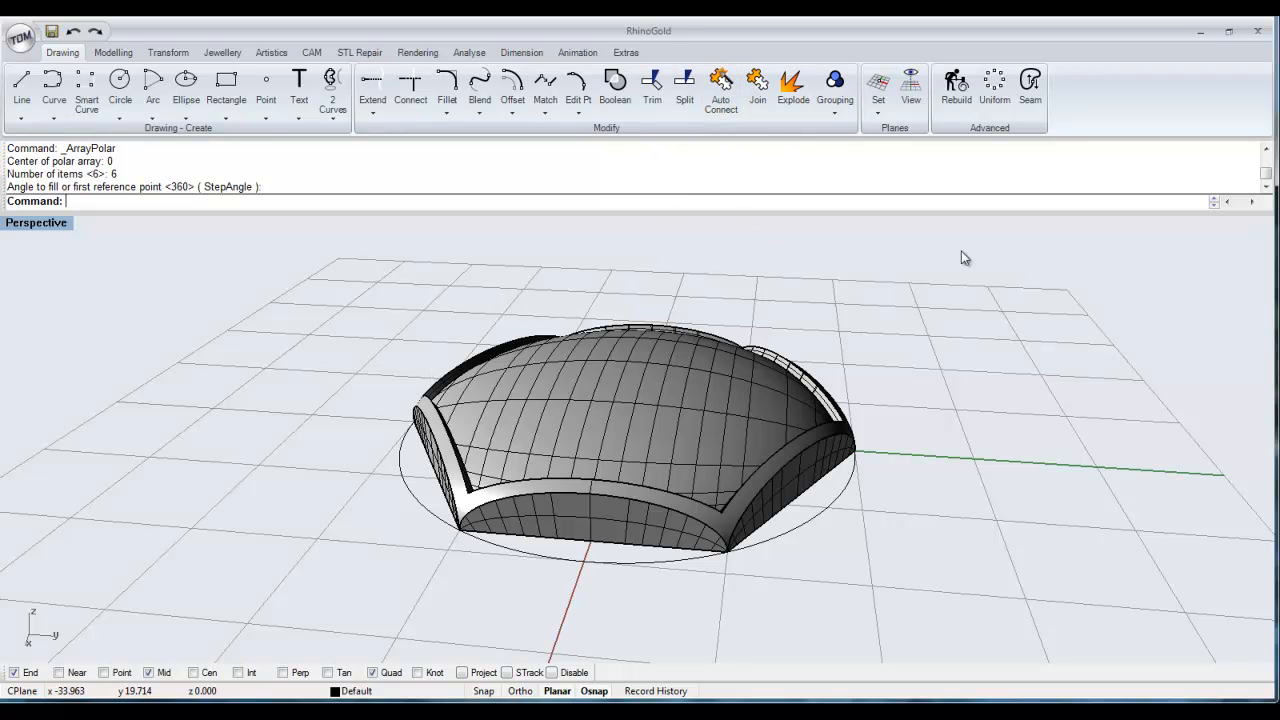
left_click_drag(312, 530, 180, 614)
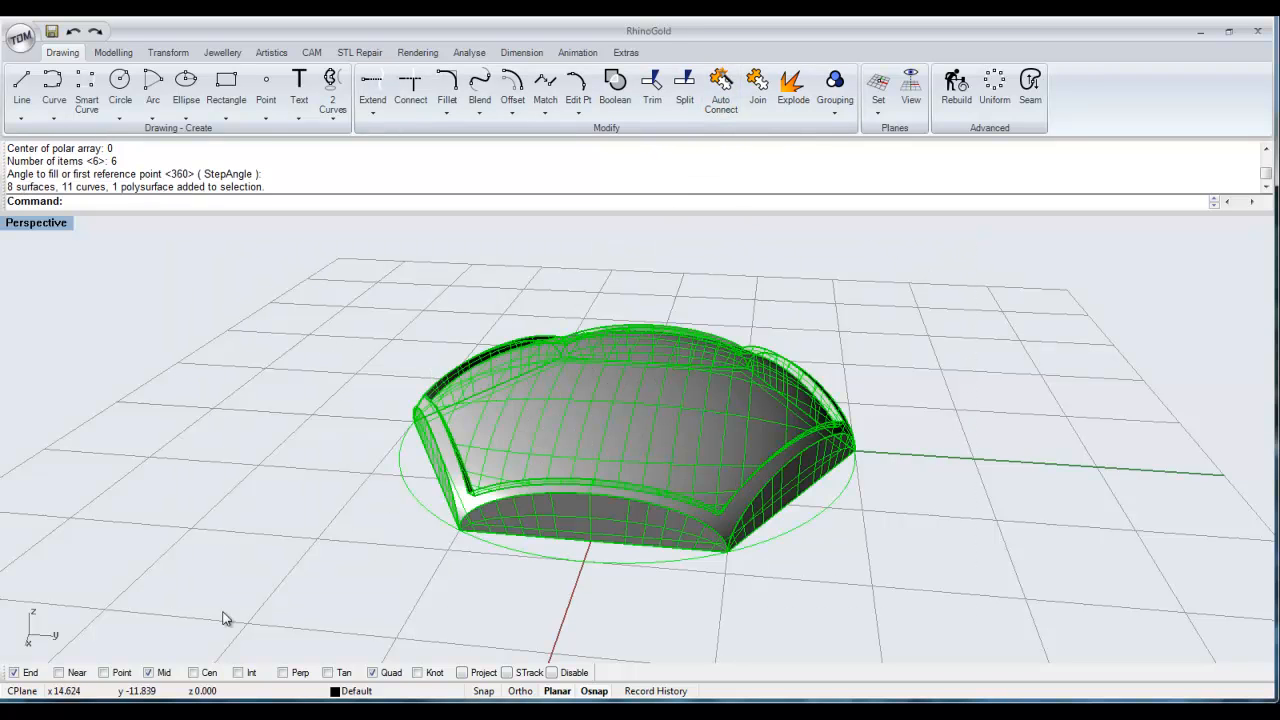
left_click(760, 90)
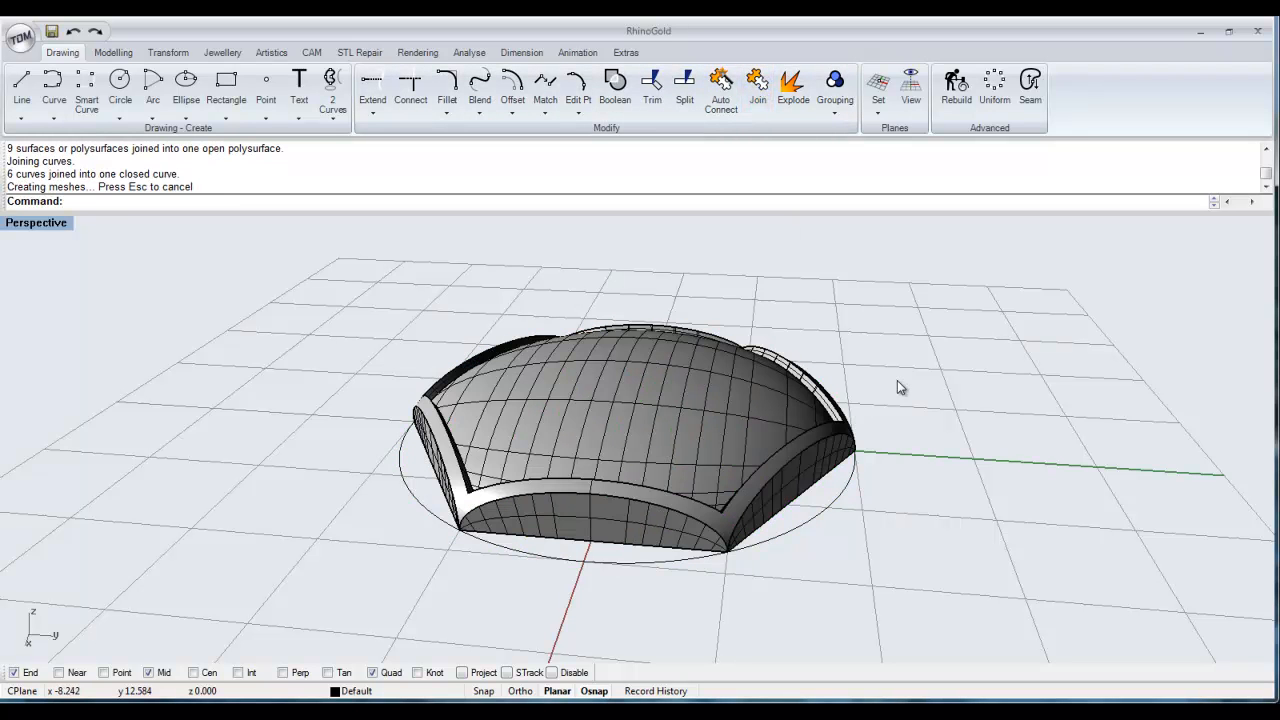
right_click_drag(551, 451, 560, 497)
left_click(566, 430)
right_click_drag(566, 430, 690, 489)
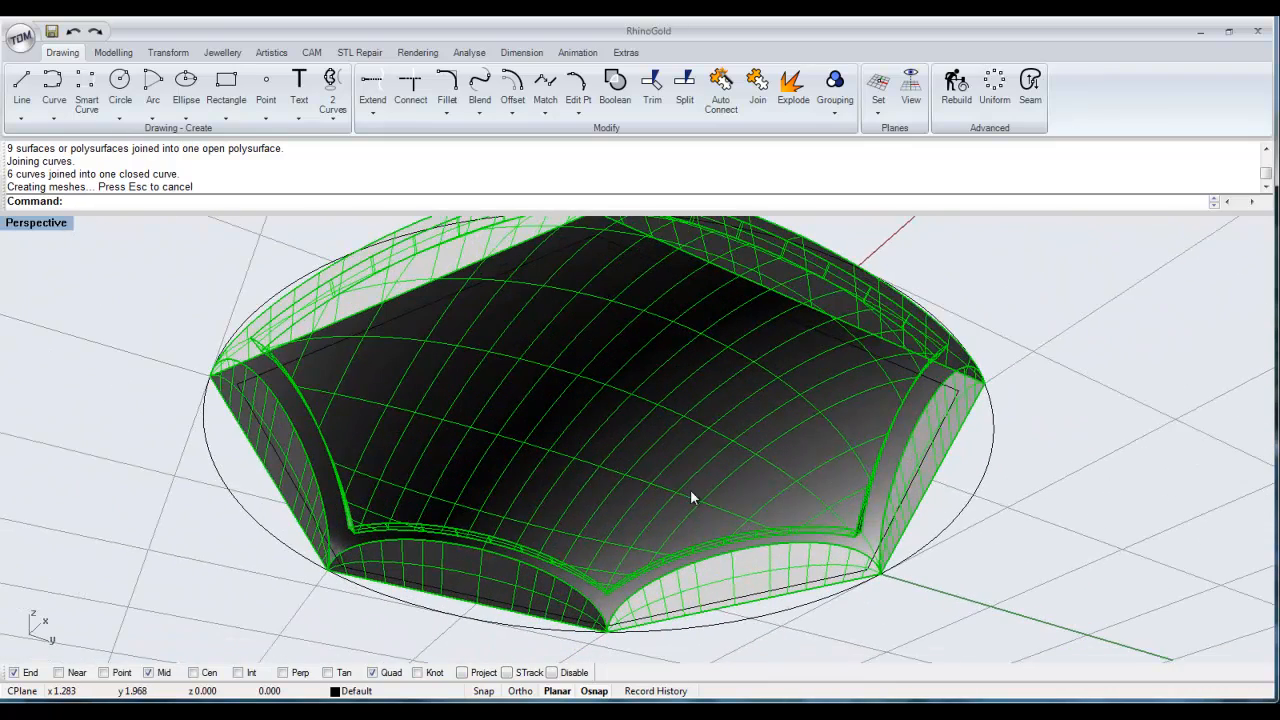
left_click(1089, 434)
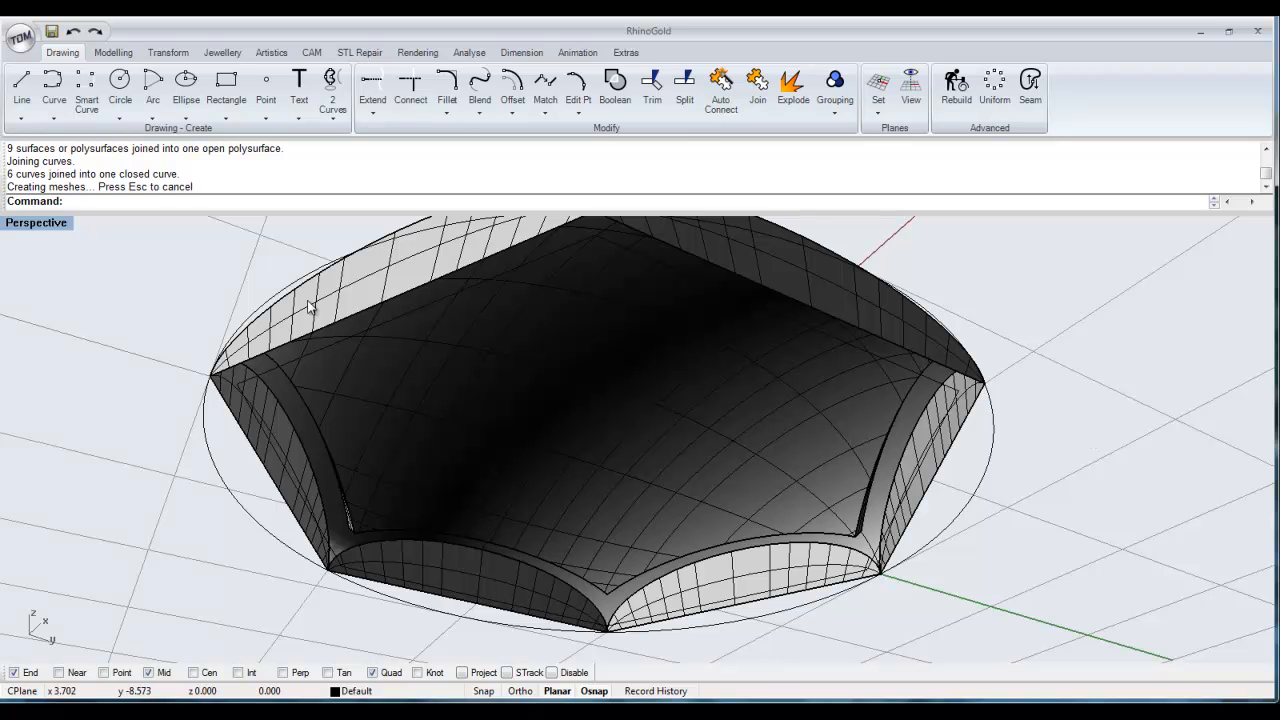
Step: Cap the open hexagonal underside of the joined polysurface to close it into a solid
left_click(120, 55)
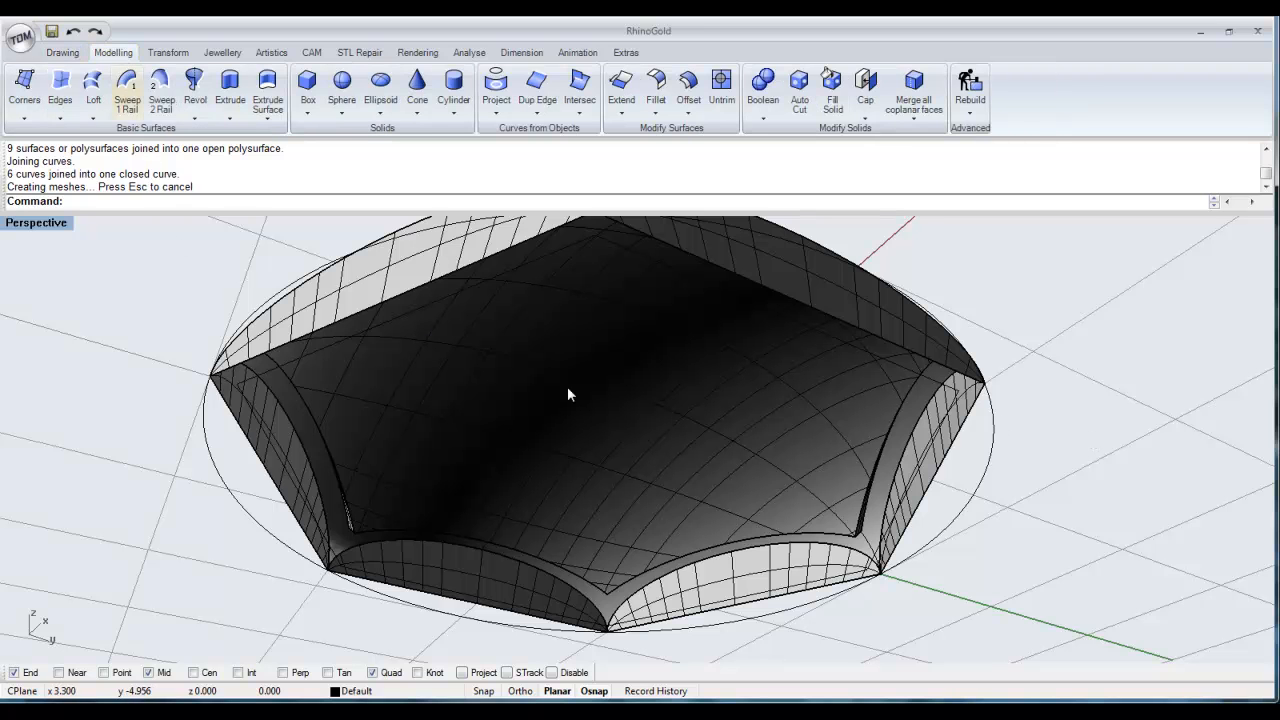
left_click(866, 100)
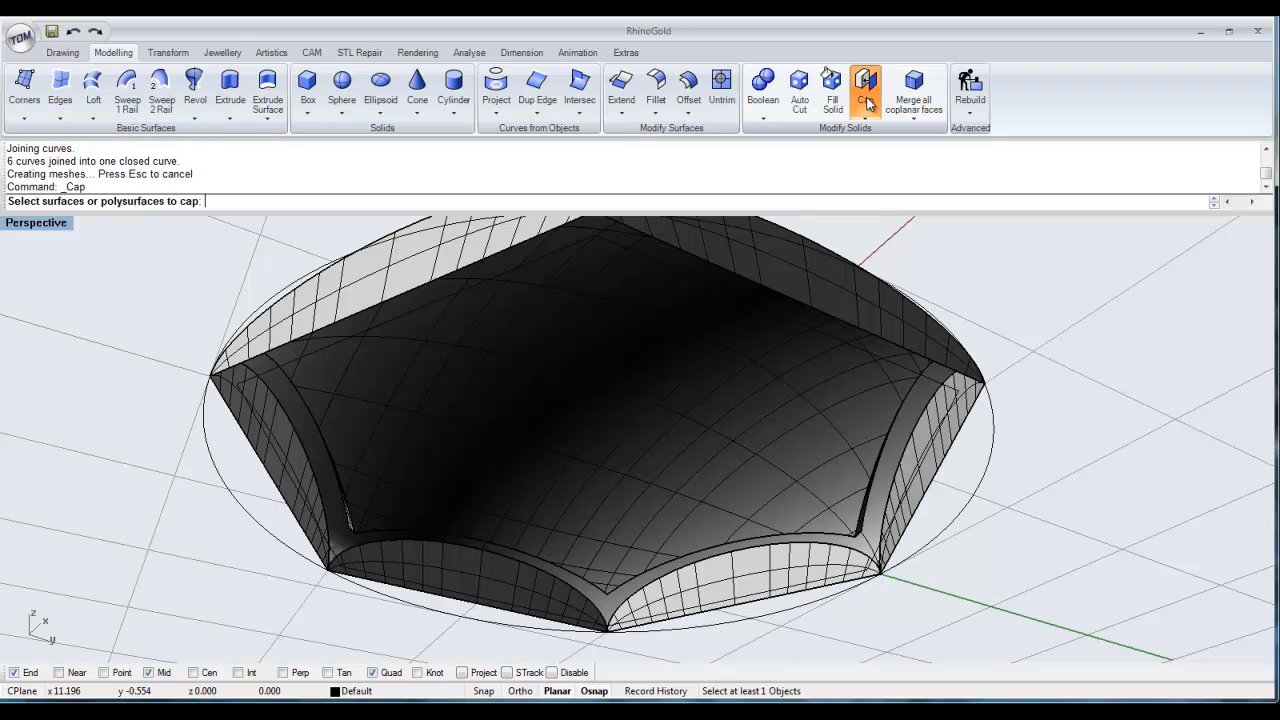
right_click_drag(607, 337, 607, 397)
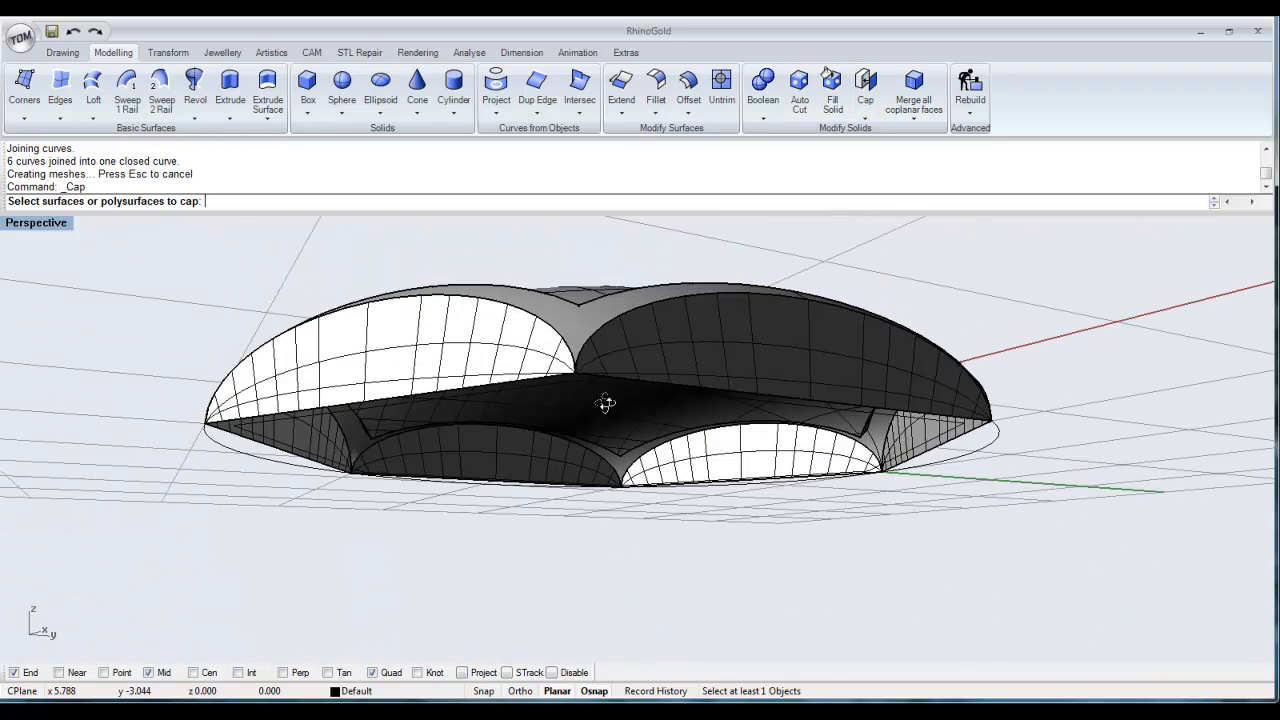
left_click(693, 324)
key("Return")
right_click_drag(711, 517, 699, 223)
scroll(627, 413, "down", 4)
left_click(696, 410)
mouse_move(697, 410)
right_mouse_down()
mouse_move(1011, 291)
mouse_move(620, 423)
mouse_move(703, 428)
right_mouse_up()
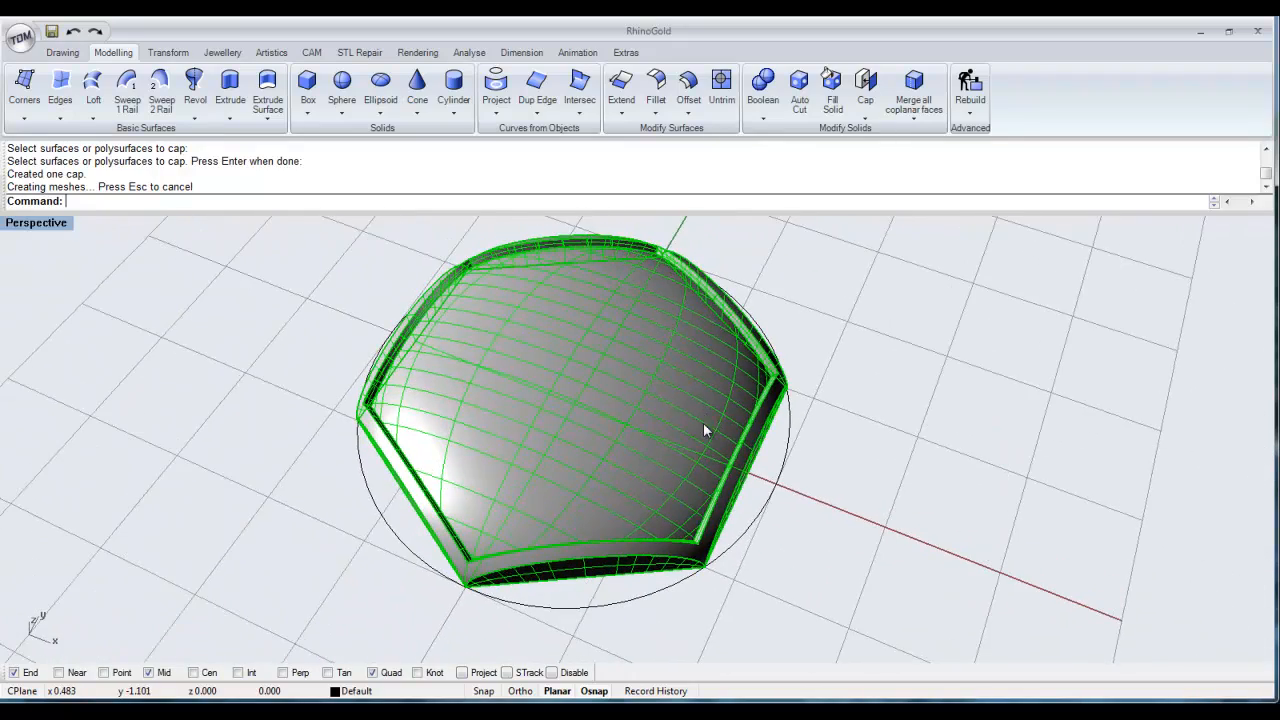
left_click(908, 418)
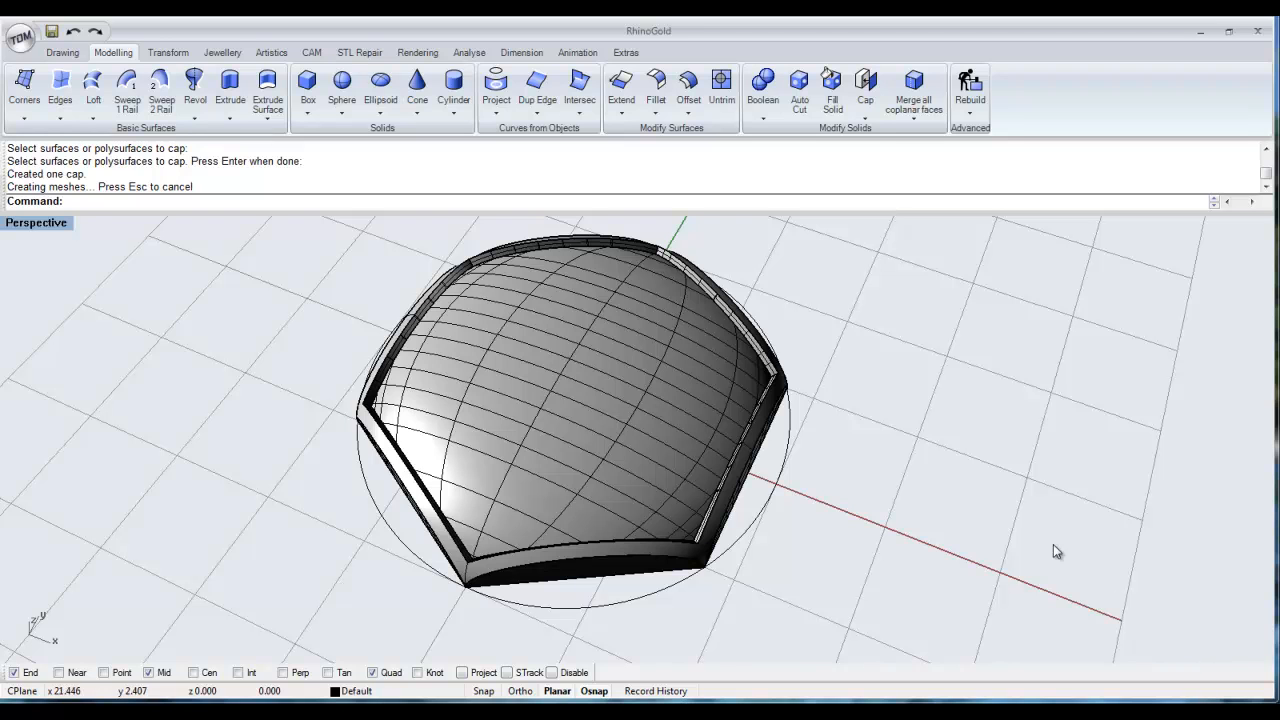
Step: Start Pave Automatic and choose the recessed dome face as the surface for the stones
left_click(220, 52)
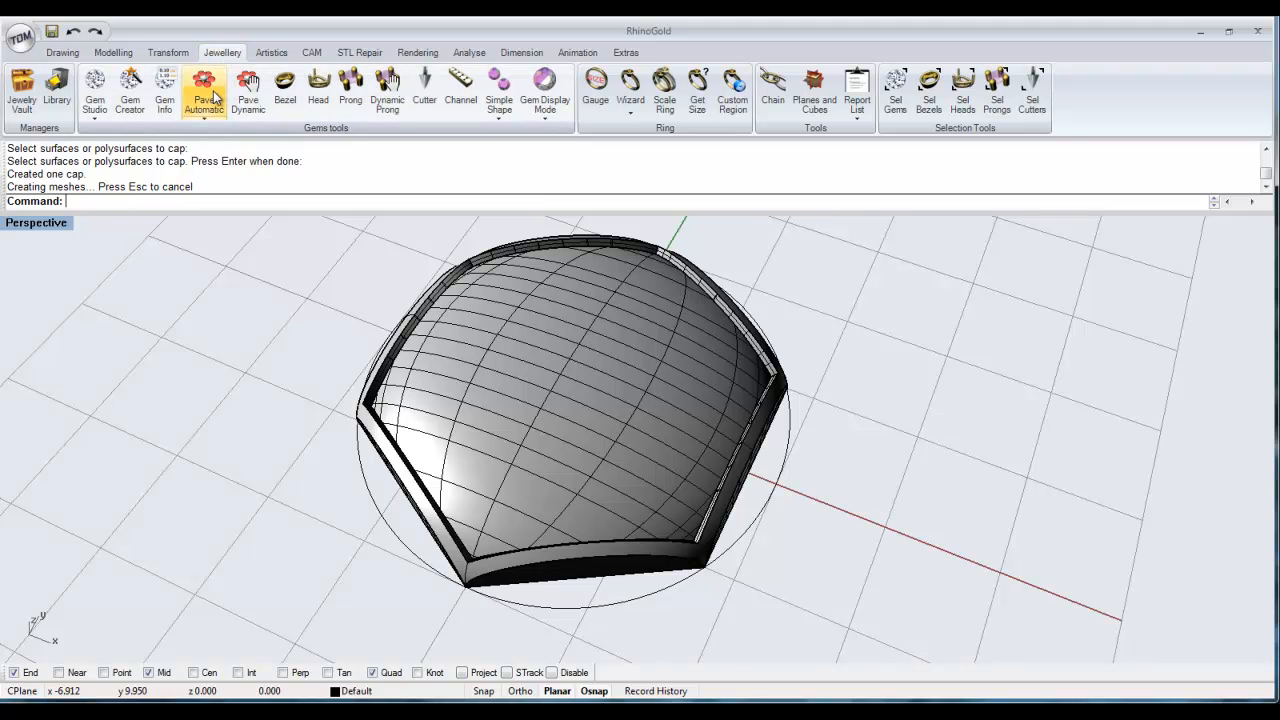
left_click(207, 92)
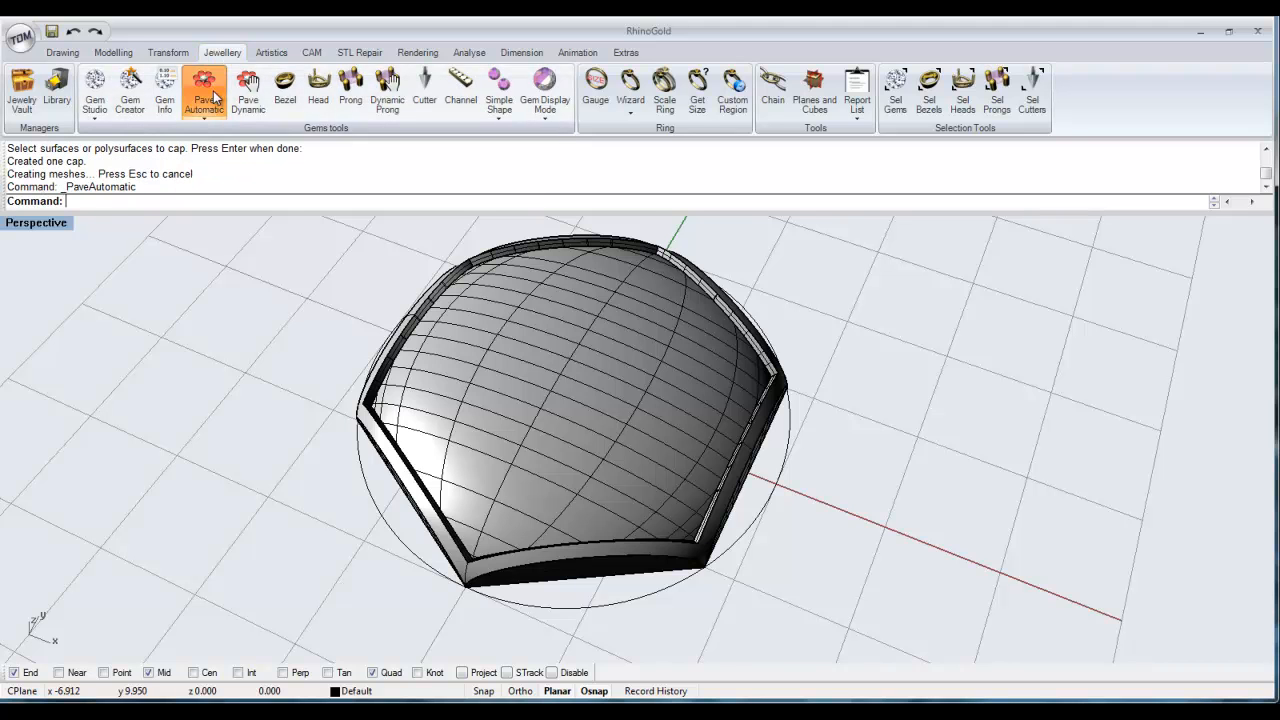
left_click_drag(630, 200, 957, 261)
right_click_drag(650, 380, 683, 321)
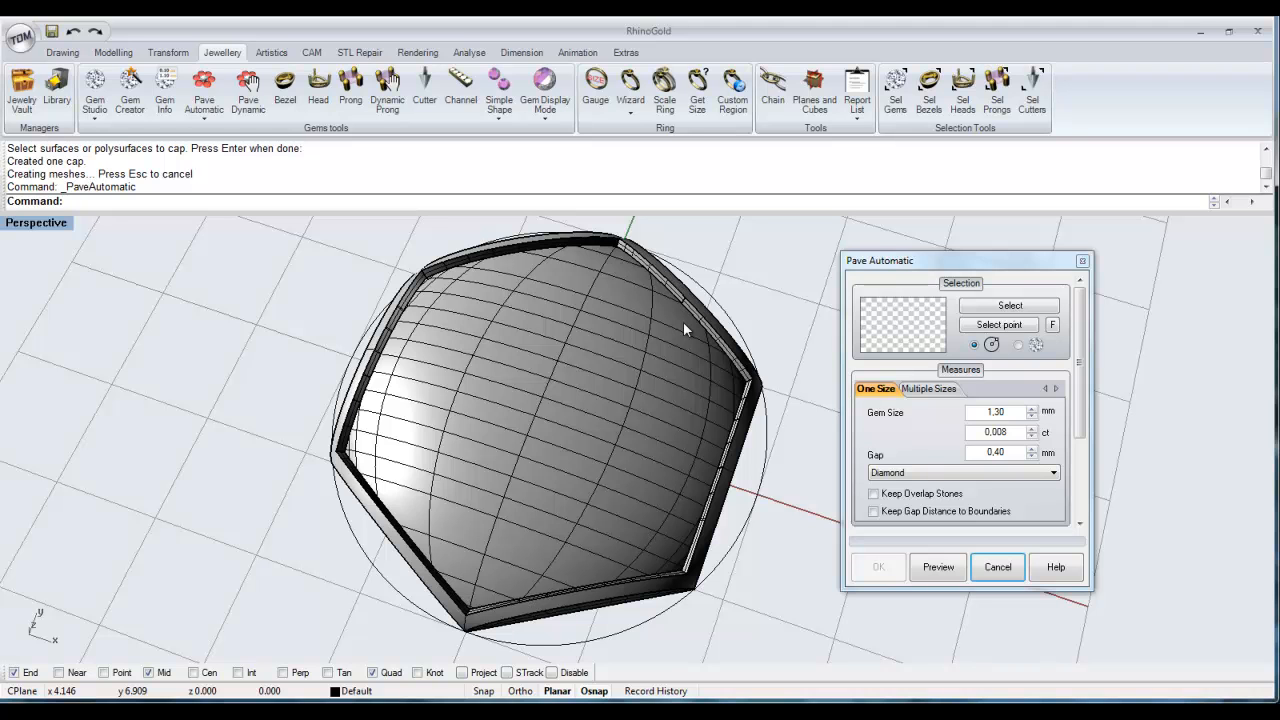
left_click(966, 308)
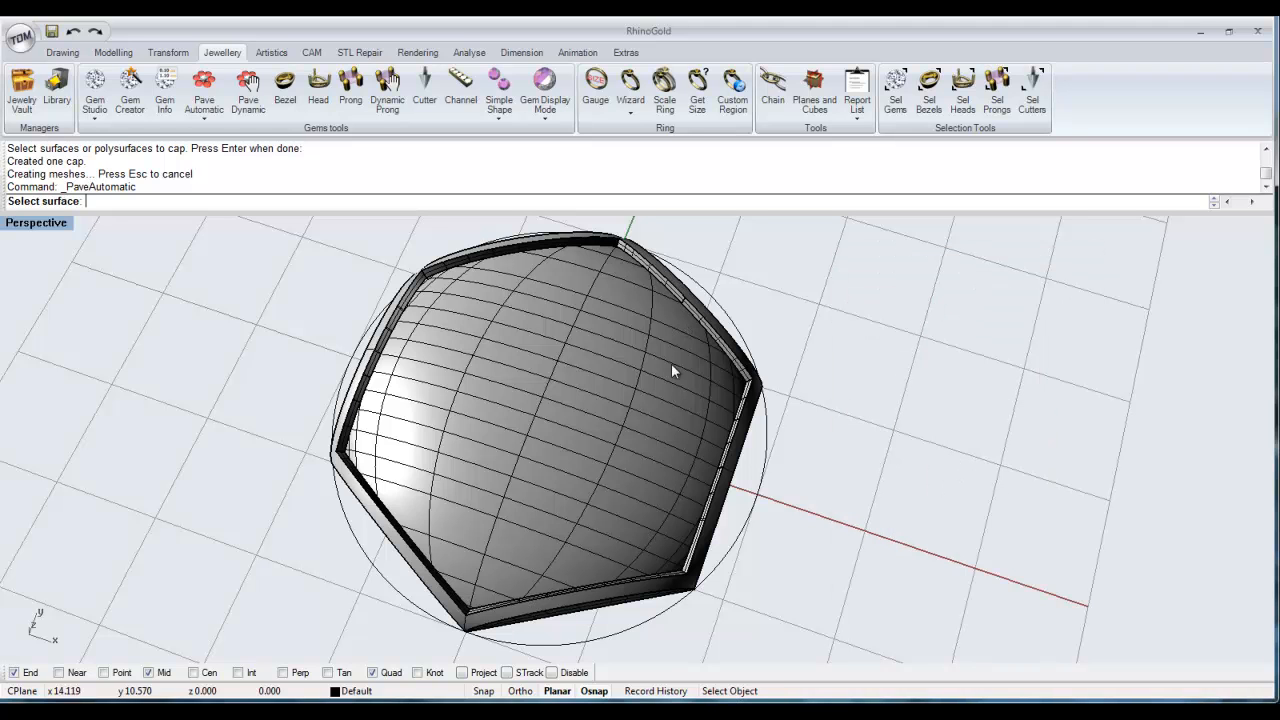
left_click(646, 366)
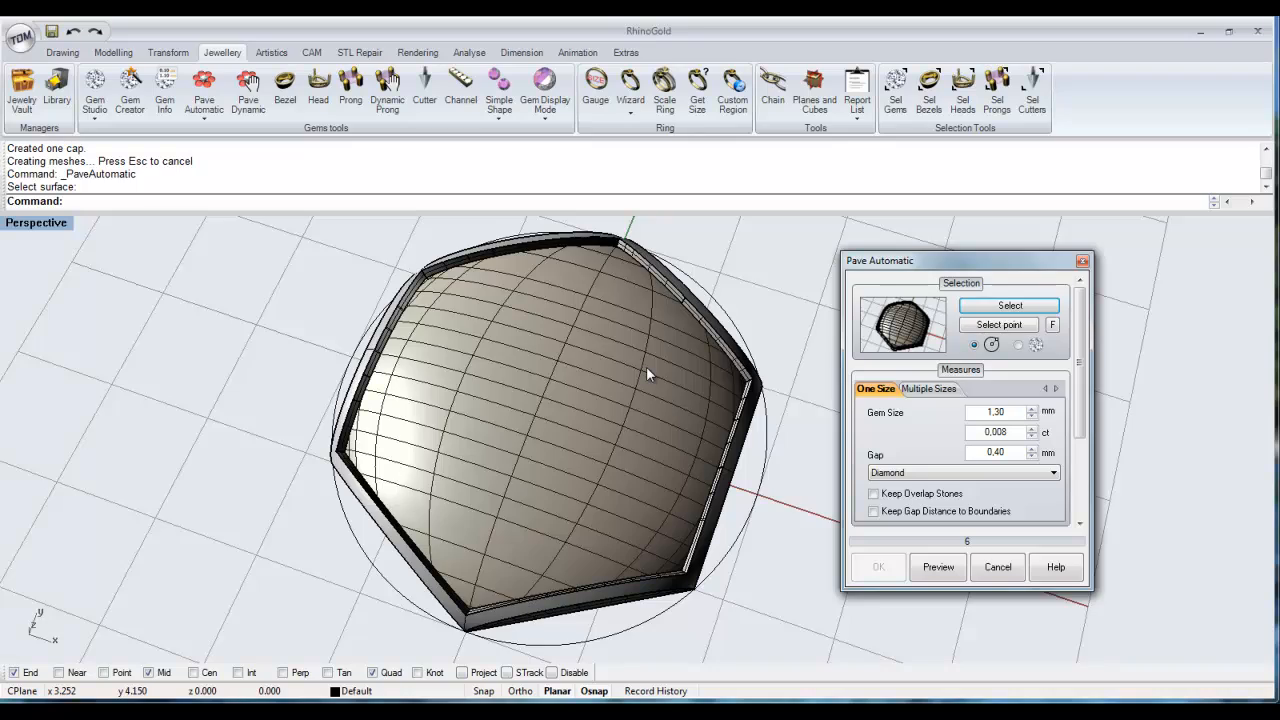
right_click_drag(649, 393, 623, 249)
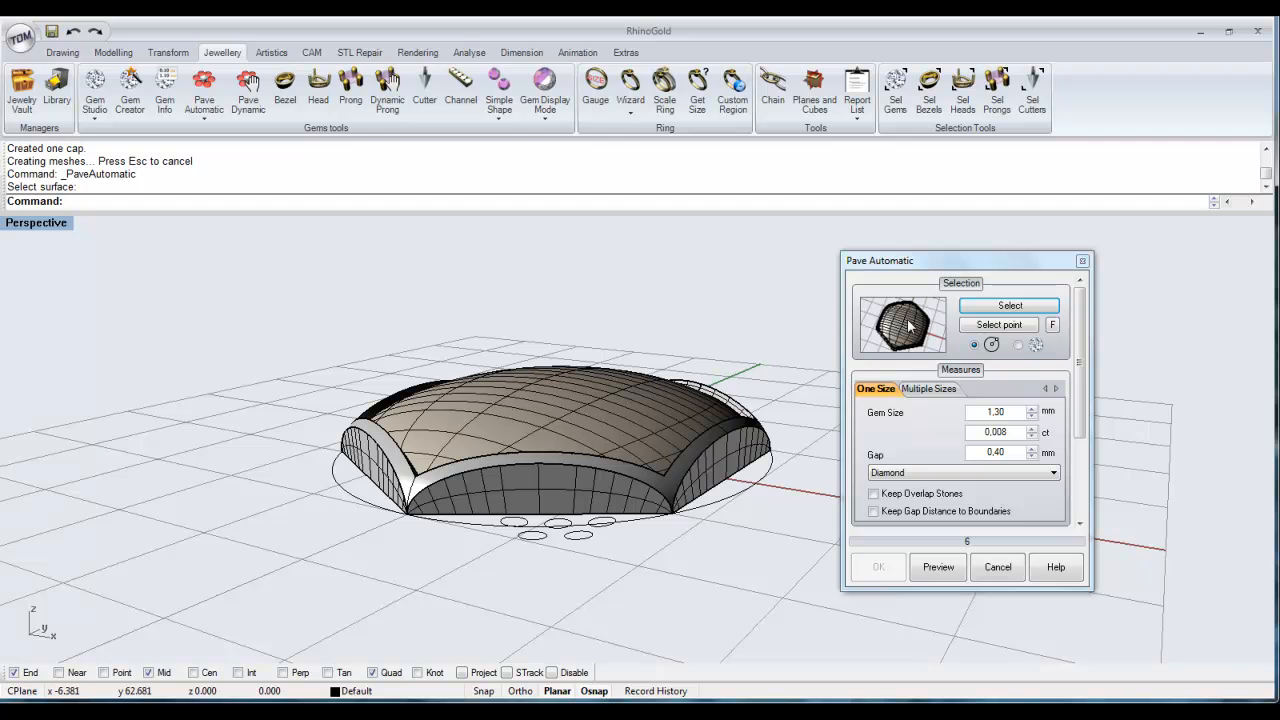
Step: Set the pavé starting point at the middle of the dome surface, with the Cen object snap enabled
left_click(985, 326)
right_click_drag(586, 343, 572, 428)
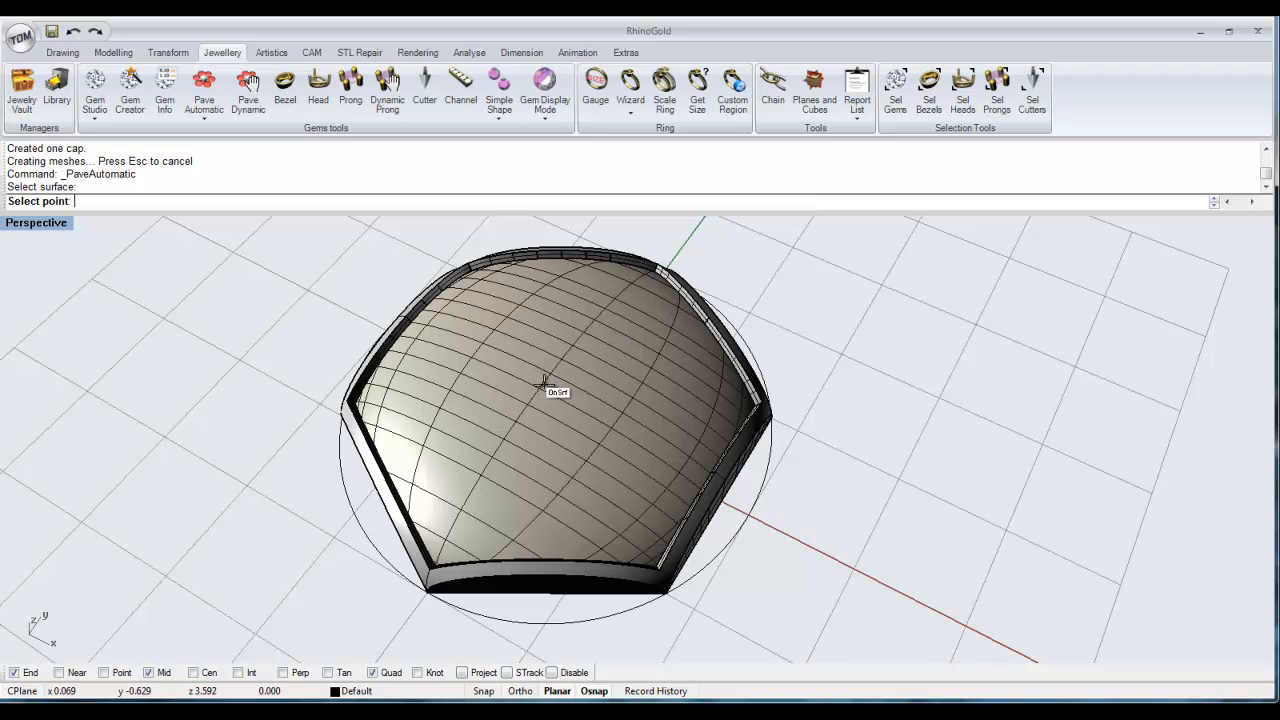
left_click(209, 676)
left_click(692, 324)
right_click_drag(692, 324, 582, 343)
scroll(586, 331, "up", 3)
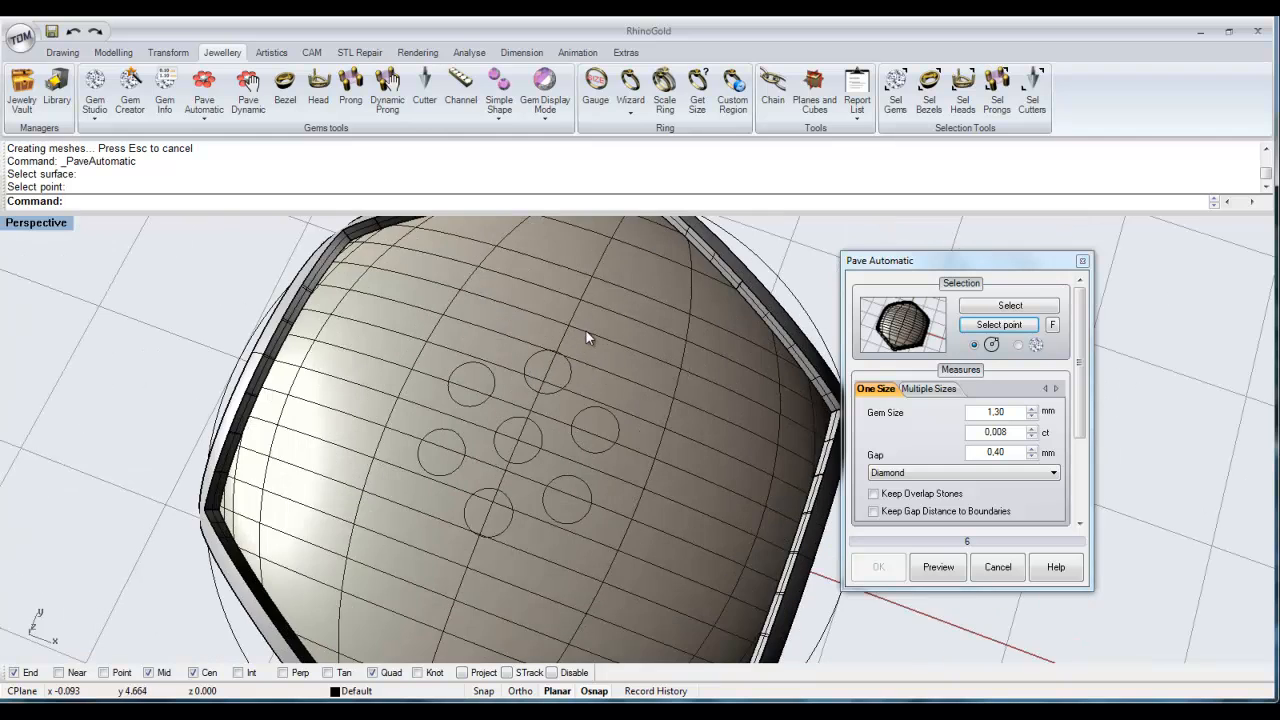
right_click_drag(586, 437, 576, 424)
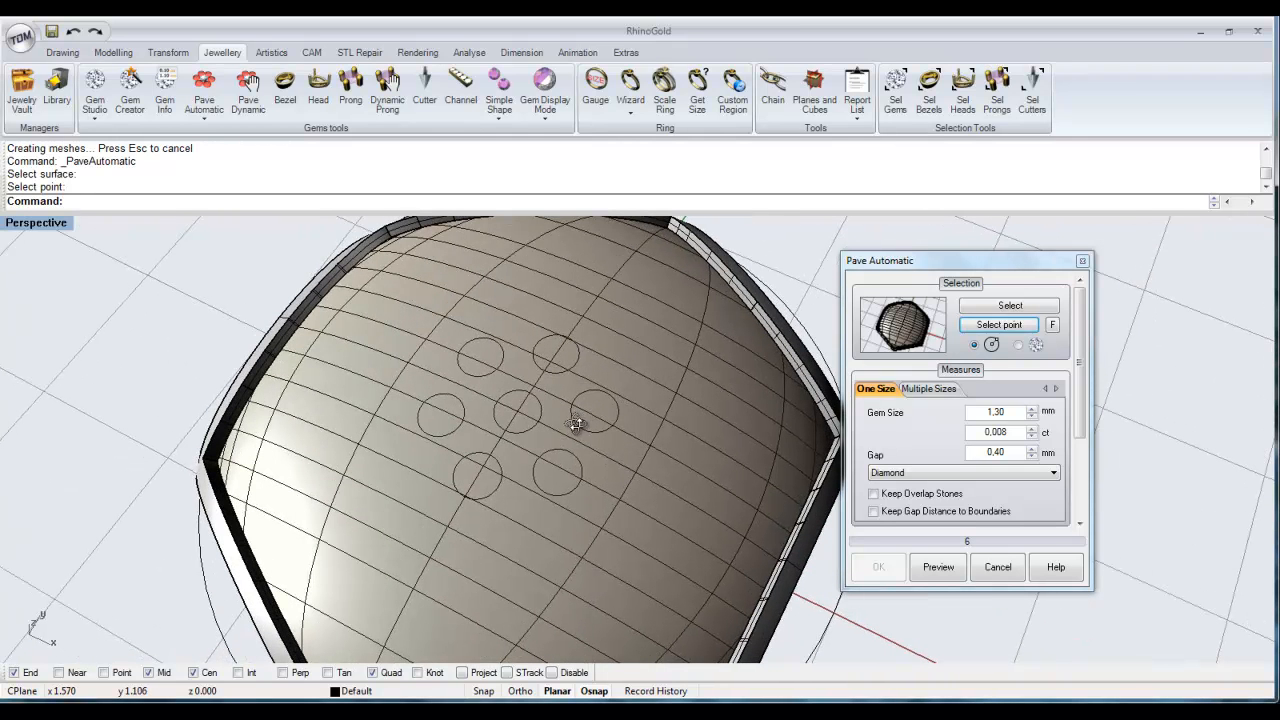
Step: Set the pavé gem size to 1.50 mm
left_click(1032, 409)
left_click(1032, 409)
left_click(1032, 409)
left_click(1032, 409)
left_click(1032, 409)
left_click(1032, 417)
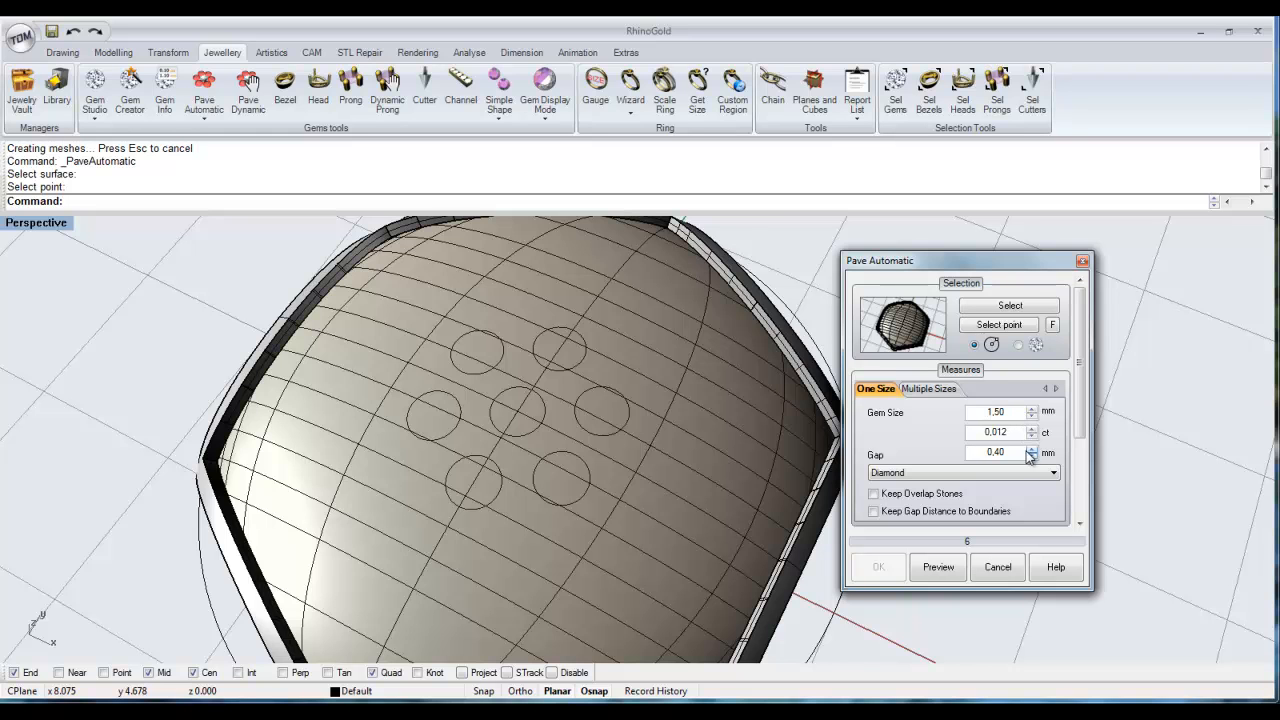
Step: Set the gap between the pavé stones to 0.10 mm
left_click(1031, 457)
left_click(1031, 457)
left_click(1031, 457)
left_click(1031, 457)
left_click(1031, 457)
left_click(1031, 448)
left_click(1031, 448)
left_click(1031, 448)
left_click(1031, 448)
left_click(1033, 456)
left_click(1033, 456)
left_click(1033, 456)
left_click(1033, 456)
left_click(1033, 456)
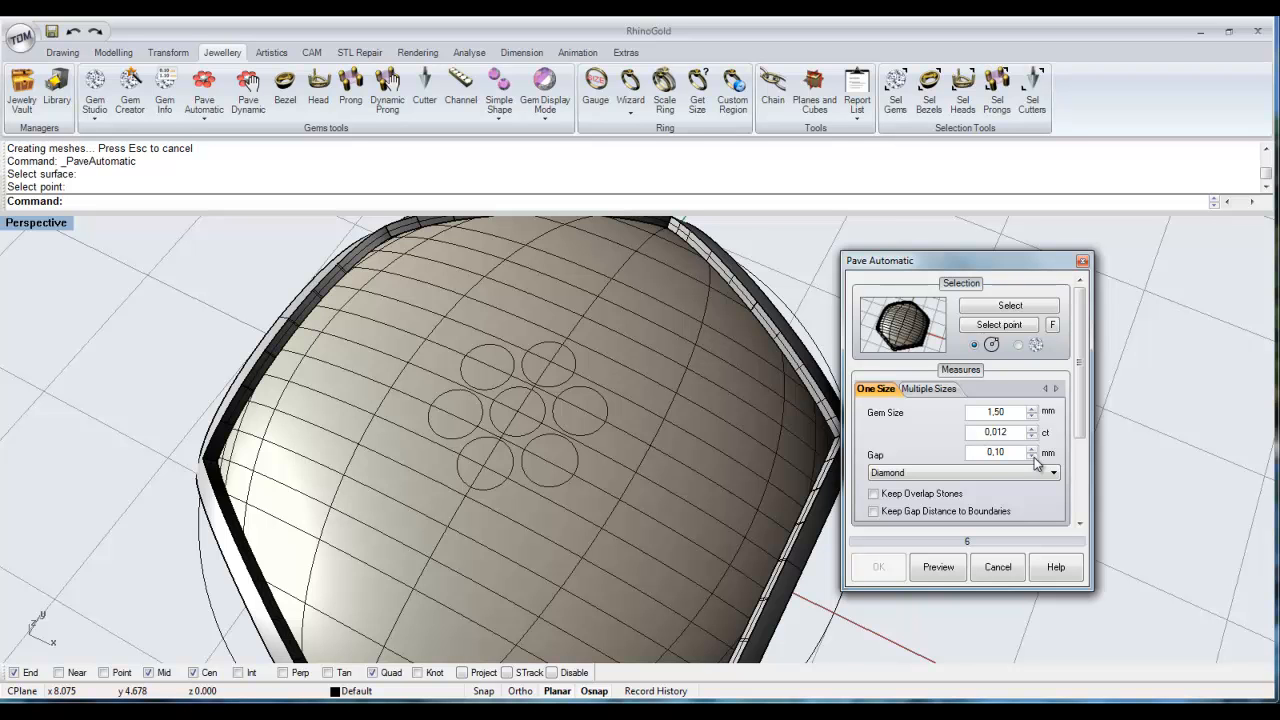
Step: Review the remaining pavé options and generate a preview of the stone layout across the whole dome surface
left_click_drag(1080, 345, 1077, 430)
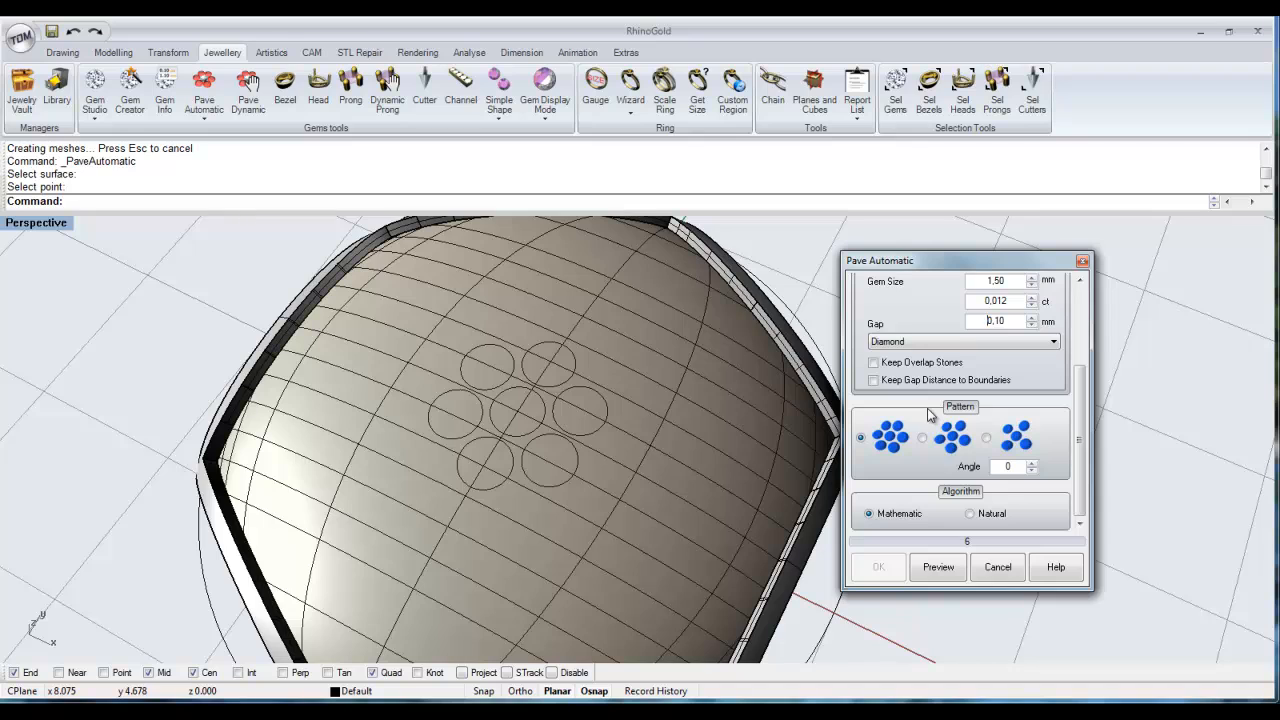
scroll(550, 455, "down", 3)
scroll(550, 458, "up", 3)
right_click_drag(554, 437, 604, 476)
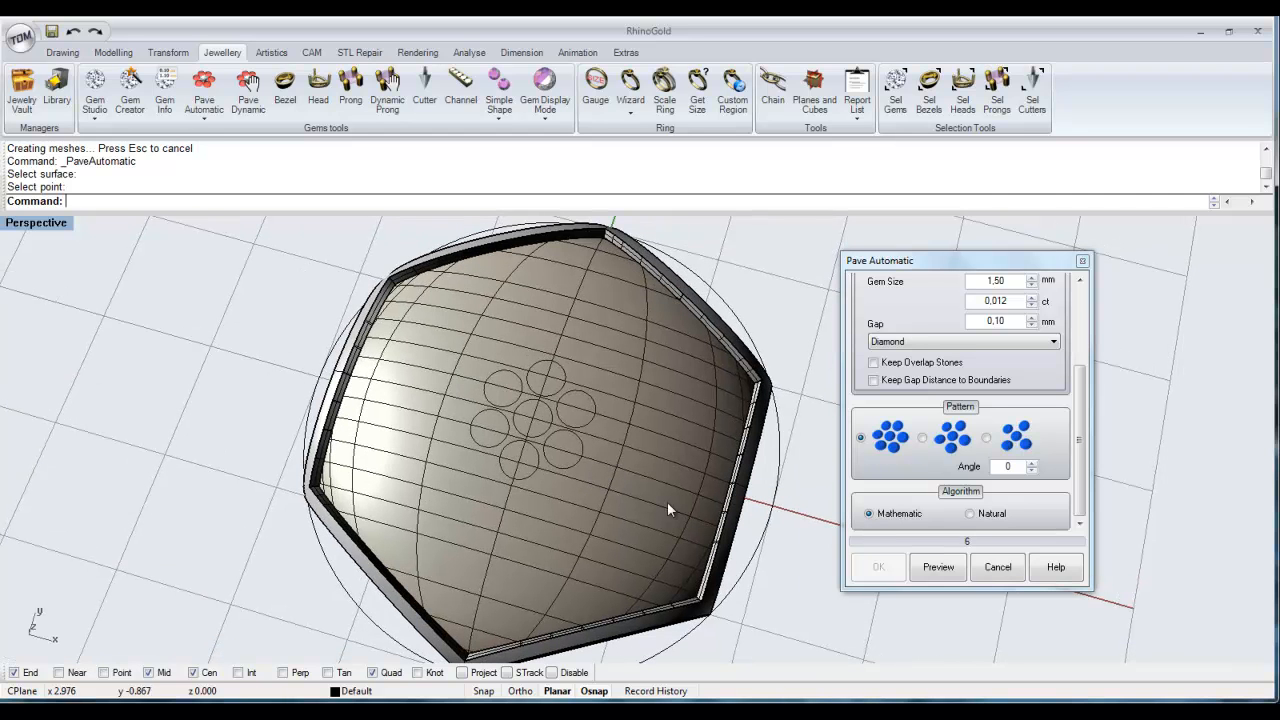
left_click(956, 572)
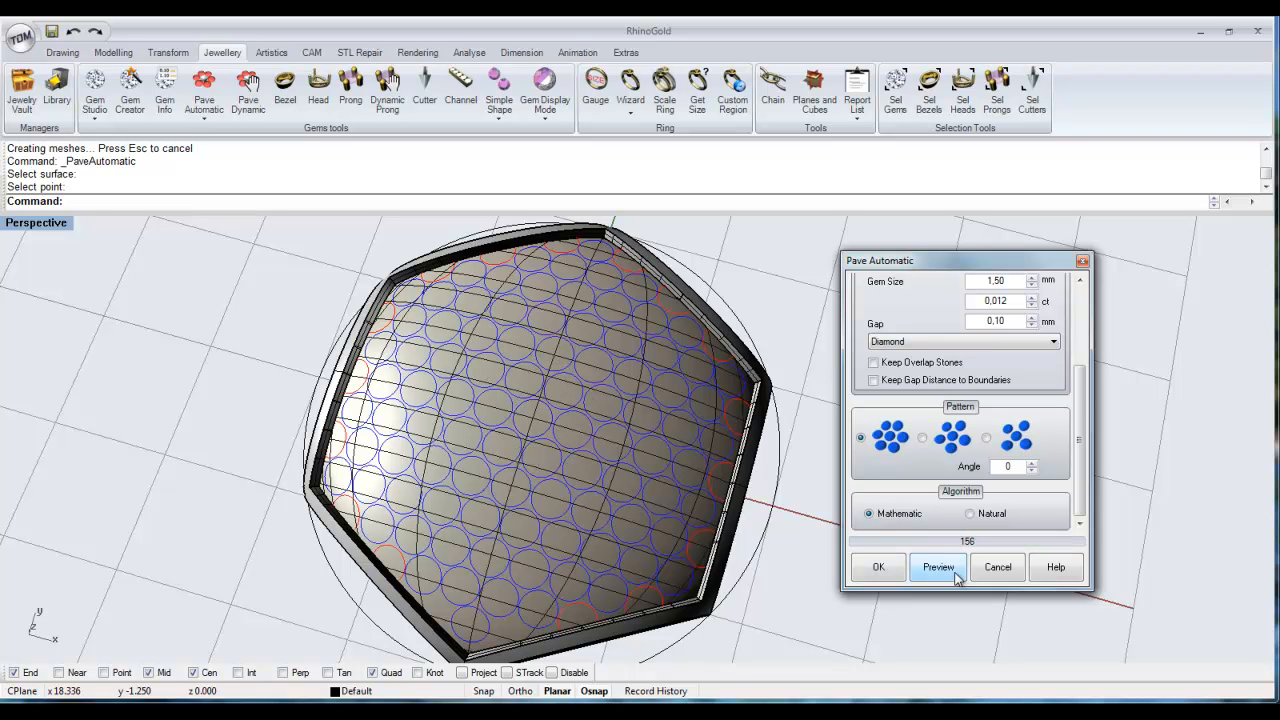
Step: Inspect the previewed stones along the dome's boundary and create the pavé diamonds from the layout
right_click_drag(480, 366, 478, 318)
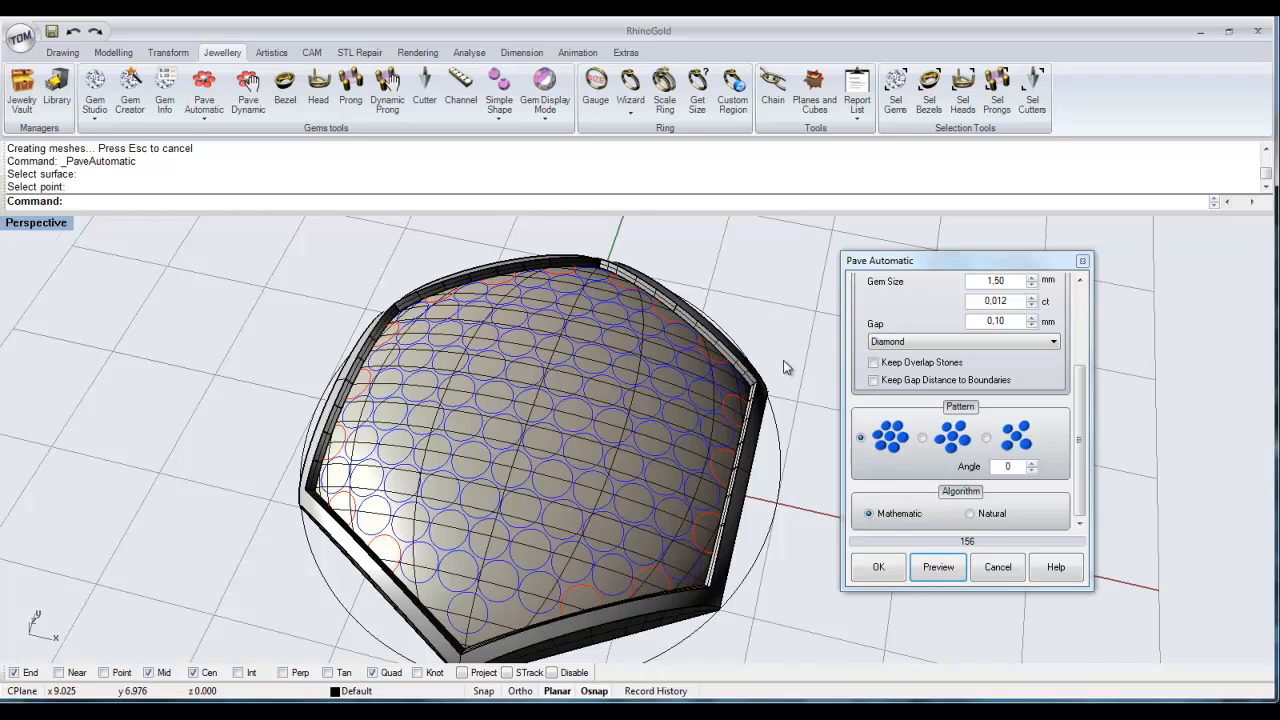
right_click_drag(787, 367, 757, 405)
scroll(752, 450, "up", 8)
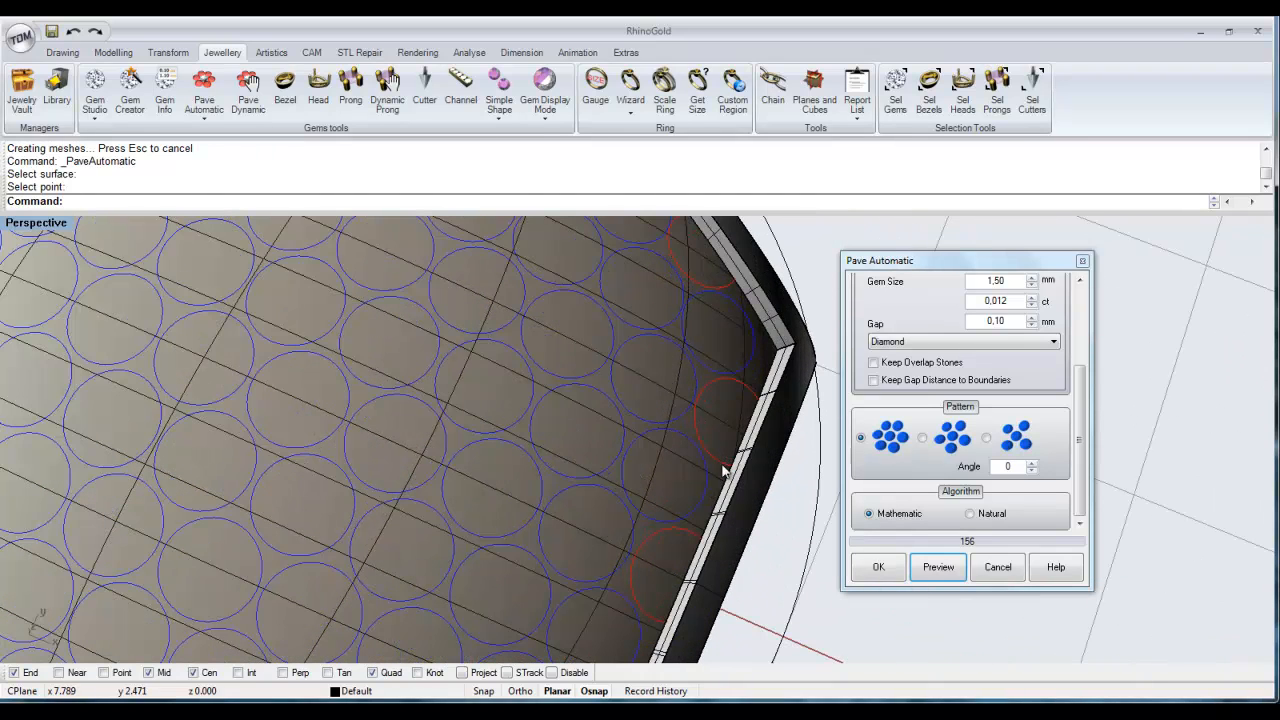
scroll(724, 470, "down", 6)
right_click_drag(495, 442, 552, 410)
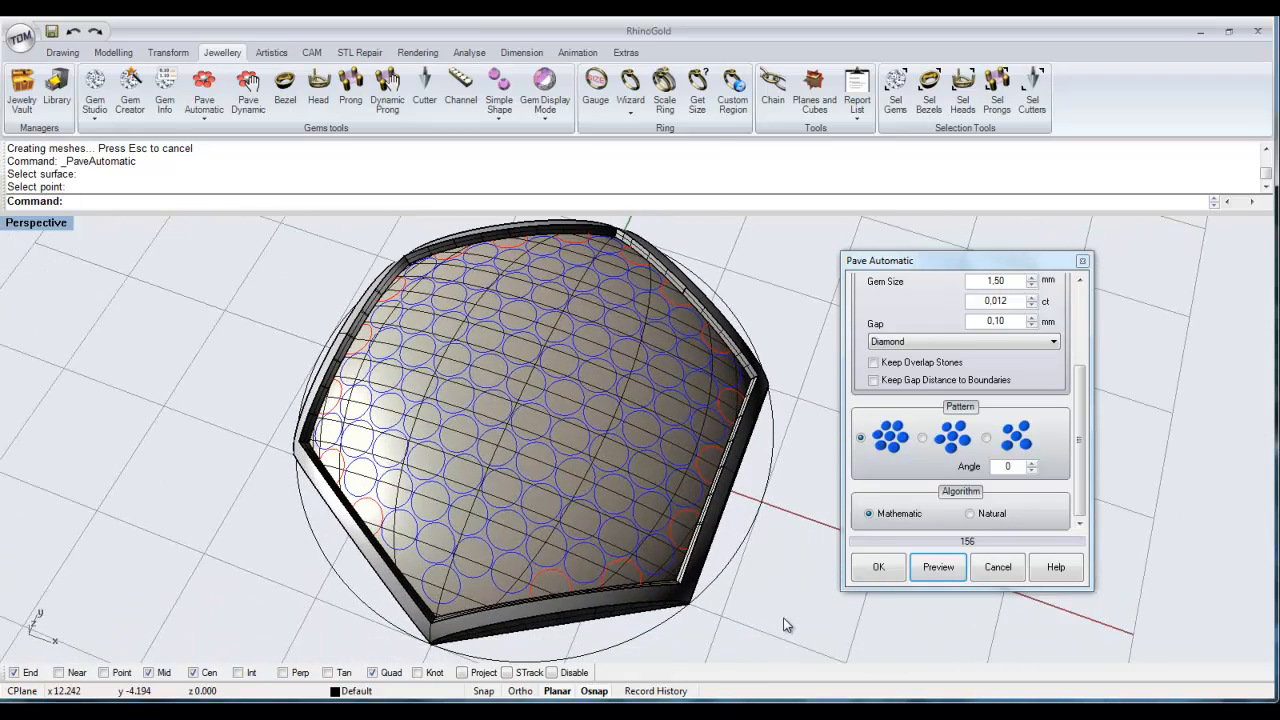
left_click(886, 566)
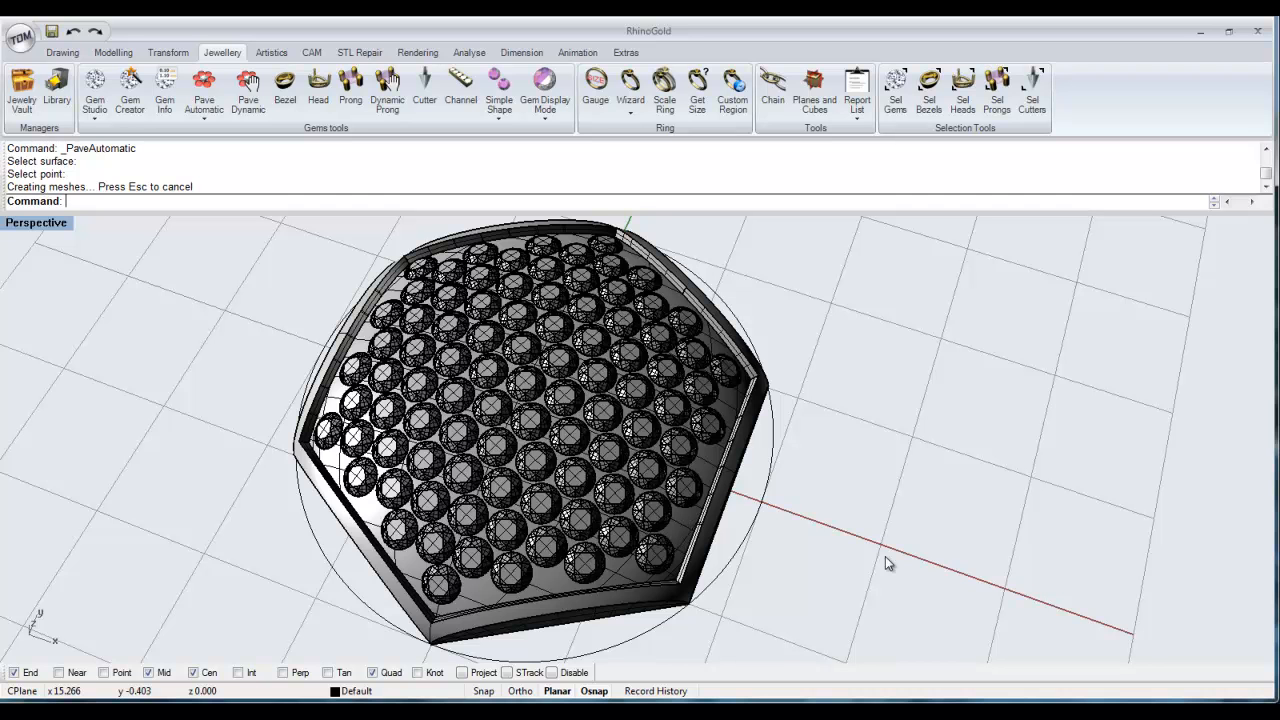
Step: Examine the placed diamonds up close and show the pavé in a maximized Top view with Shaded display
right_click_drag(560, 463, 548, 352)
scroll(545, 360, "up", 6)
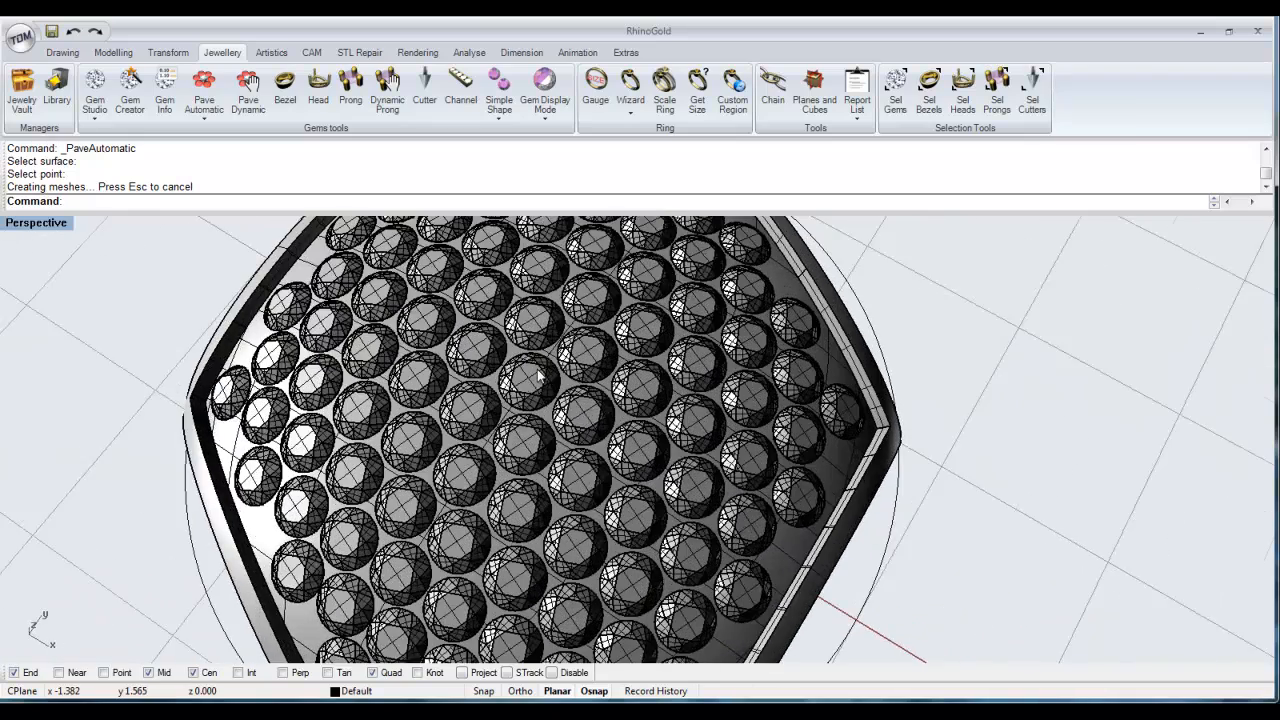
scroll(545, 372, "up", 2)
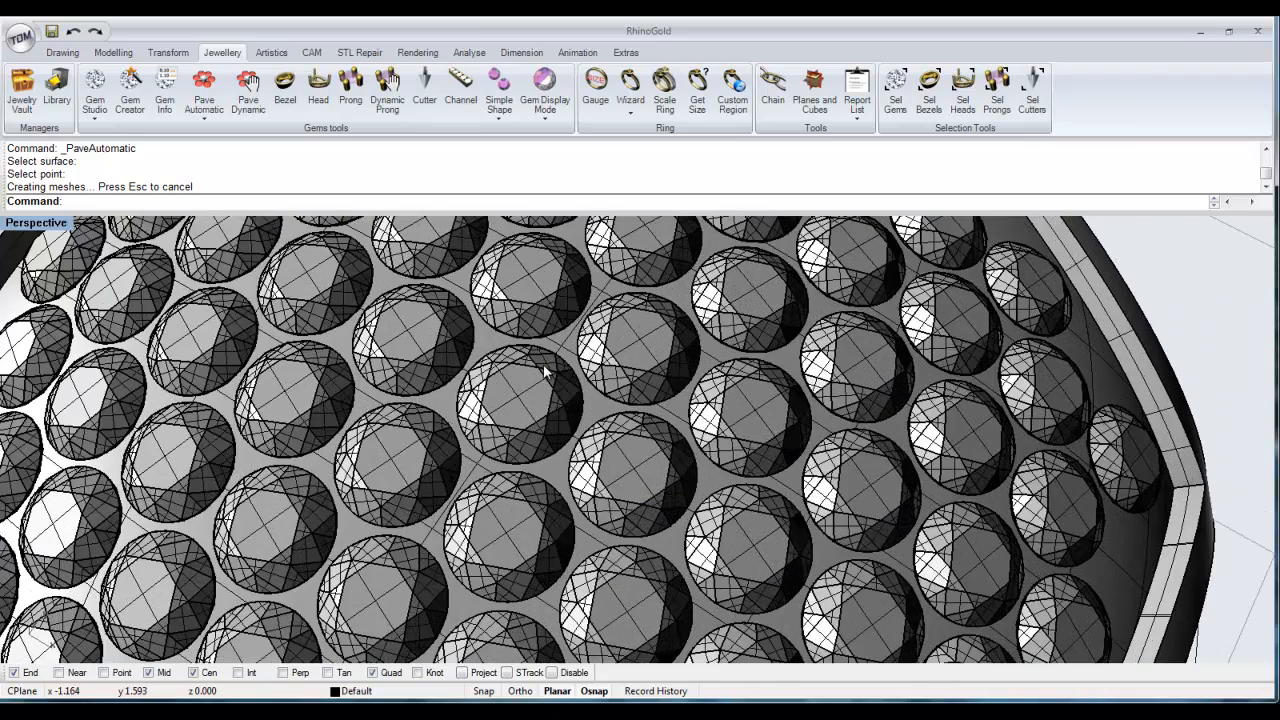
scroll(545, 372, "down", 8)
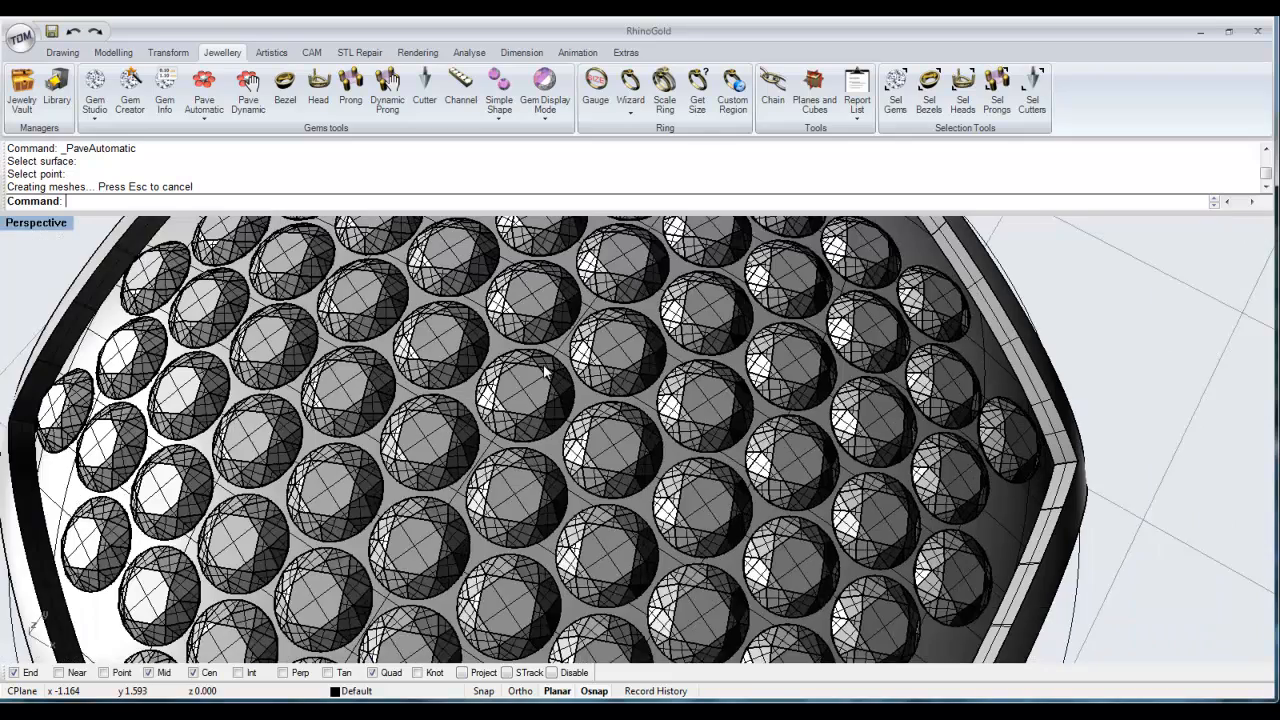
scroll(545, 372, "down", 4)
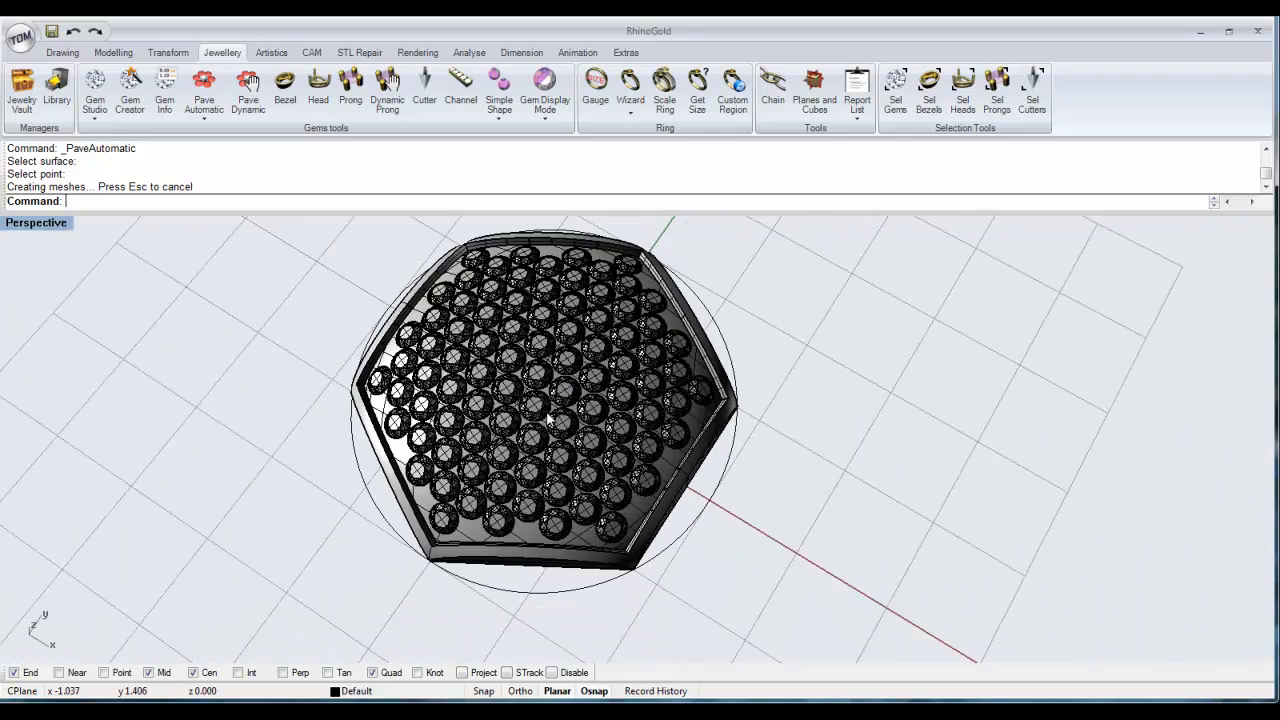
double_click(43, 228)
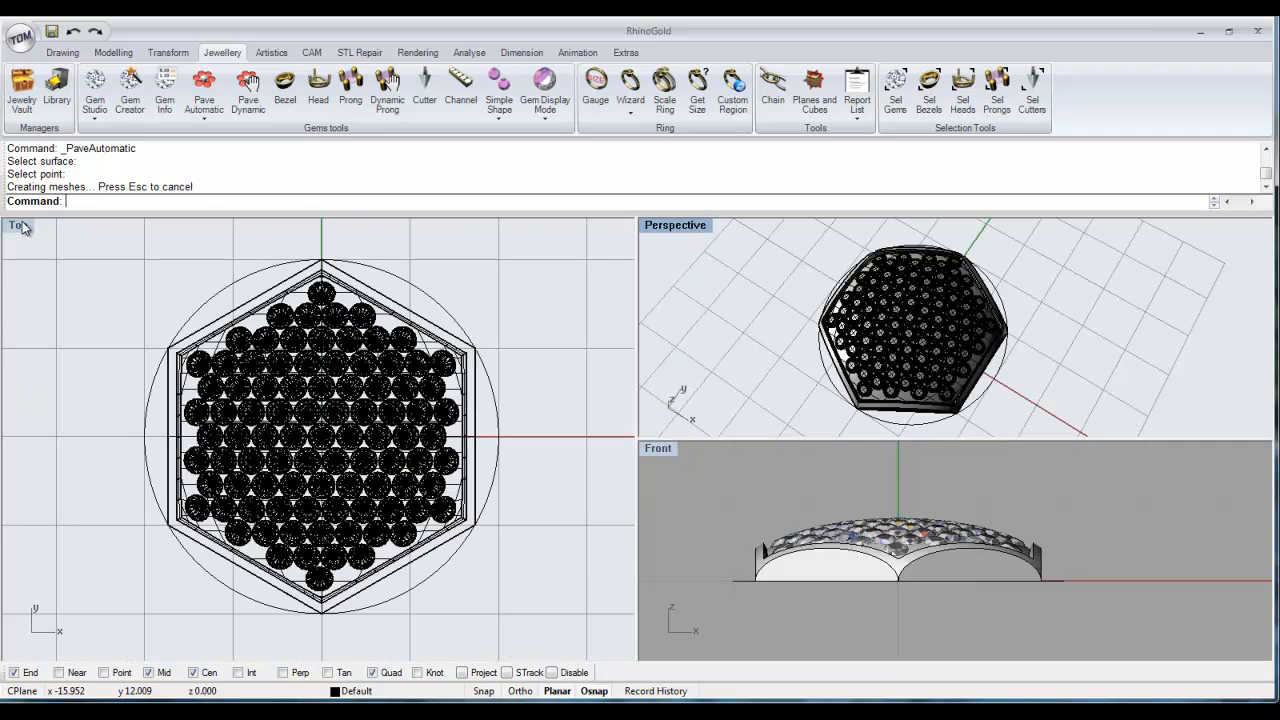
double_click(22, 224)
left_click(20, 224)
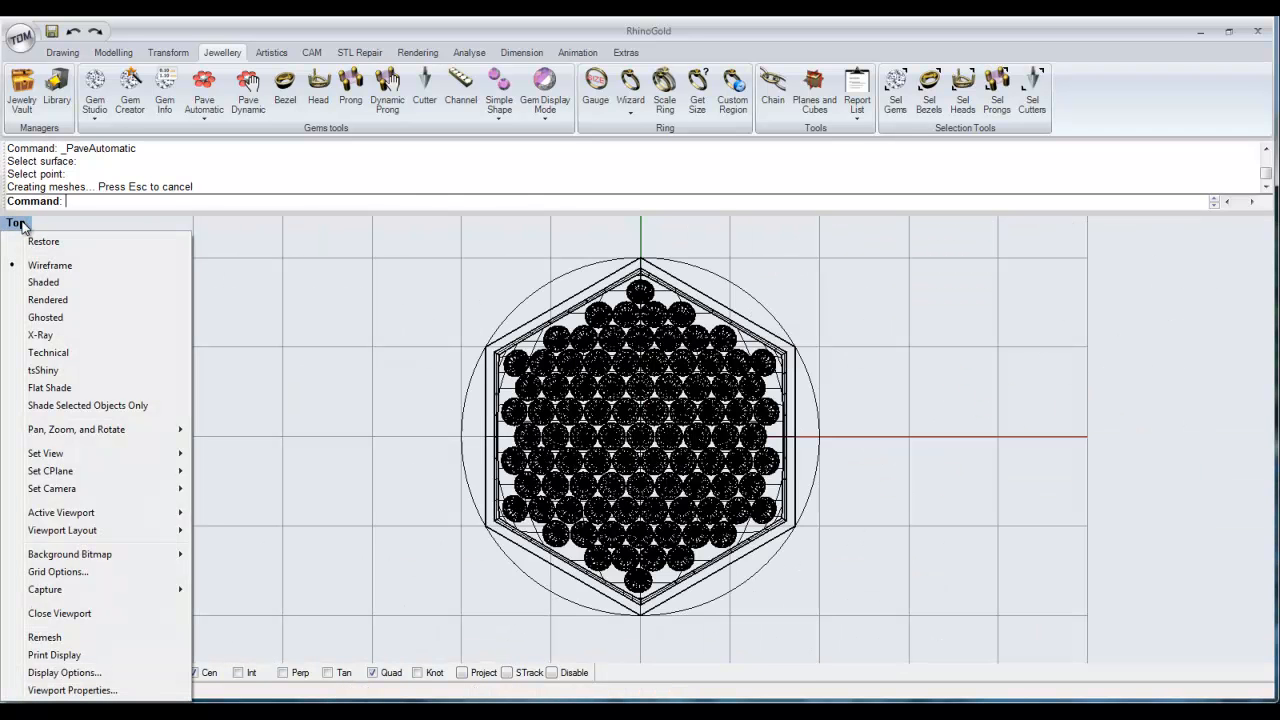
left_click(61, 284)
scroll(700, 382, "up", 1)
scroll(697, 382, "up", 5)
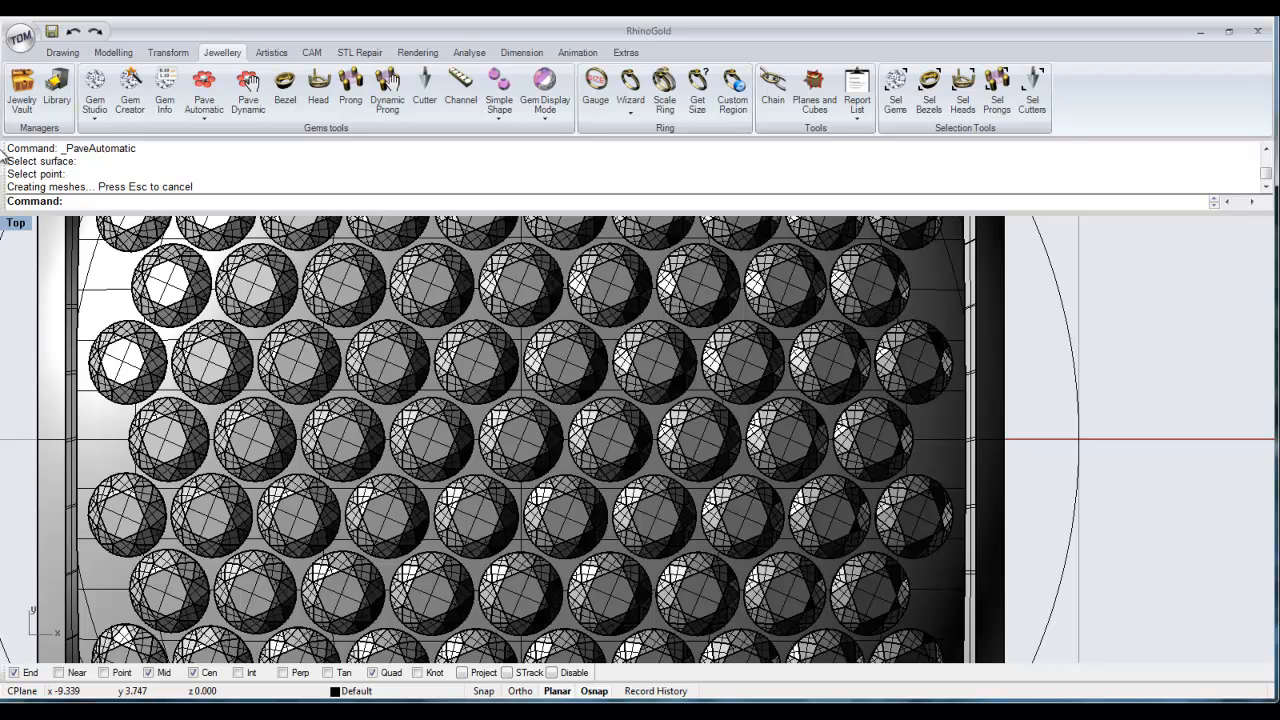
Step: Open the object Browser and open the whole Size 1,50 gem group for editing
left_click(27, 38)
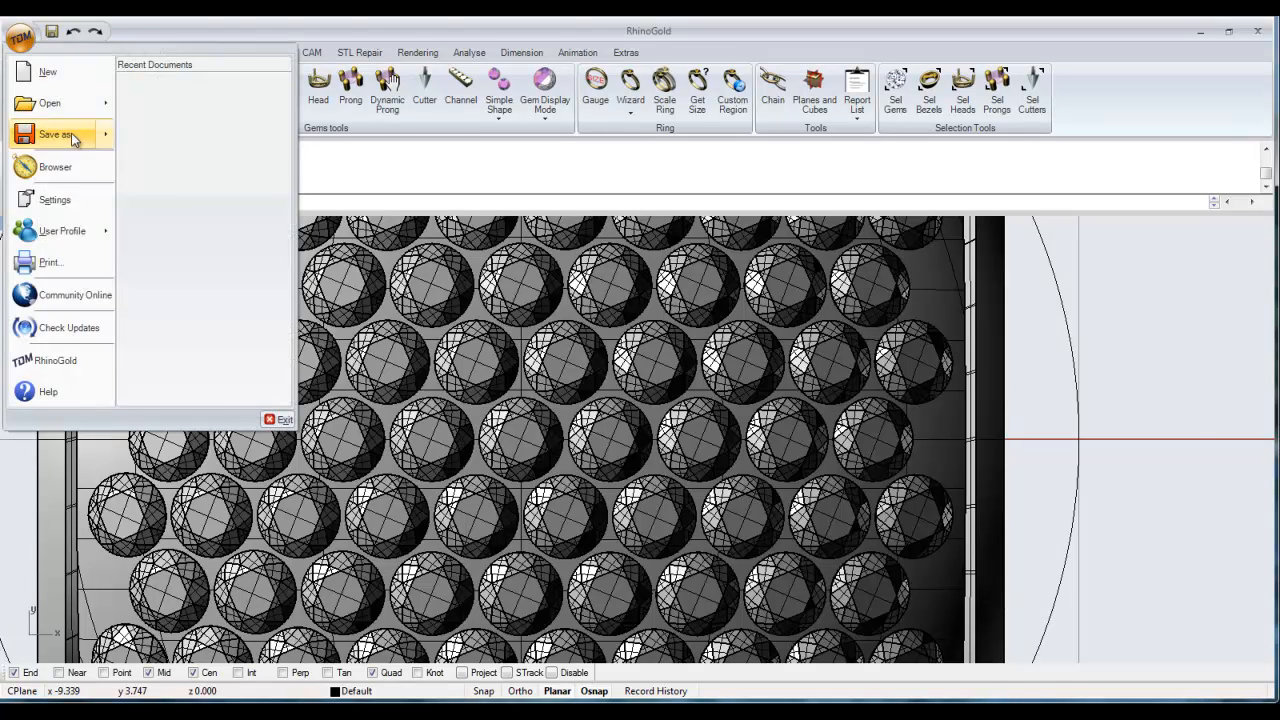
left_click(82, 164)
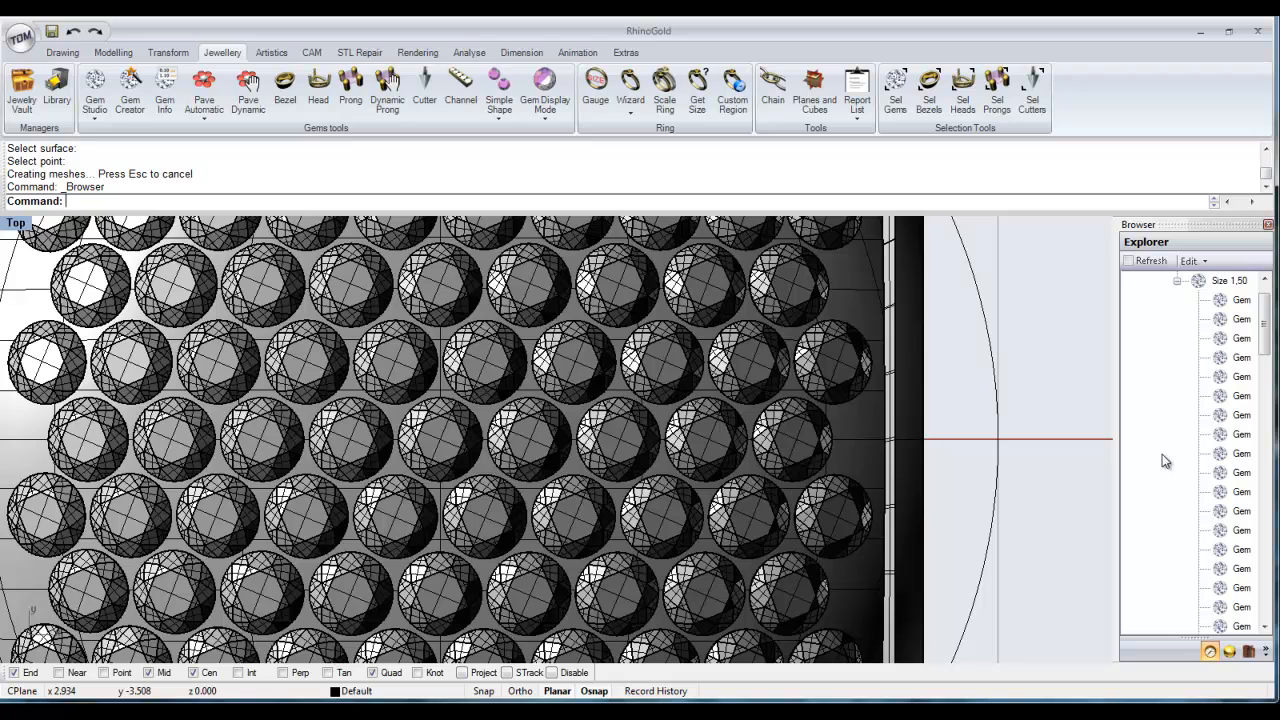
left_click_drag(1265, 328, 1265, 300)
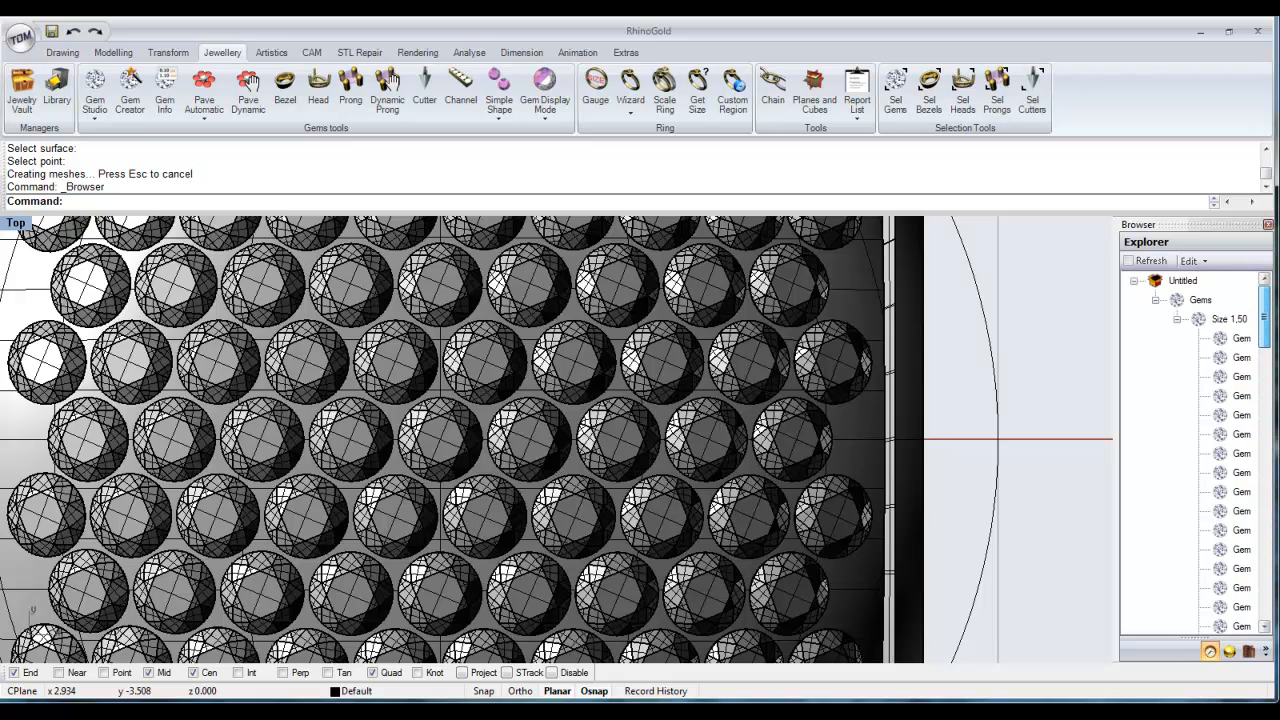
left_click(1229, 319)
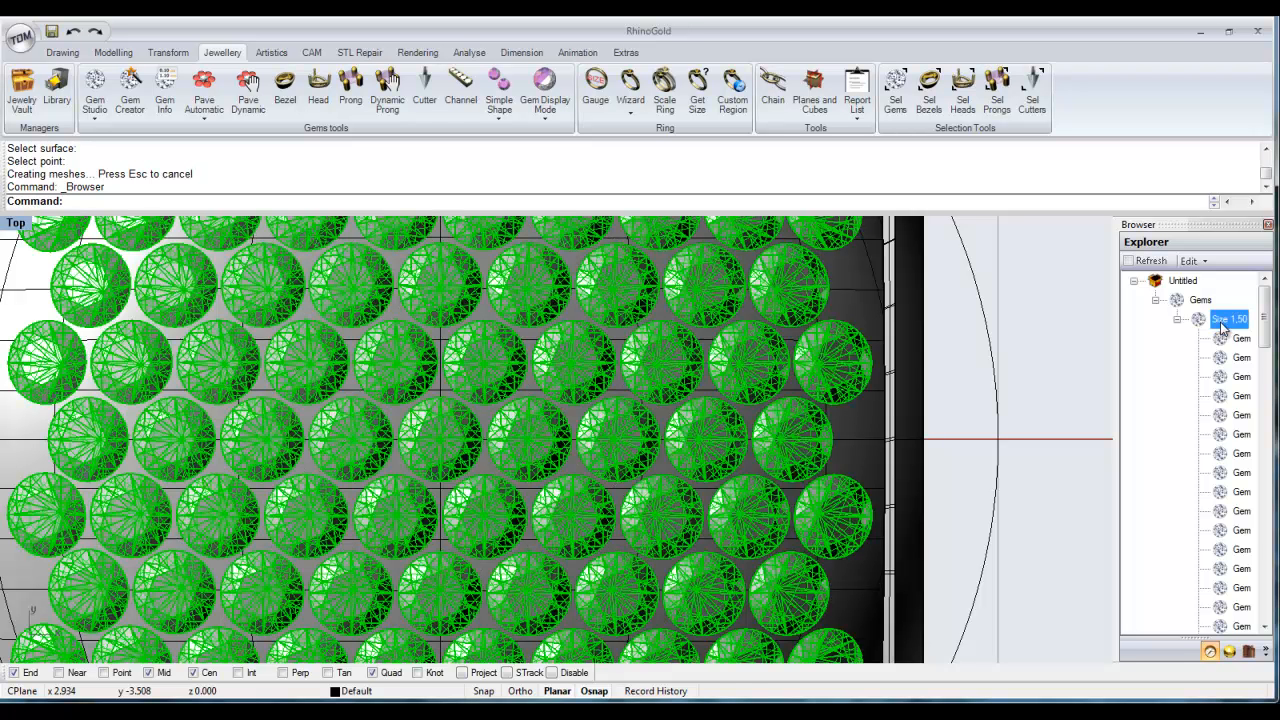
double_click(1222, 326)
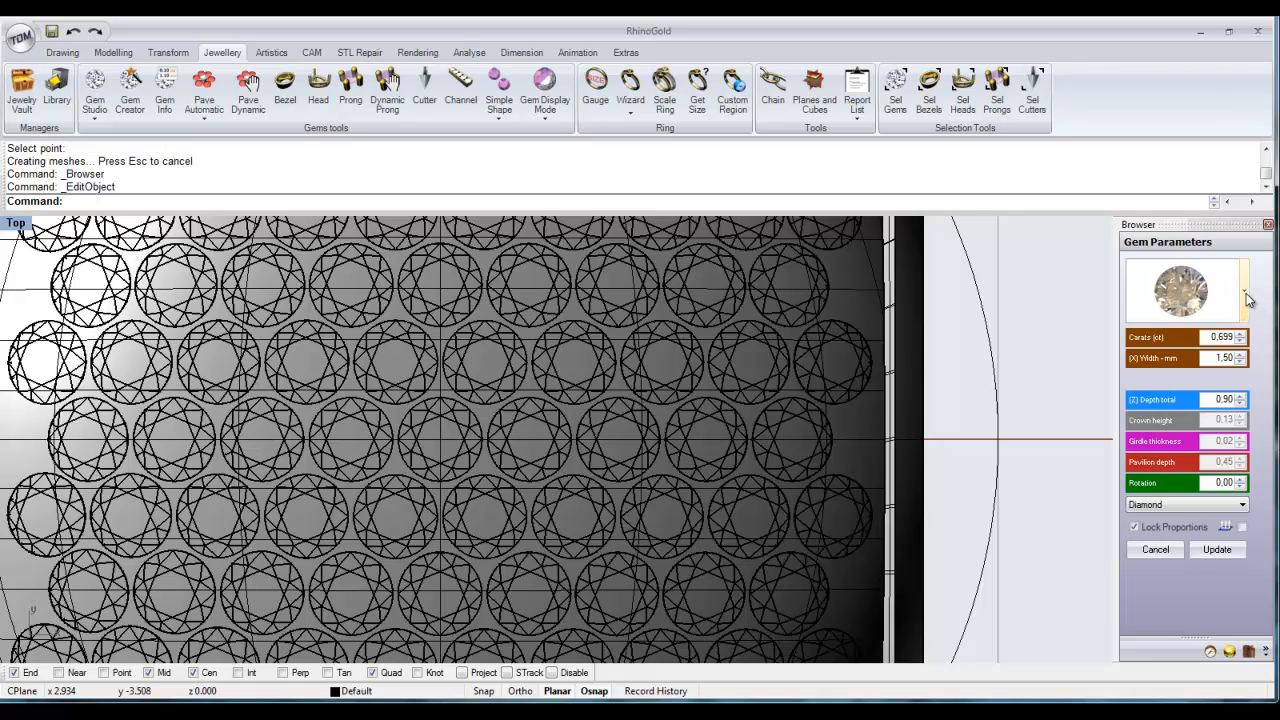
Step: Change the cut of all the pavé gems from round to hexagonal and update them on the dome
left_click(1244, 290)
mouse_move(1242, 57)
left_mouse_down()
mouse_move(1242, 102)
mouse_move(1241, 54)
left_mouse_up()
left_click(1190, 70)
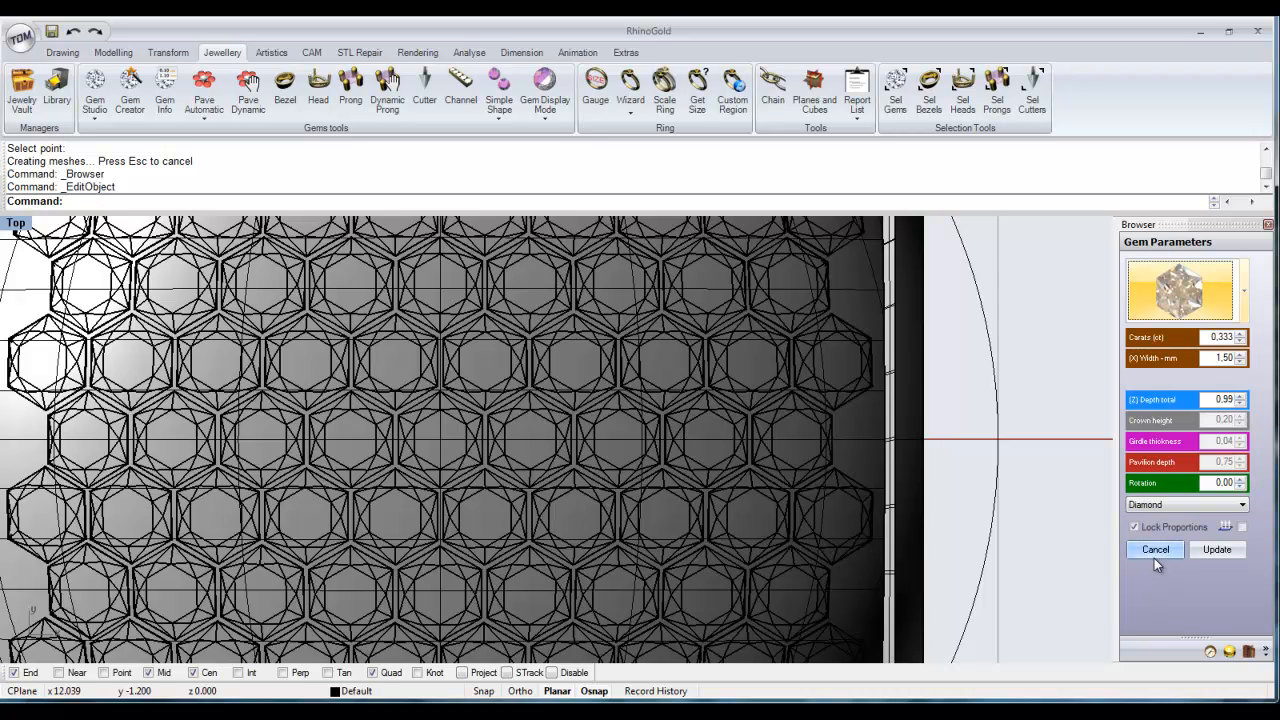
left_click(1217, 549)
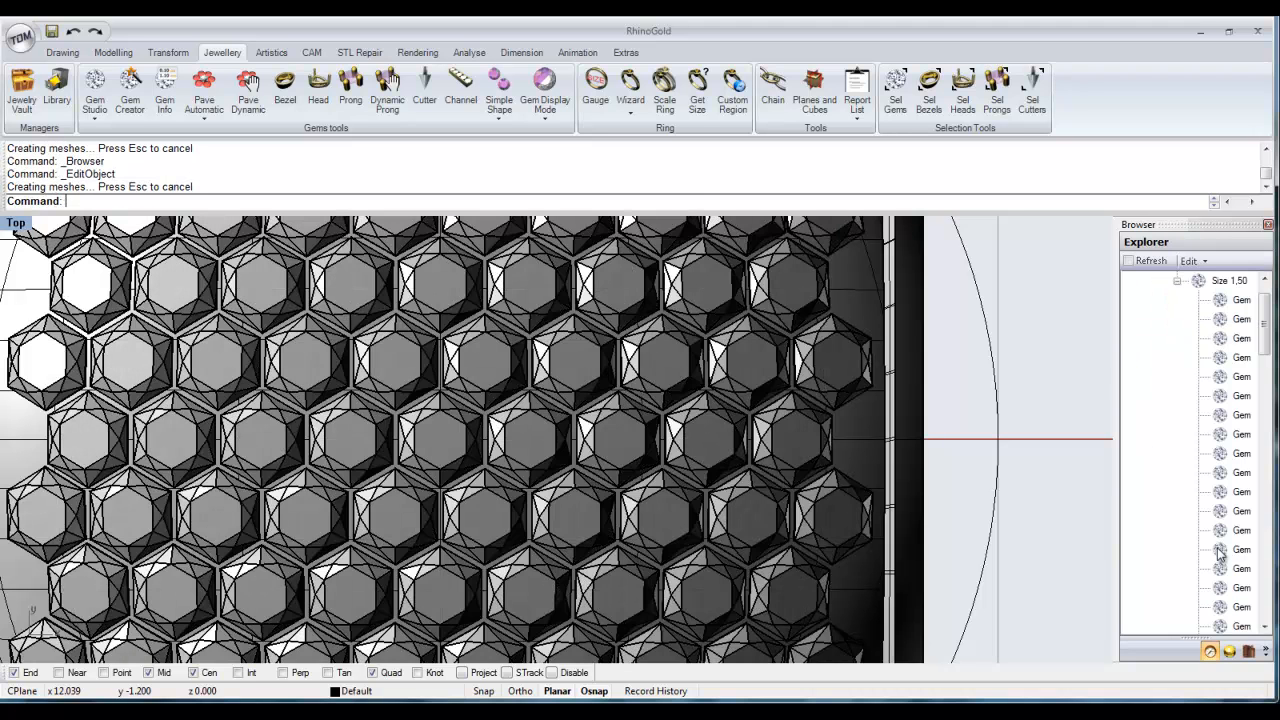
scroll(686, 449, "down", 4)
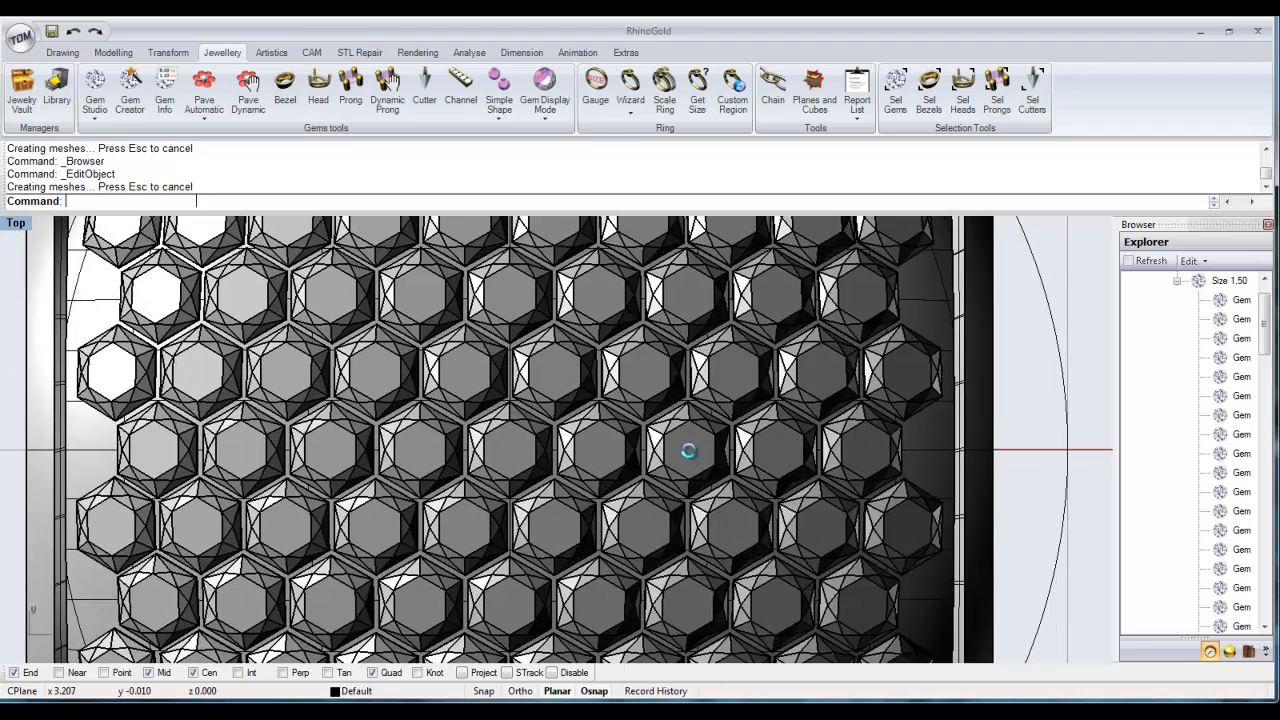